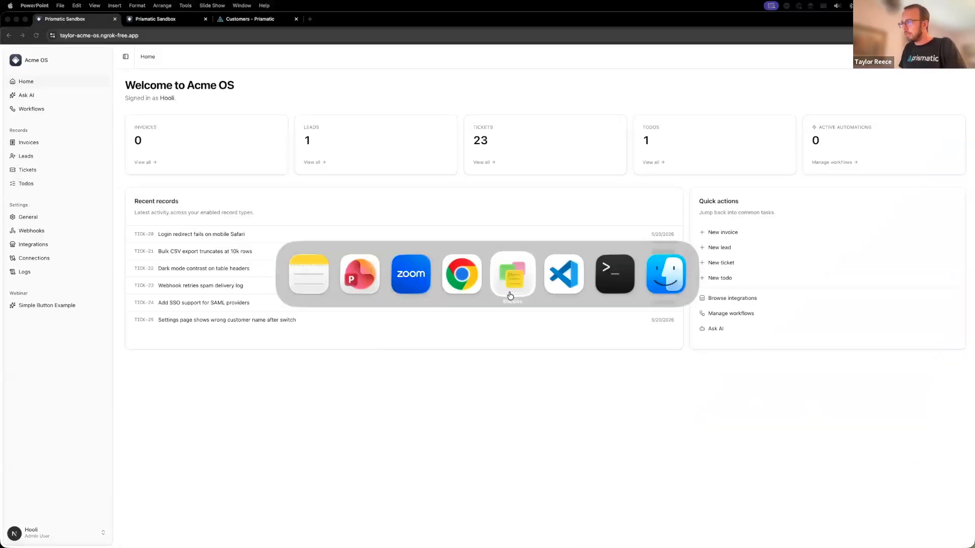
# - Check the webinar outline in the Stickies notes and return to the Acme OS home page in Chrome
pyautogui.press('super+Tab')
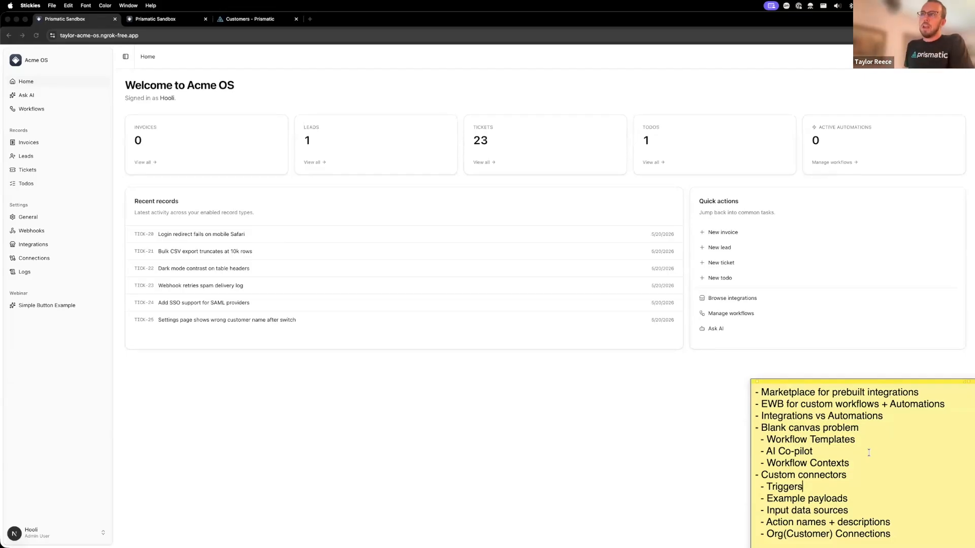
pyautogui.click(343, 473)
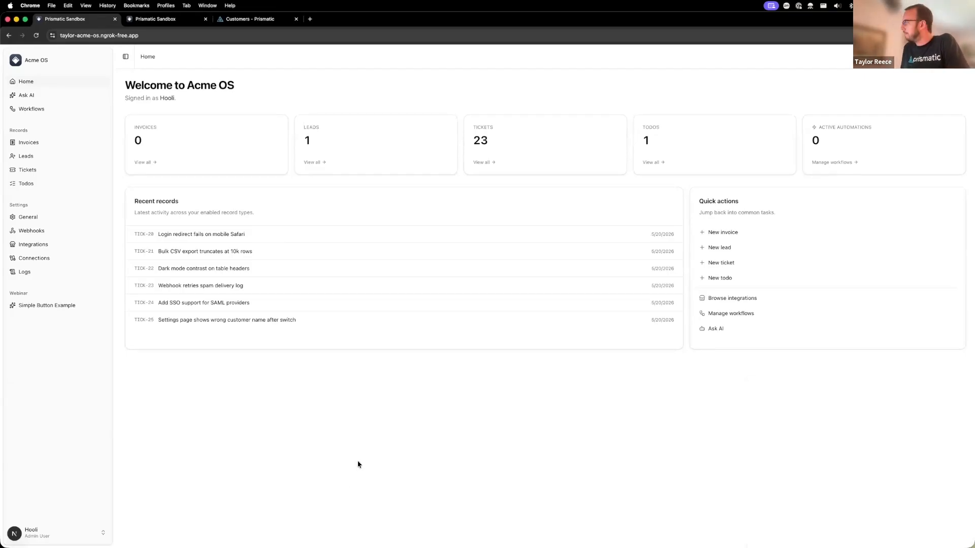
pyautogui.press('super+Tab')
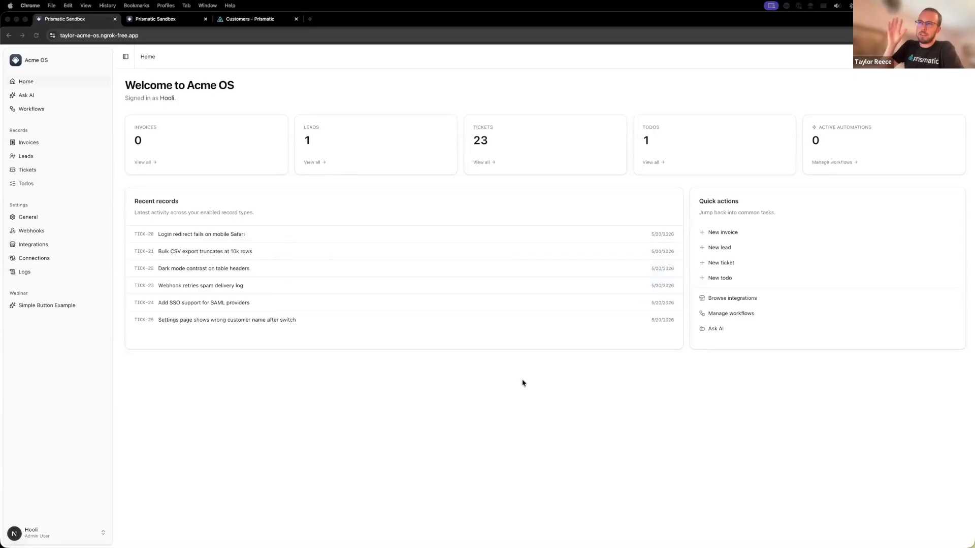
pyautogui.click(408, 414)
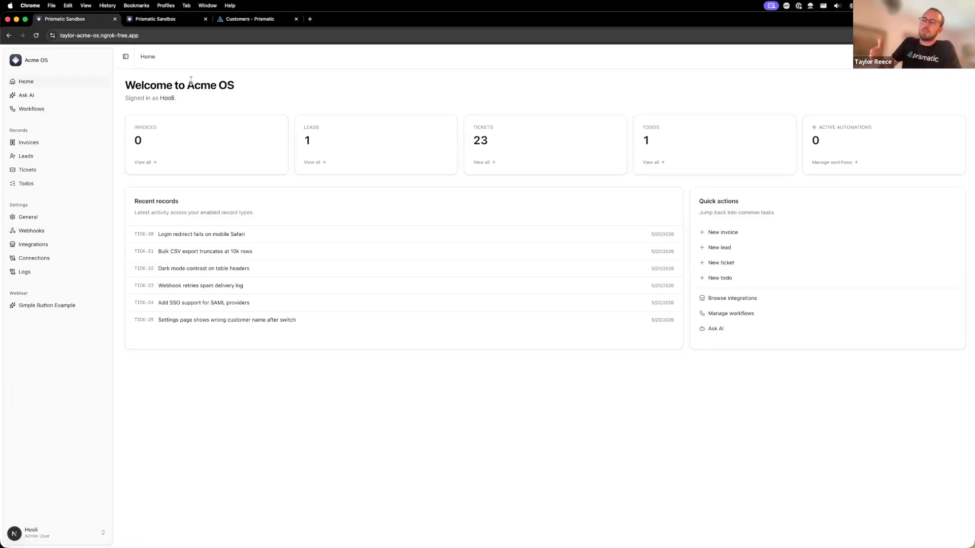
# - Go to the Workflows section and start a new workflow from the ground up with Quickstart
pyautogui.click(74, 246)
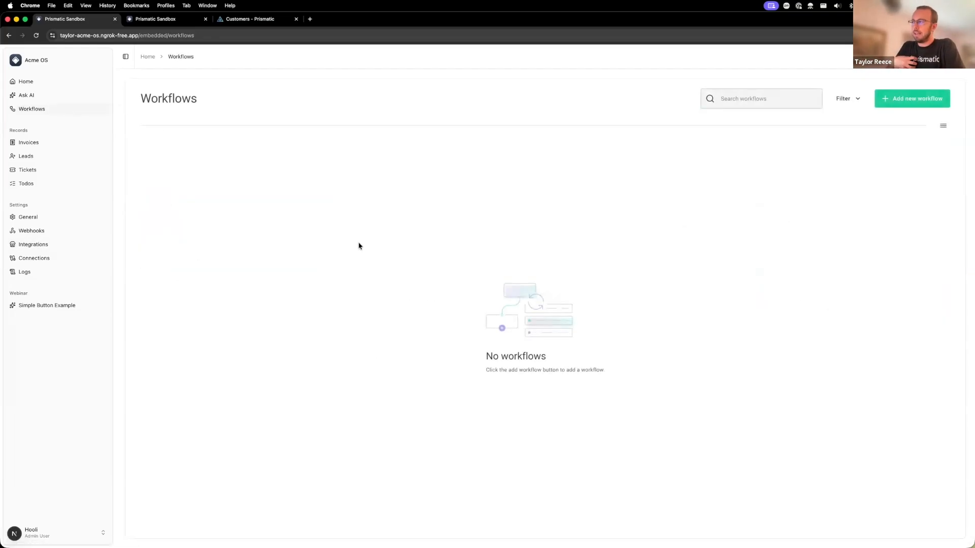
pyautogui.click(902, 105)
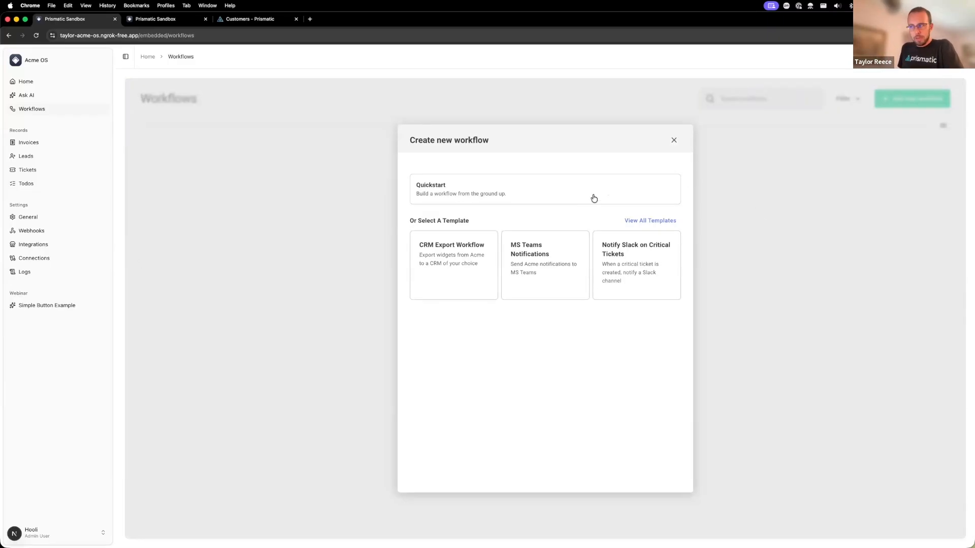
pyautogui.click(483, 197)
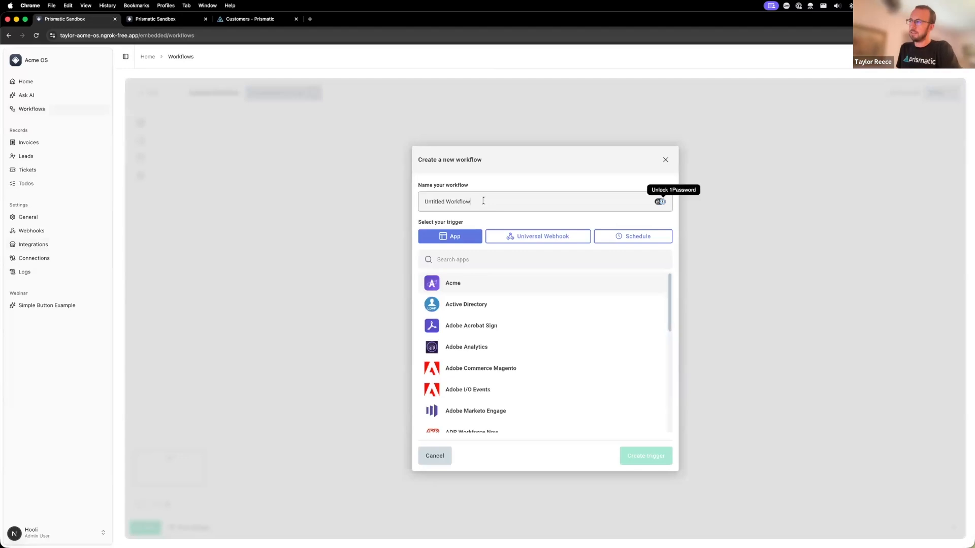
# - Name the workflow "Send new tickets to MS Teams" and create it with a Universal Webhook trigger
pyautogui.tripleClick(484, 201)
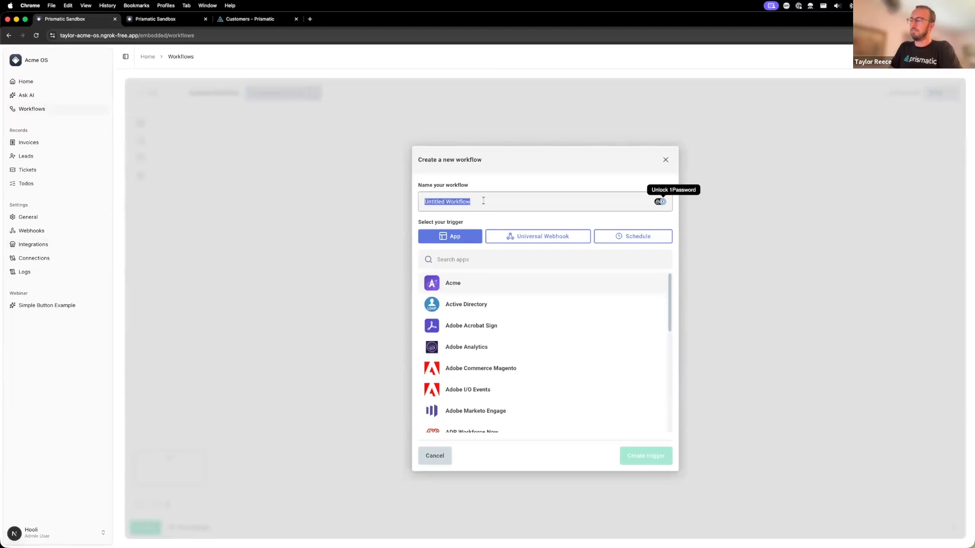
pyautogui.write('Wh')
pyautogui.press('BackSpace')
pyautogui.press('BackSpace')
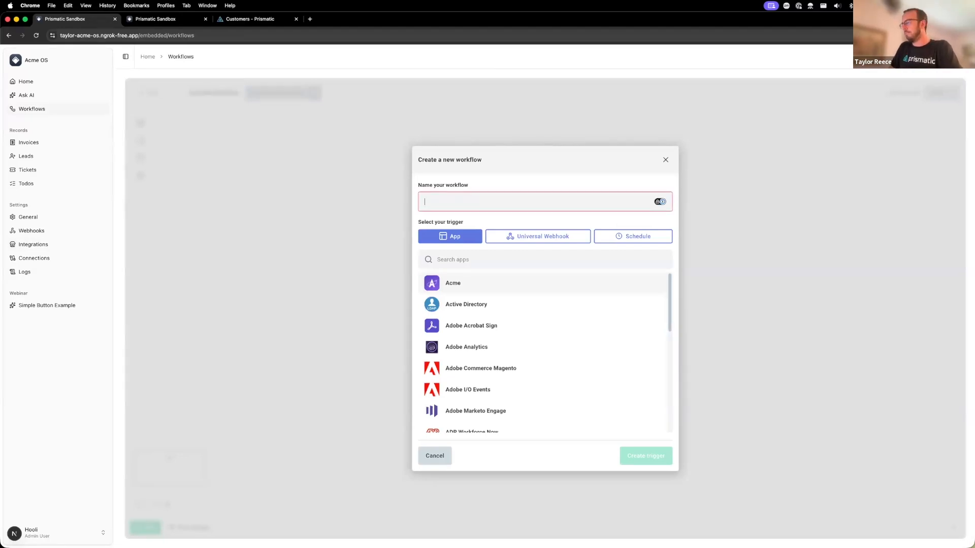
pyautogui.write('Send new tickets ')
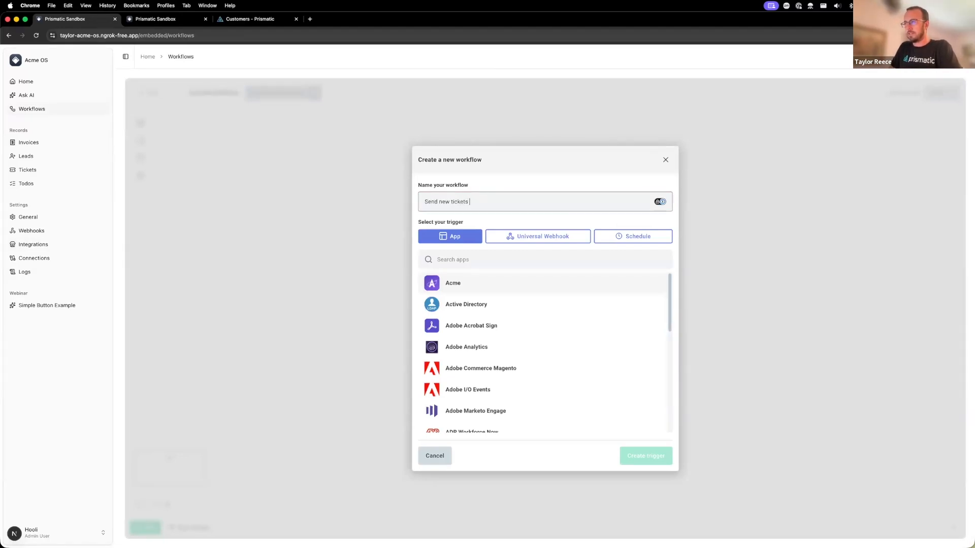
pyautogui.write('to MS Teams')
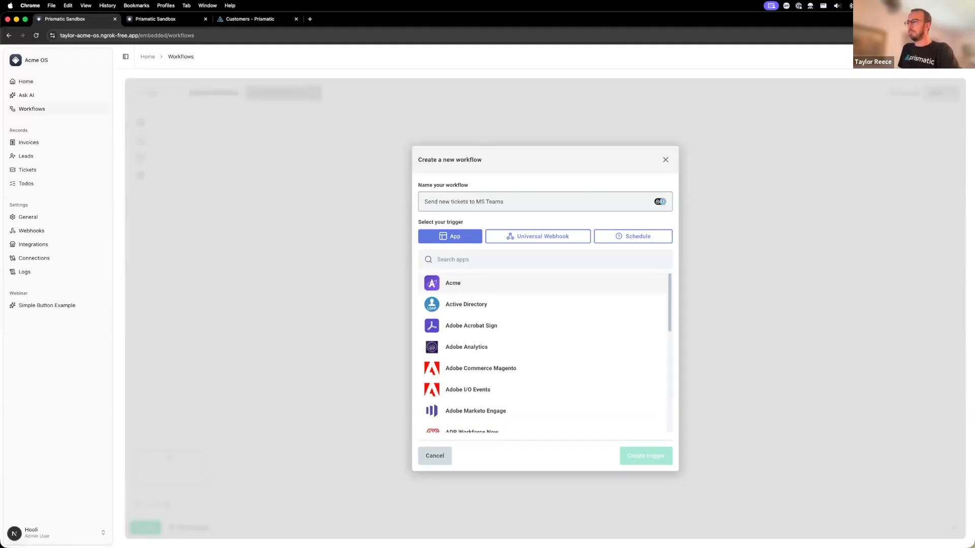
pyautogui.click(541, 240)
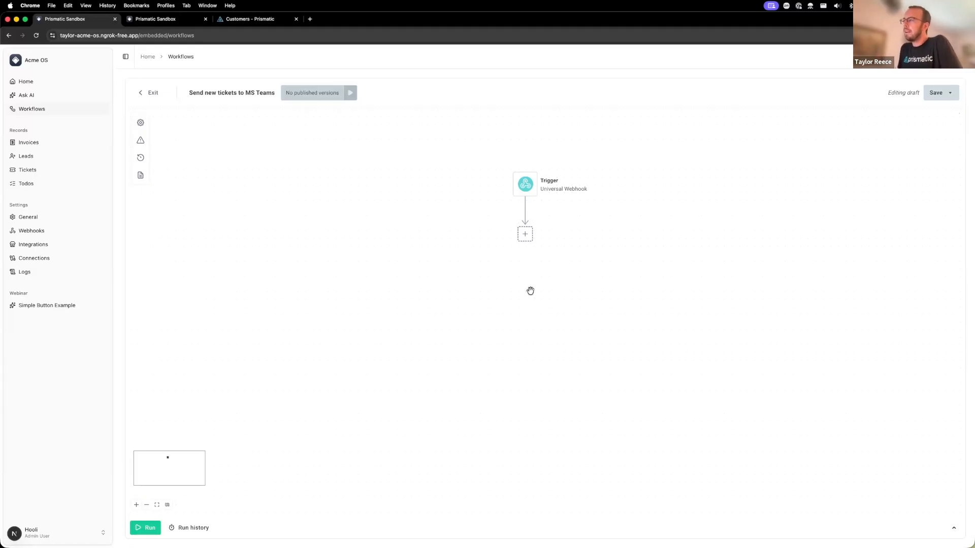
# - Change the workflow's trigger from Universal Webhook to Acme's Resource Changed and accept the removal of its configured values
pyautogui.moveTo(521, 192)
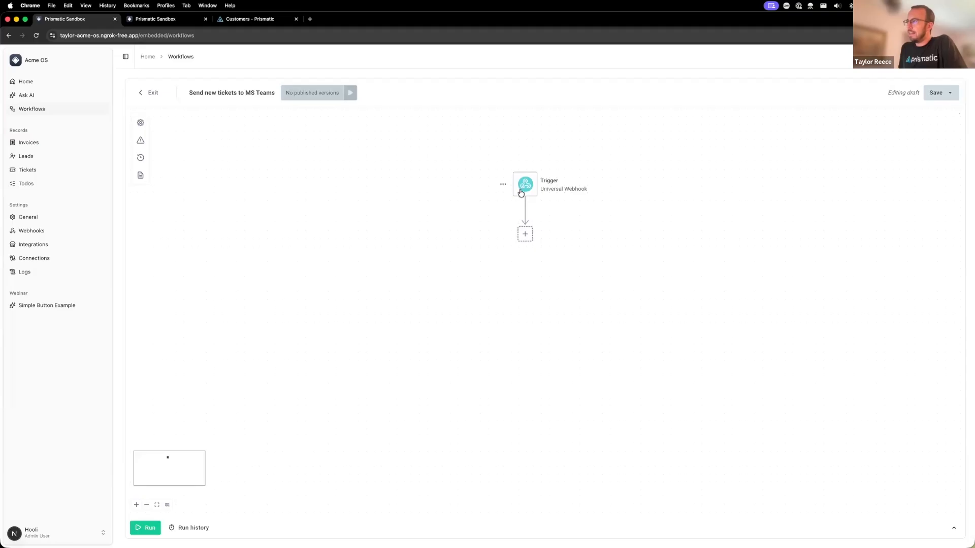
pyautogui.moveTo(505, 209); pyautogui.dragTo(493, 222)
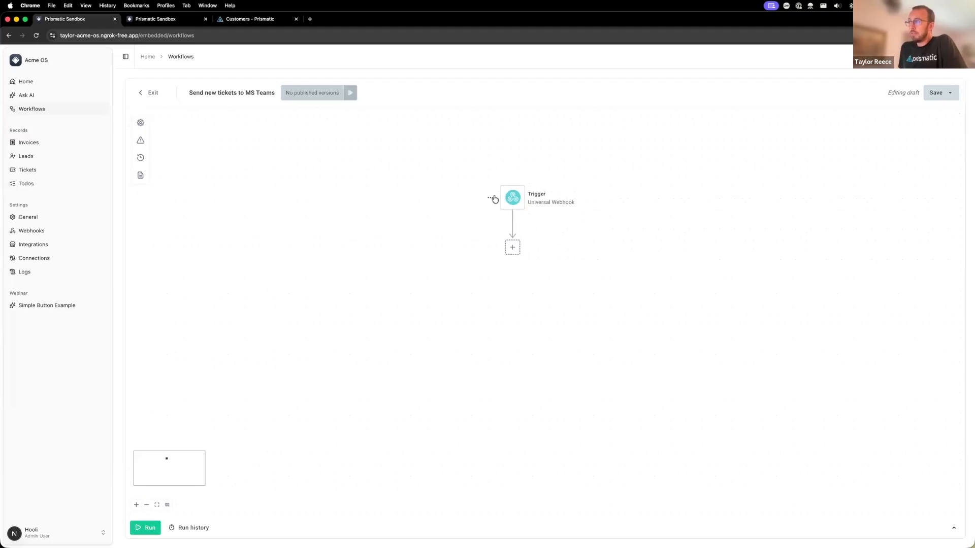
pyautogui.click(536, 205)
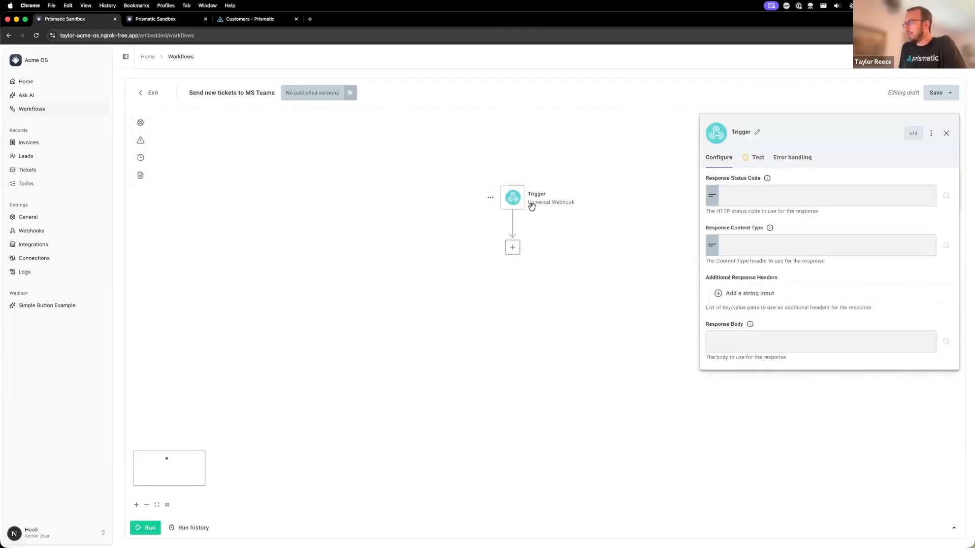
pyautogui.click(497, 200)
pyautogui.click(482, 219)
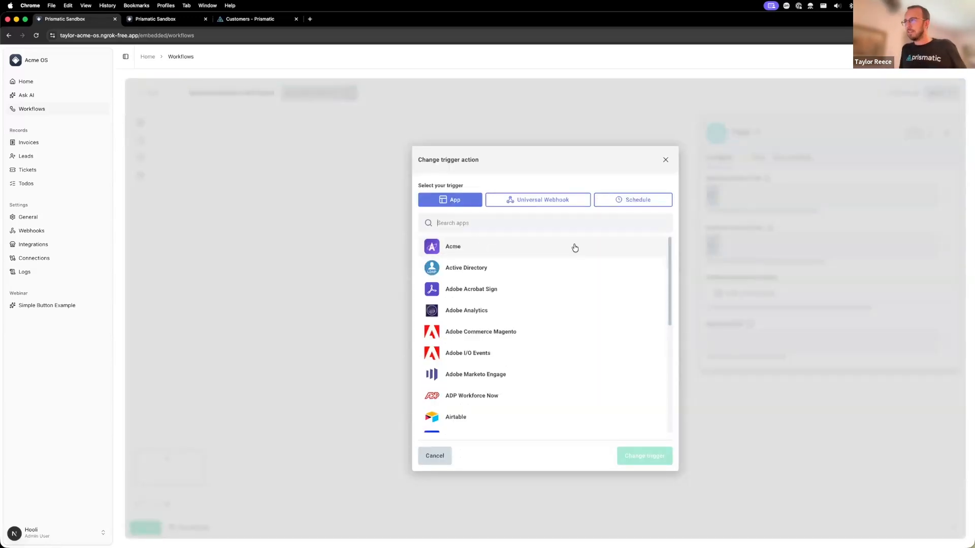
pyautogui.click(460, 248)
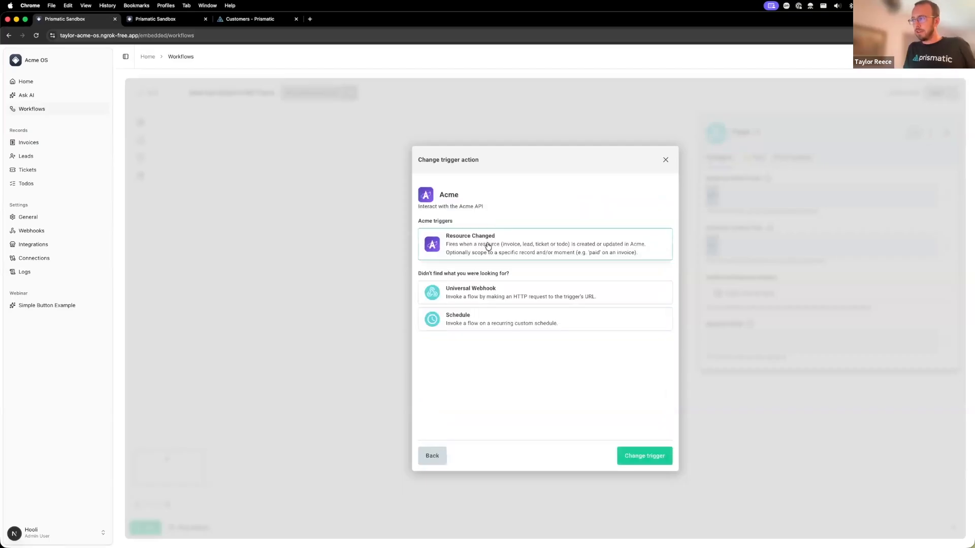
pyautogui.click(485, 246)
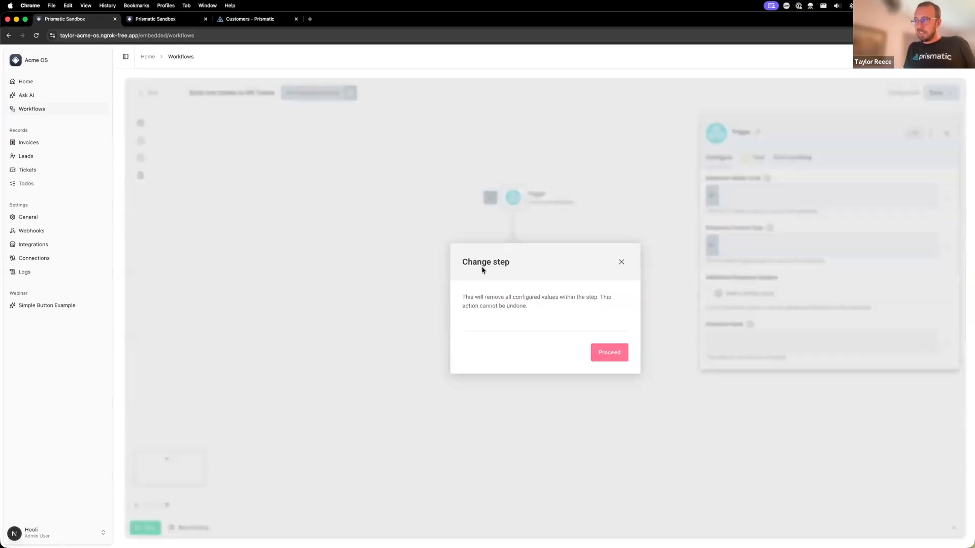
pyautogui.click(602, 352)
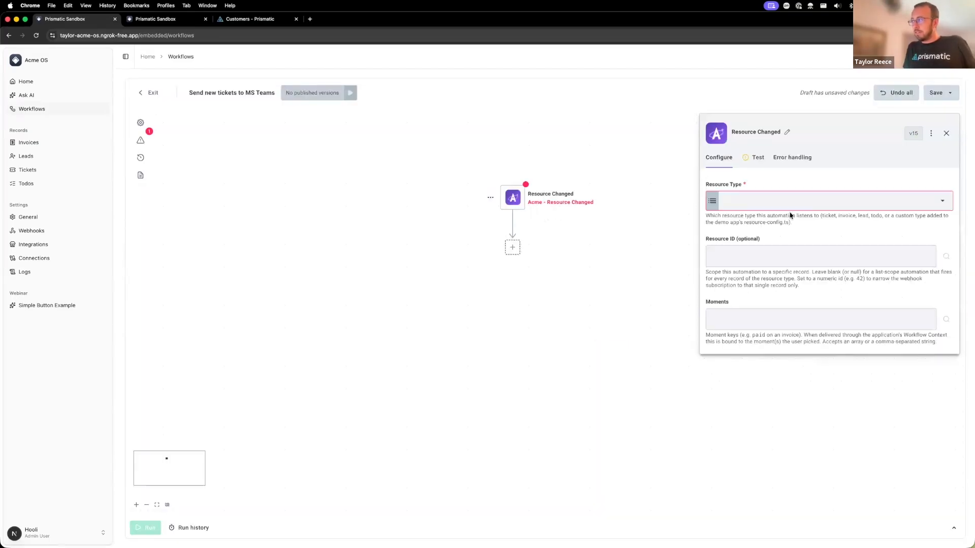
# - Configure the Resource Changed trigger with resource type Ticket and the moment "created"
pyautogui.click(792, 202)
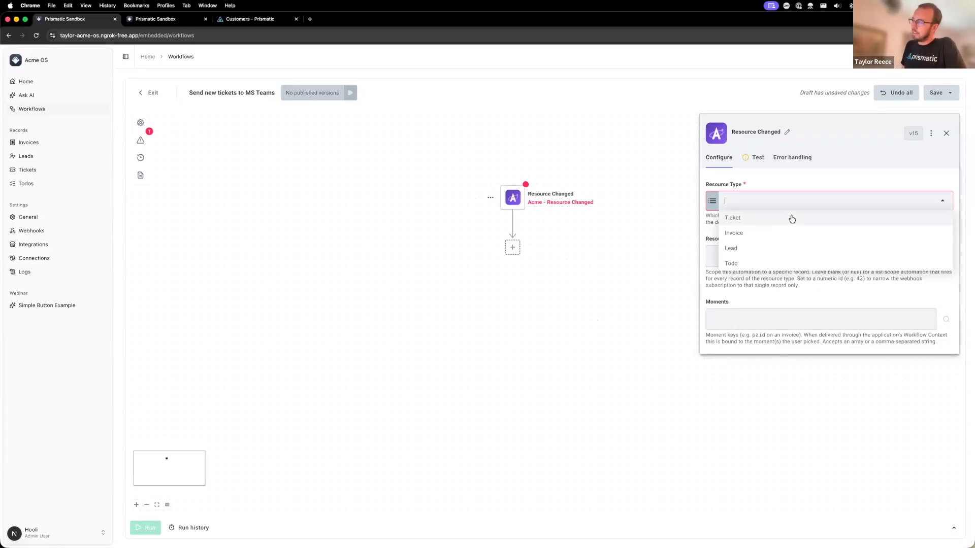
pyautogui.click(792, 218)
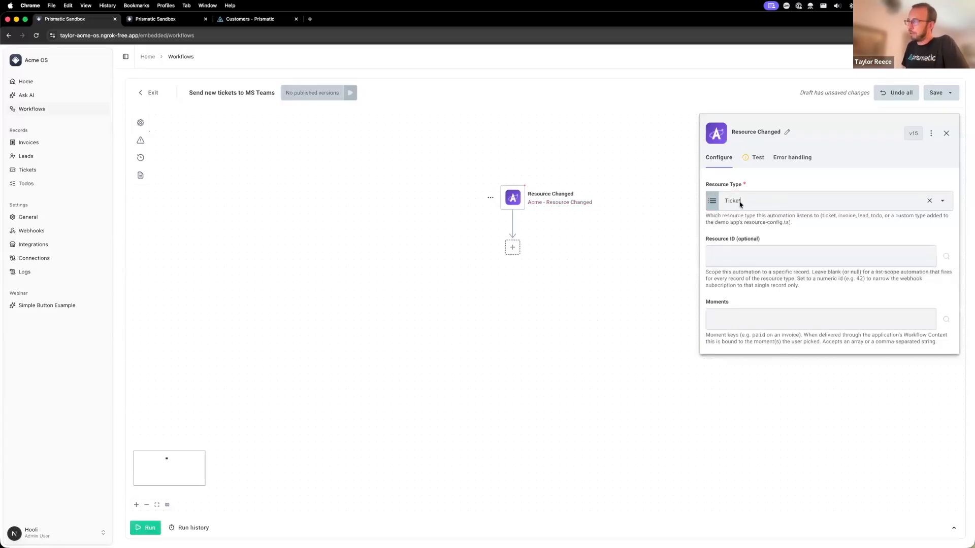
pyautogui.click(741, 317)
pyautogui.write('changed')
pyautogui.press('super+a')
pyautogui.write('created')
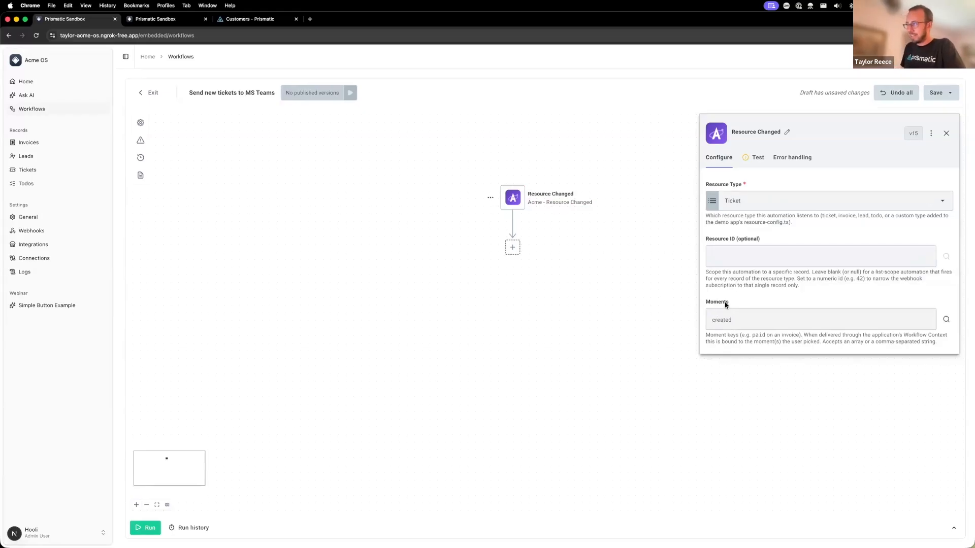
# - Add Microsoft Teams' Send Message To Channel action from the app connectors as the step after the trigger
pyautogui.click(509, 248)
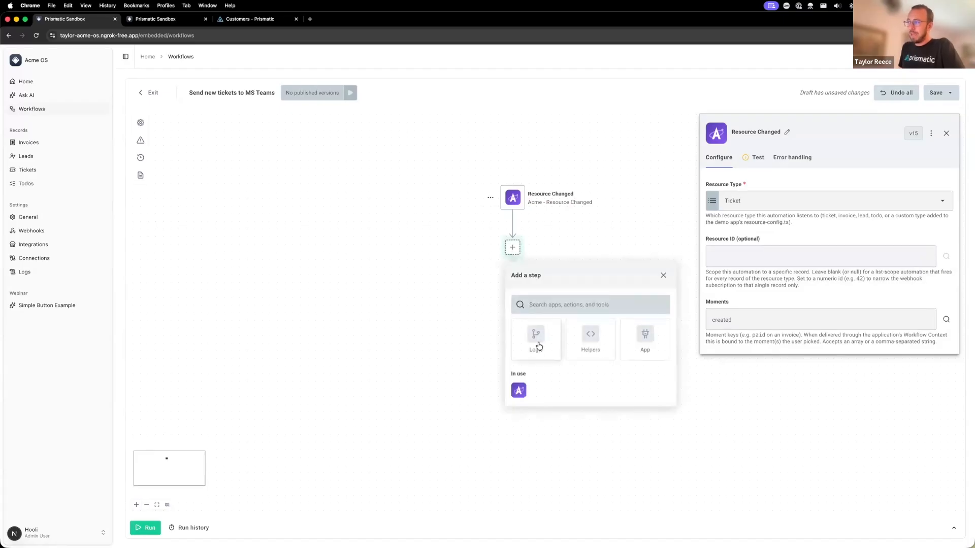
pyautogui.click(657, 341)
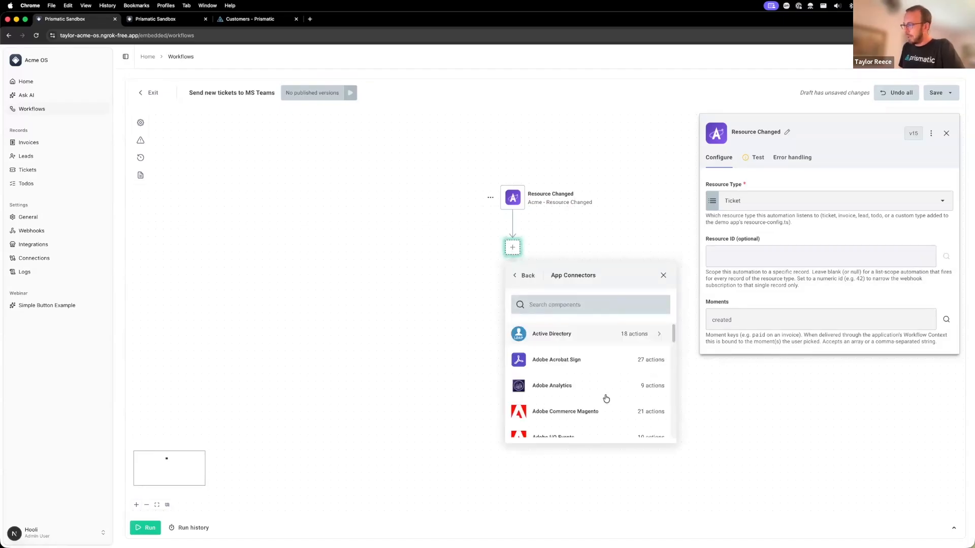
pyautogui.scroll(-3, 602, 393)
pyautogui.scroll(-10, 603, 392)
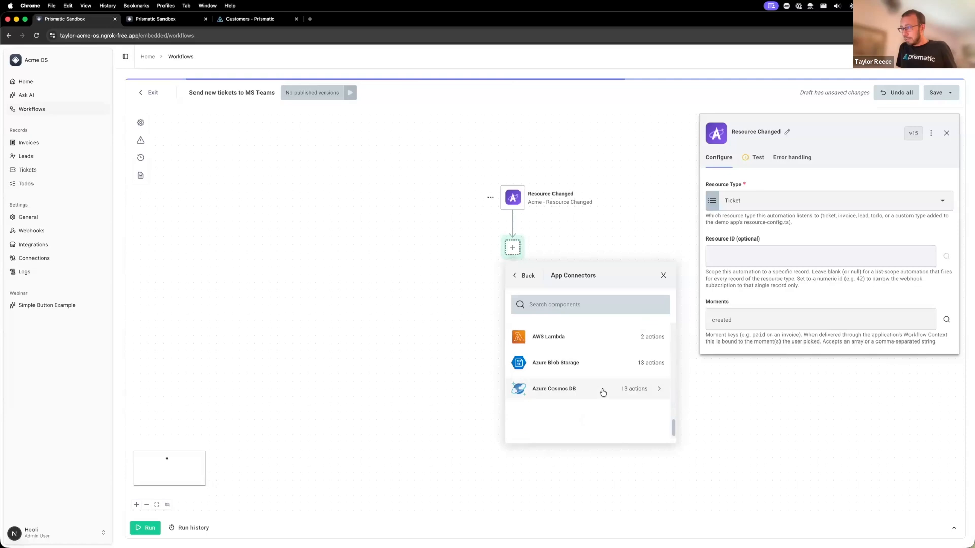
pyautogui.scroll(-10, 603, 393)
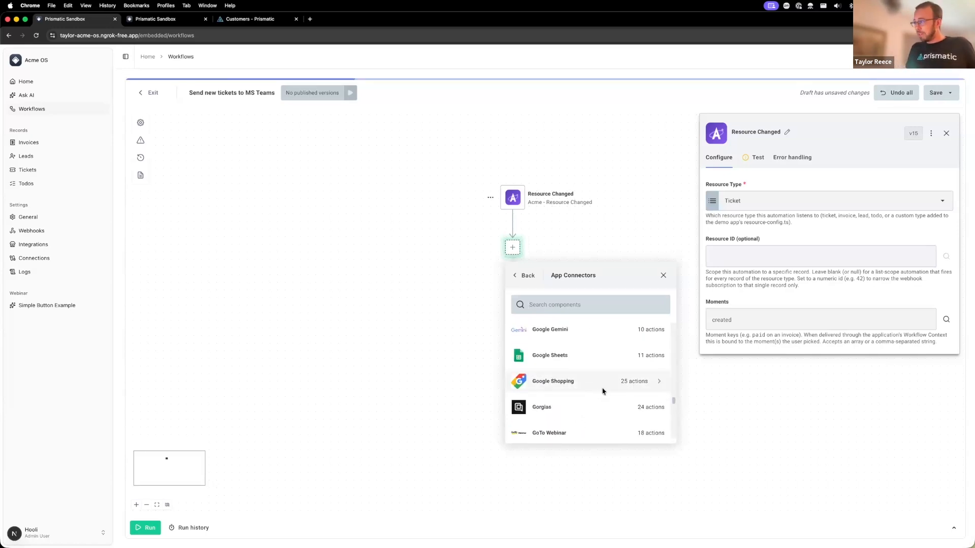
pyautogui.scroll(-10, 603, 393)
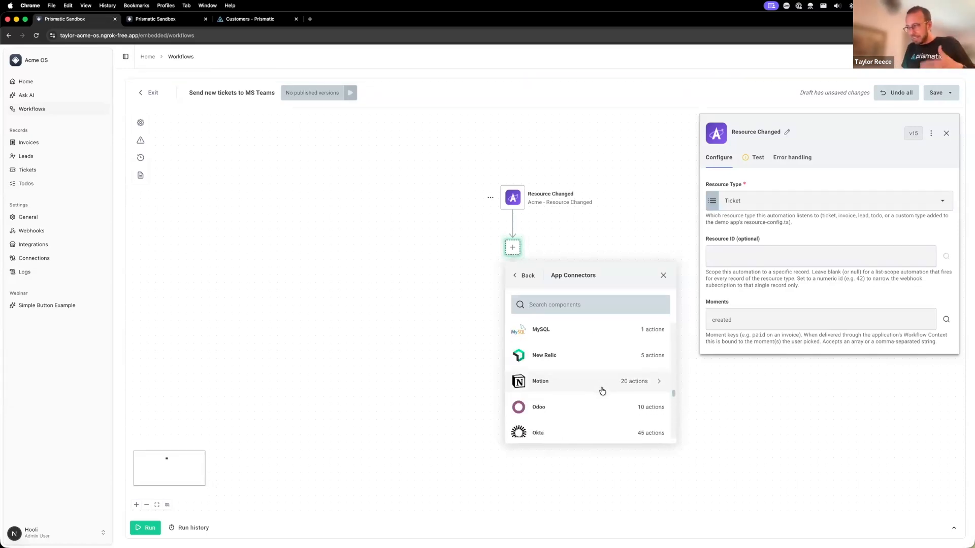
pyautogui.scroll(-10, 596, 395)
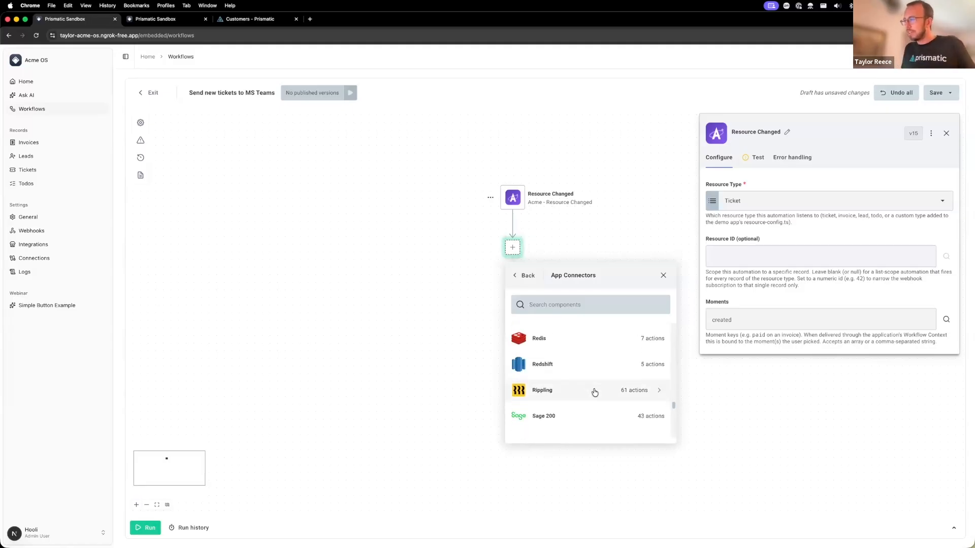
pyautogui.scroll(5, 583, 378)
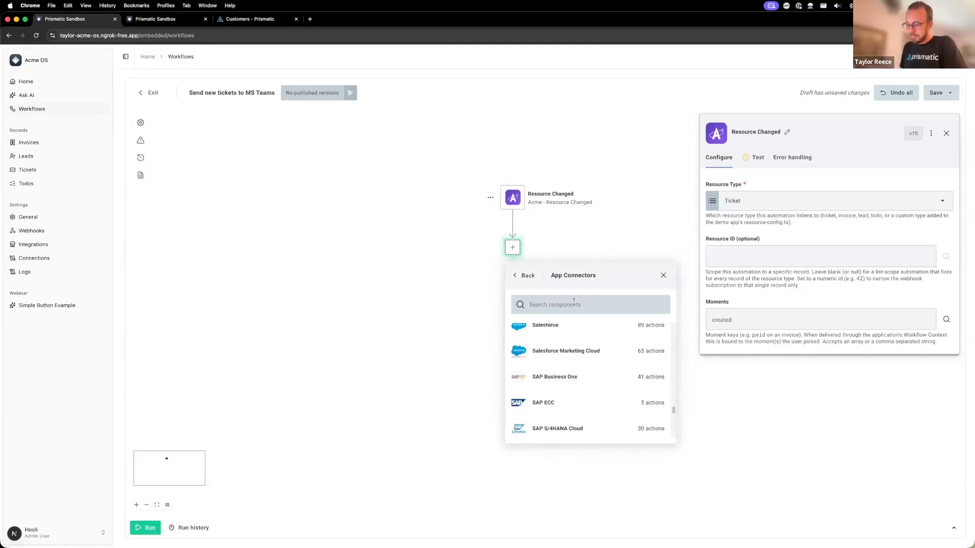
pyautogui.write('teams')
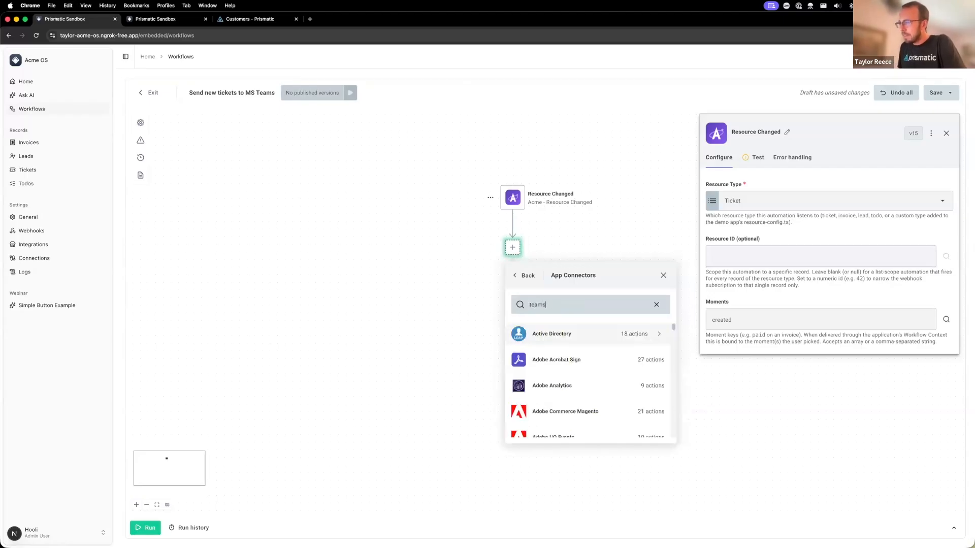
pyautogui.click(573, 335)
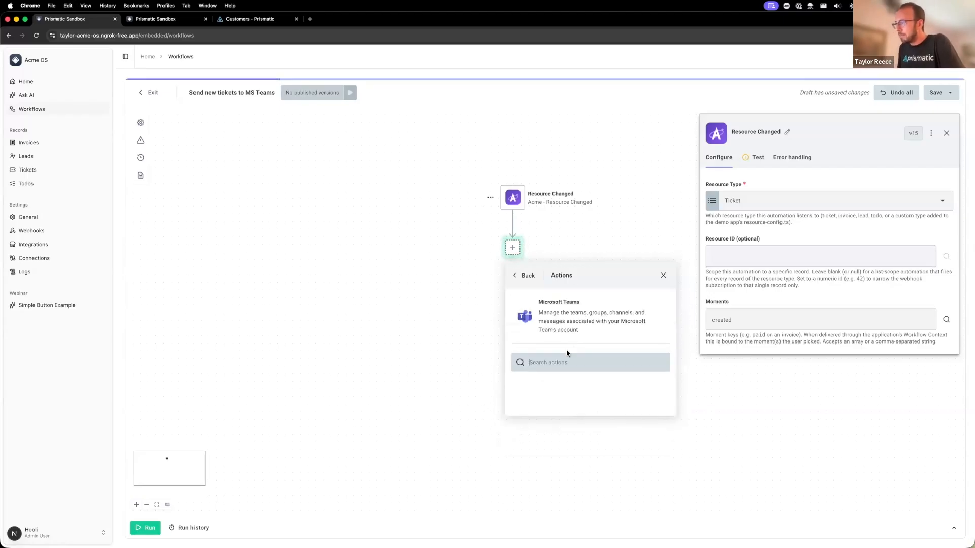
pyautogui.write('mess')
pyautogui.scroll(-2, 602, 442)
pyautogui.click(590, 461)
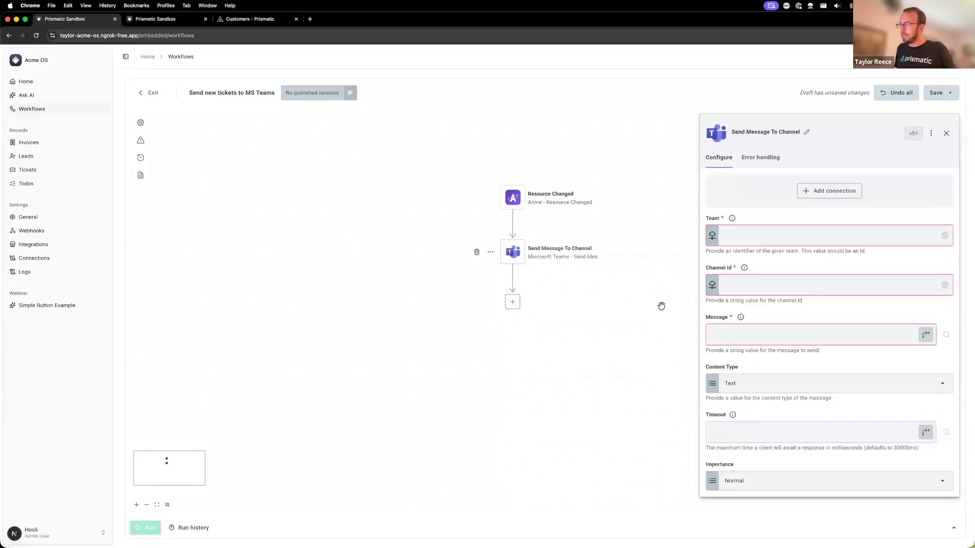
# - View the Microsoft Teams connection configuration for the Send Message To Channel step and close it without connecting
pyautogui.click(831, 191)
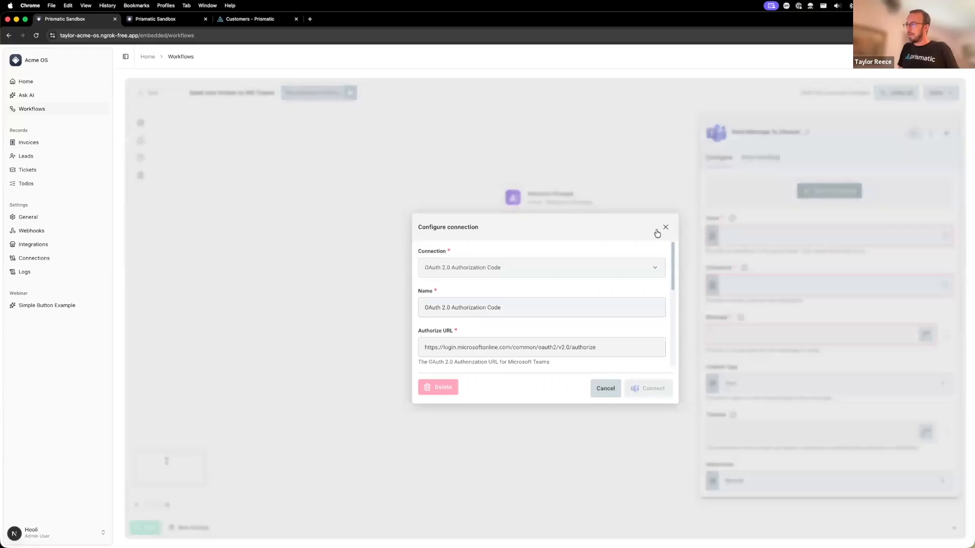
pyautogui.click(665, 227)
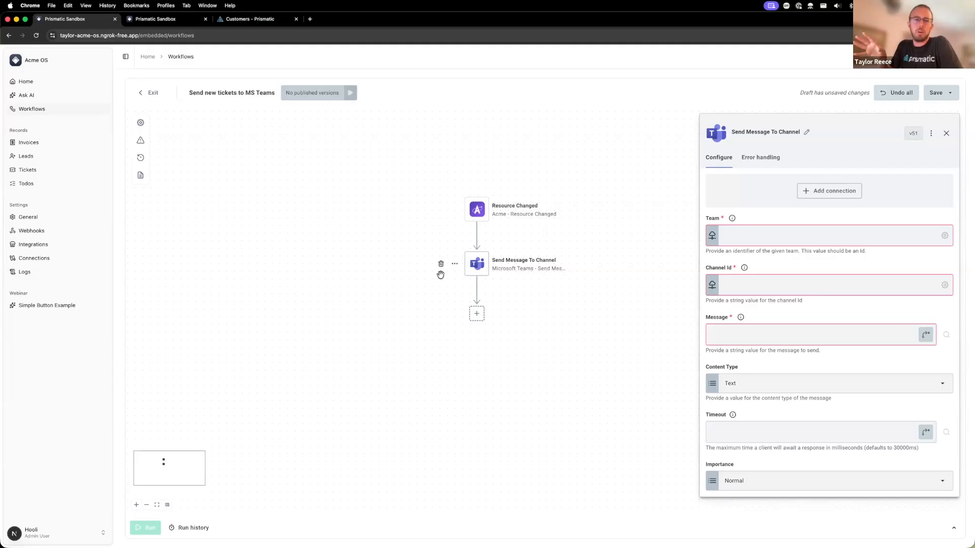
# - Switch to Stickies to check the outline of webinar topics
pyautogui.press('super+Tab')
pyautogui.press('super+Tab')
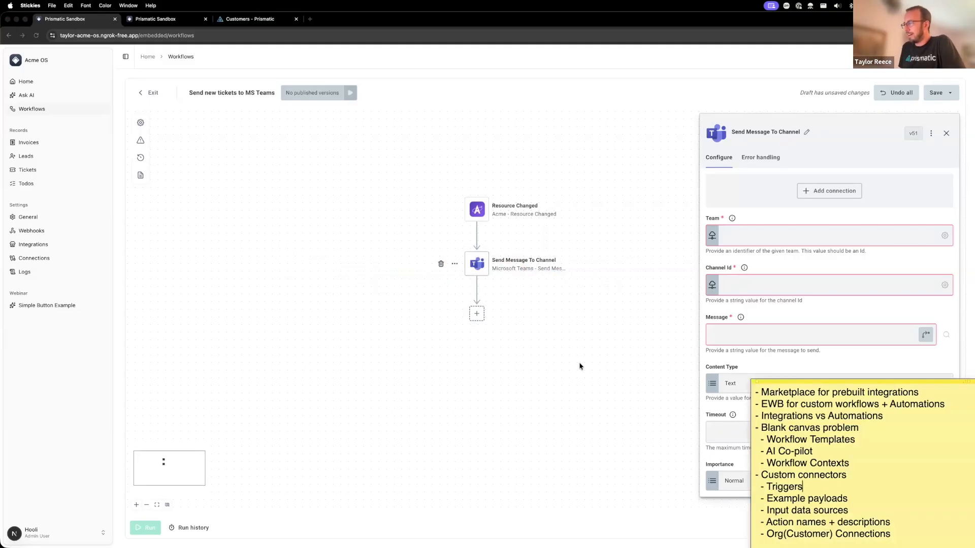
# - Highlight the "Blank canvas problem" topic in the sticky note and return to the workflow builder
pyautogui.tripleClick(815, 430)
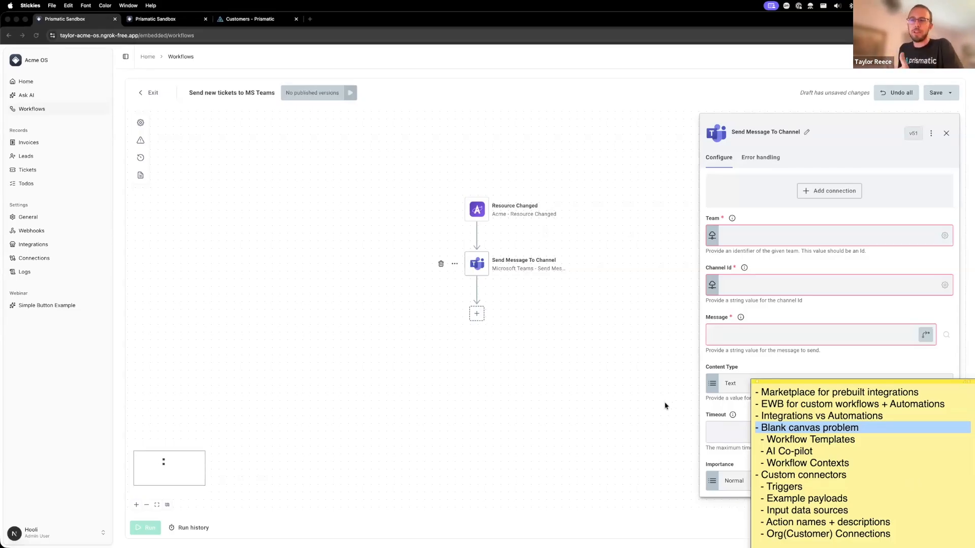
pyautogui.click(622, 398)
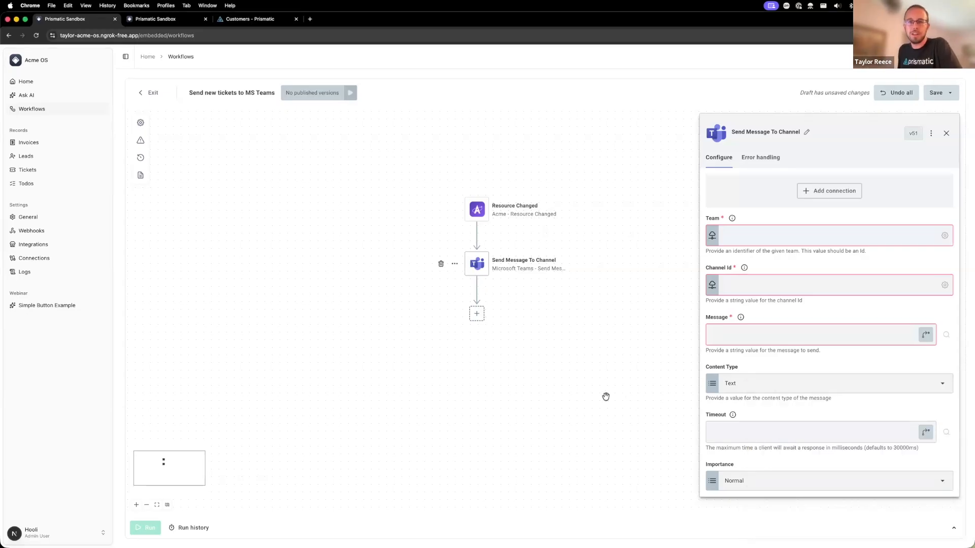
# - Save the Send new tickets to MS Teams workflow as a draft and exit to the workflow list
pyautogui.click(150, 97)
pyautogui.click(518, 91)
pyautogui.click(937, 93)
pyautogui.click(600, 342)
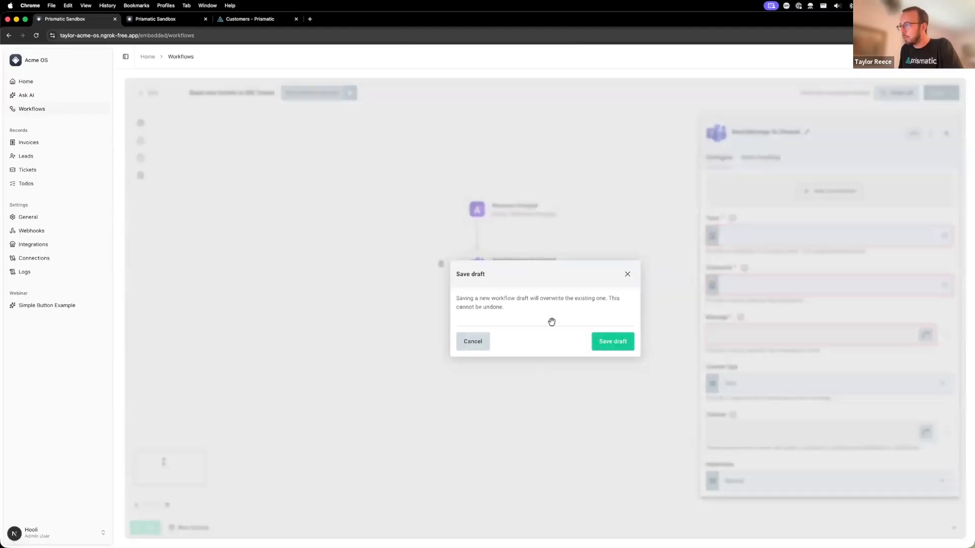
pyautogui.click(153, 92)
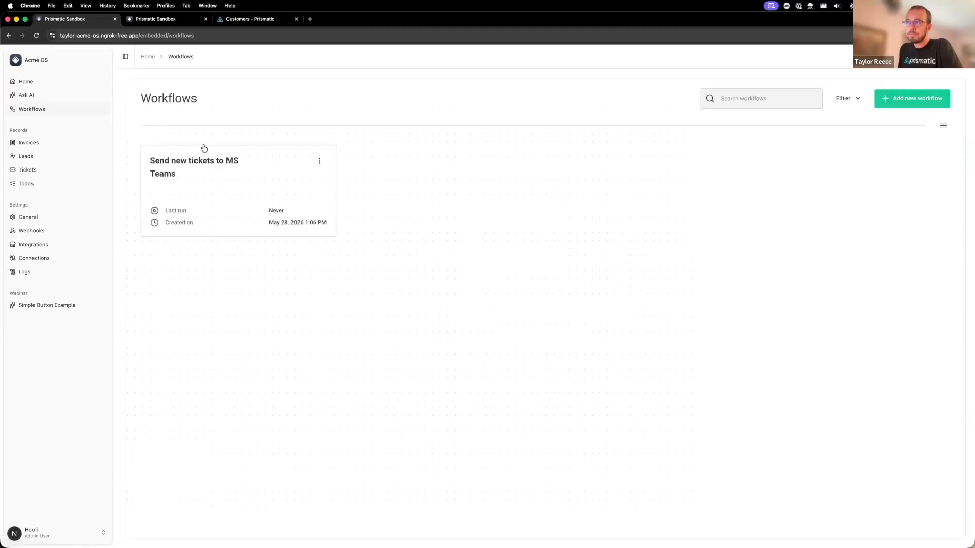
# - Start a new workflow and preview the Notify Slack on Critical Tickets template
pyautogui.click(936, 101)
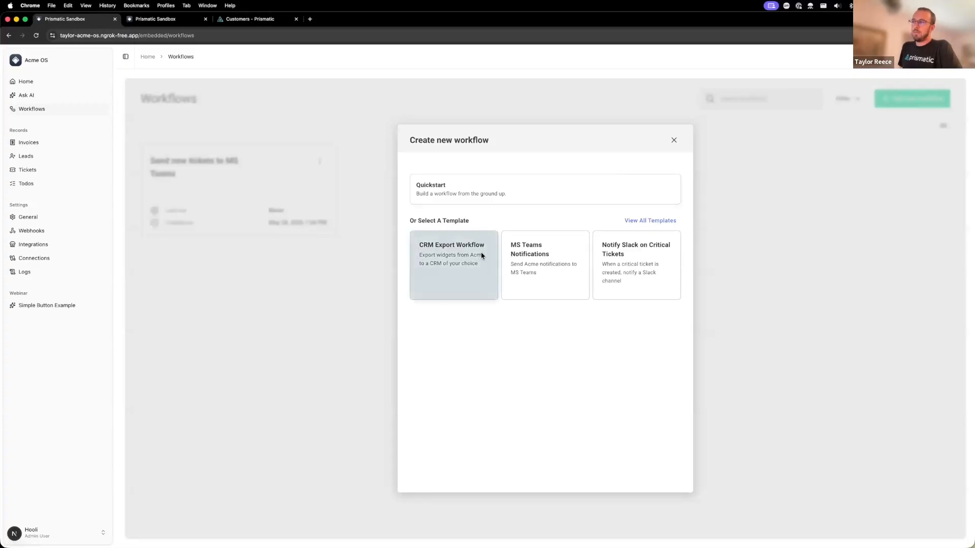
pyautogui.click(634, 262)
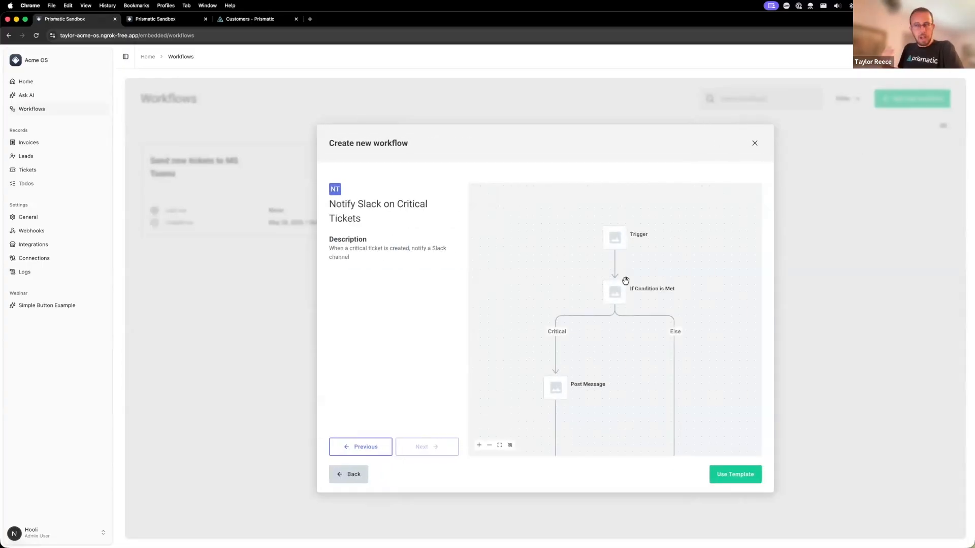
# - View the organization's Workflow Templates list in the Prismatic app and return to the template preview in Acme OS
pyautogui.click(252, 20)
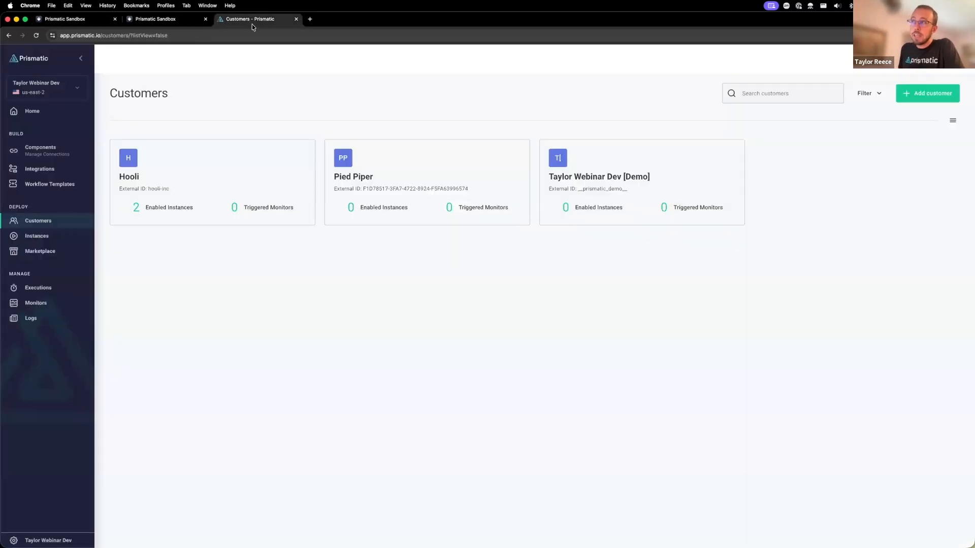
pyautogui.click(66, 186)
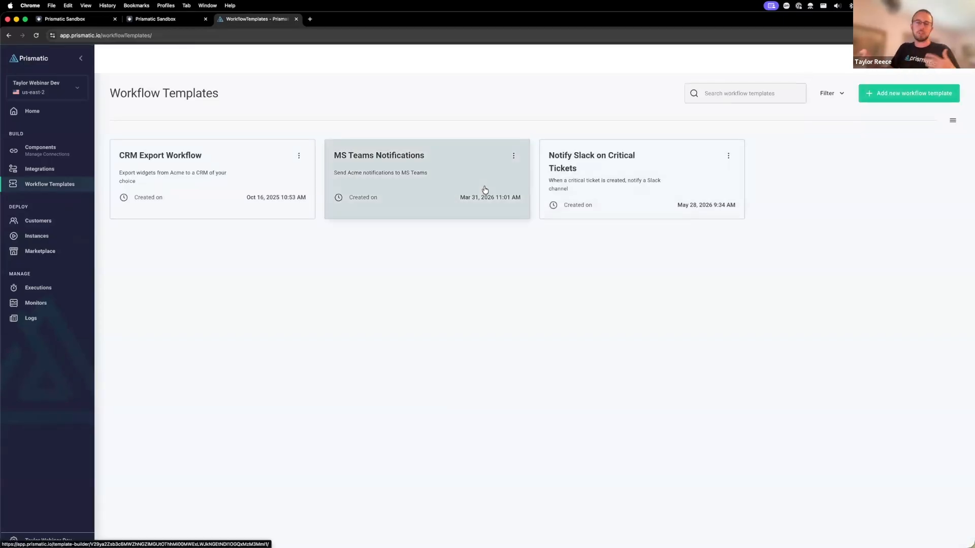
pyautogui.click(93, 20)
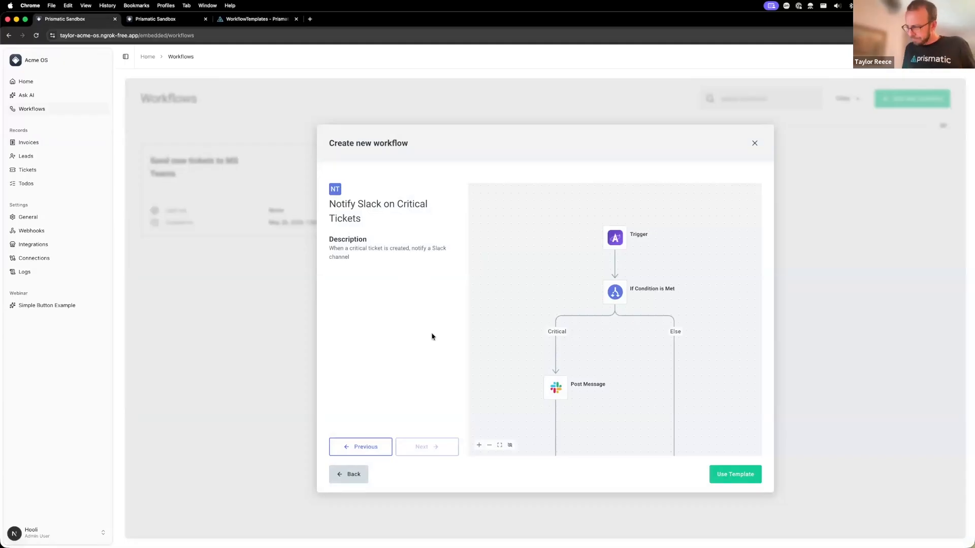
# - Create the workflow from the Notify Slack on Critical Tickets template and view its trigger configuration
pyautogui.click(741, 480)
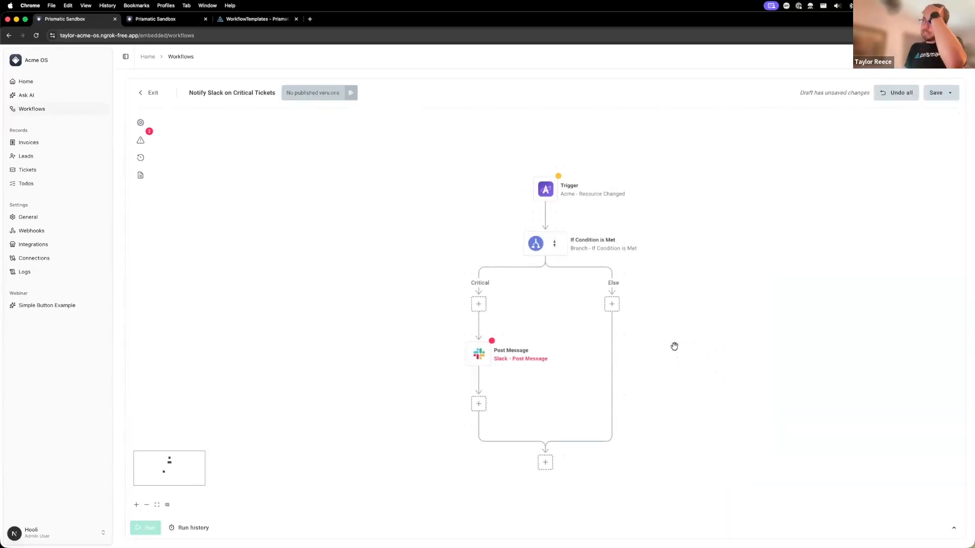
pyautogui.click(546, 190)
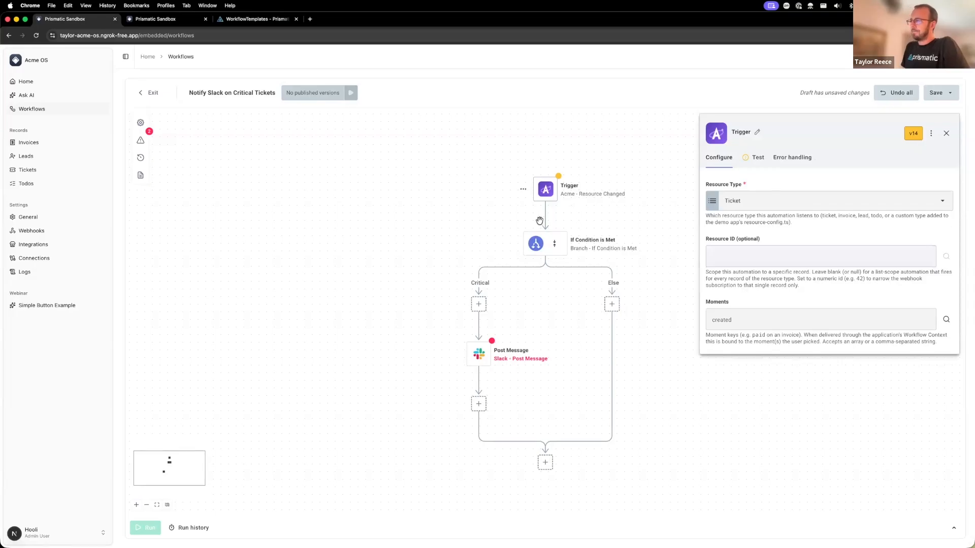
pyautogui.moveTo(454, 202); pyautogui.dragTo(410, 186)
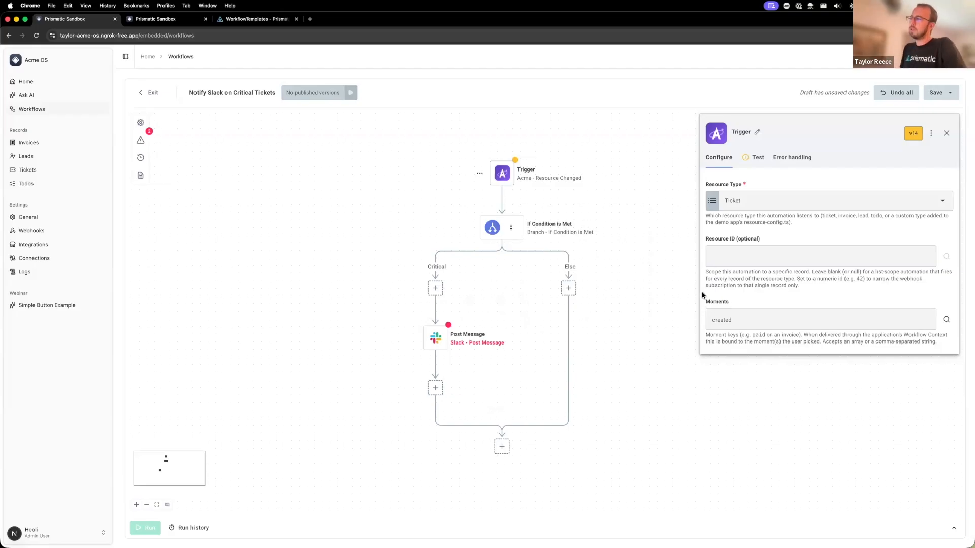
# - Add a Slack connection to the Post Message step and allow the Acme app access to the Prismatic Demos workspace
pyautogui.click(435, 349)
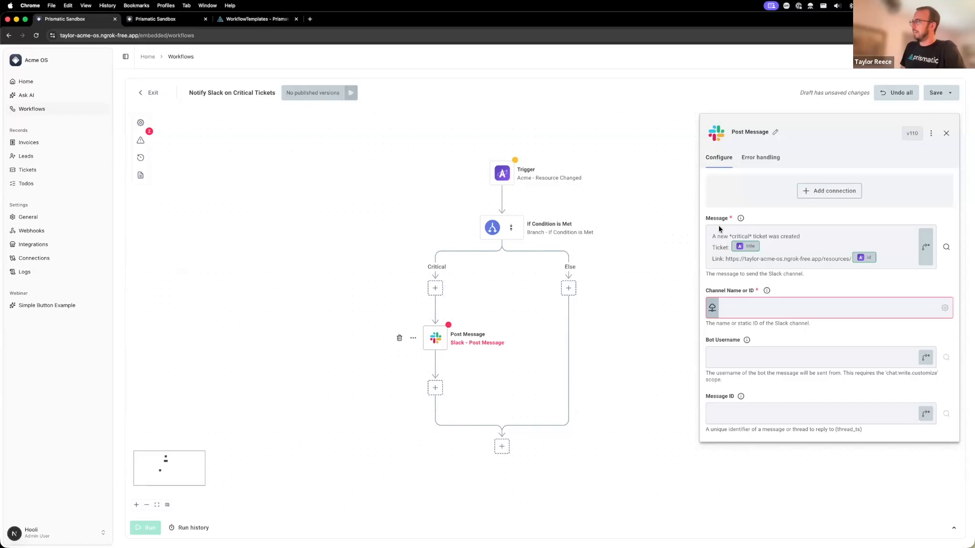
pyautogui.click(851, 189)
pyautogui.click(650, 364)
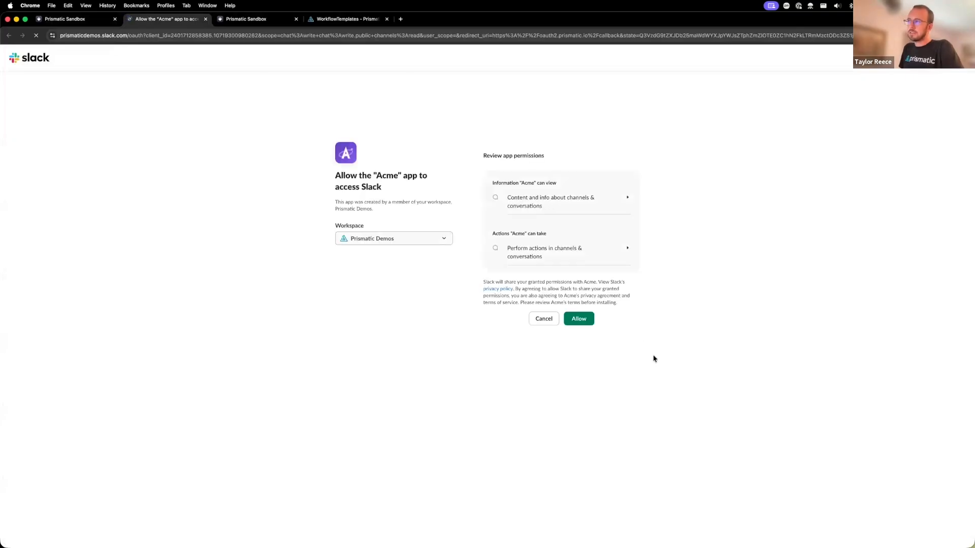
pyautogui.click(588, 320)
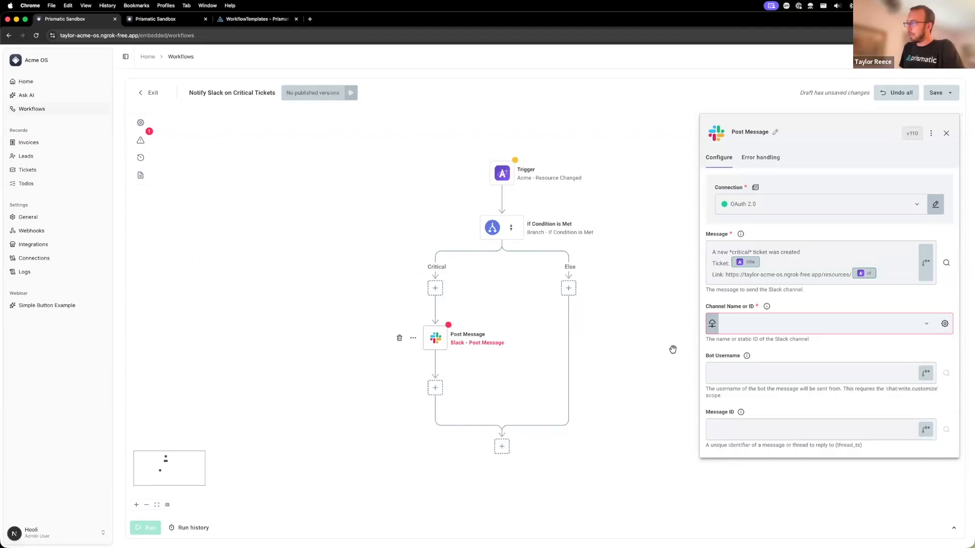
# - Set the Post Message step's Slack channel to #labs-webinar
pyautogui.click(831, 323)
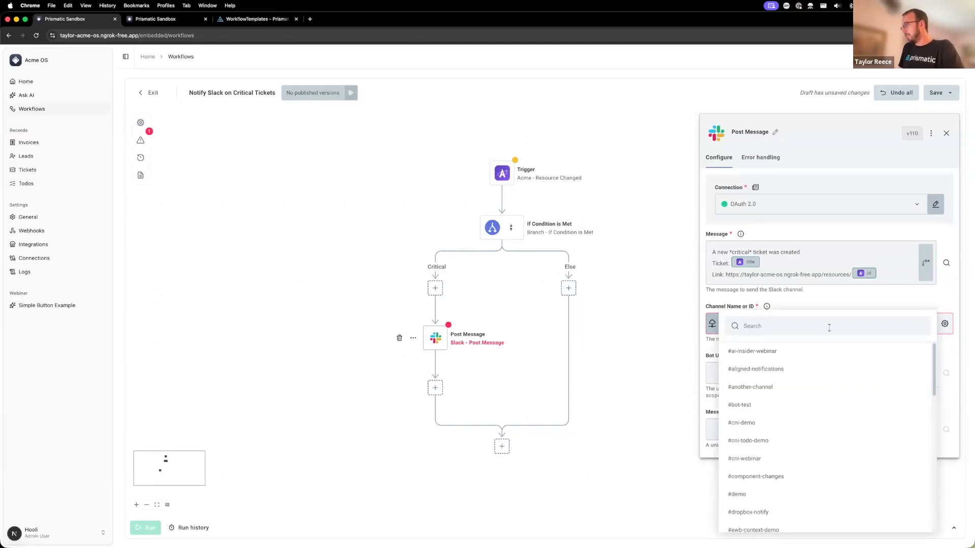
pyautogui.scroll(-5, 808, 438)
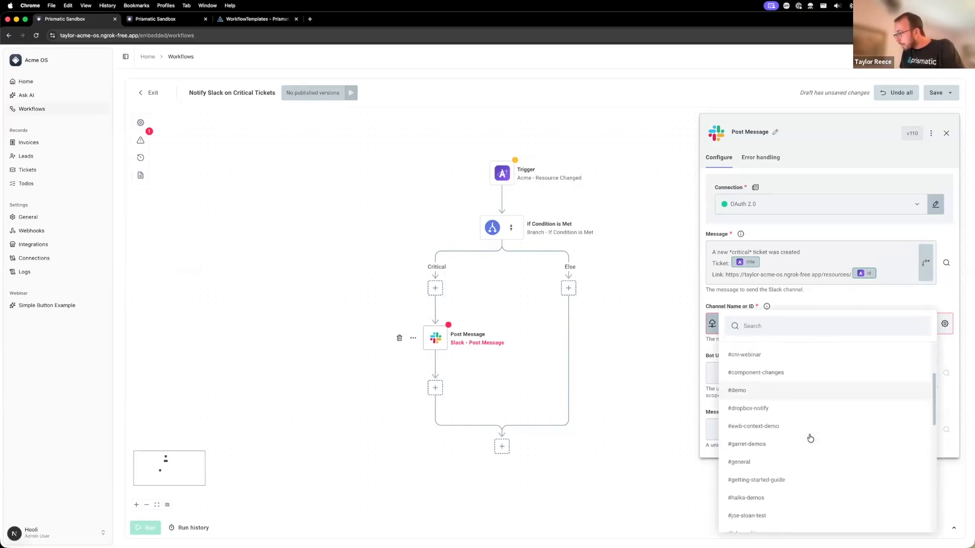
pyautogui.scroll(-1, 803, 425)
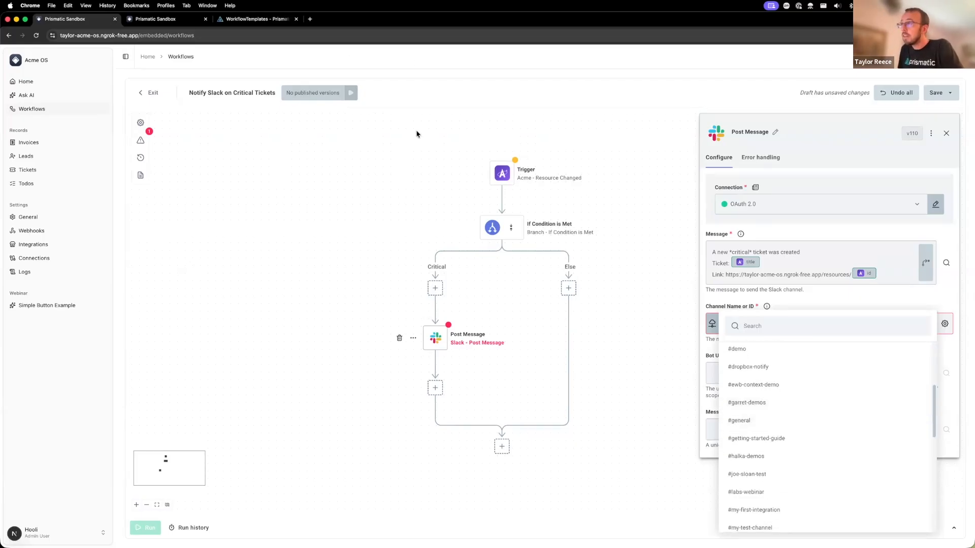
pyautogui.press('super+grave')
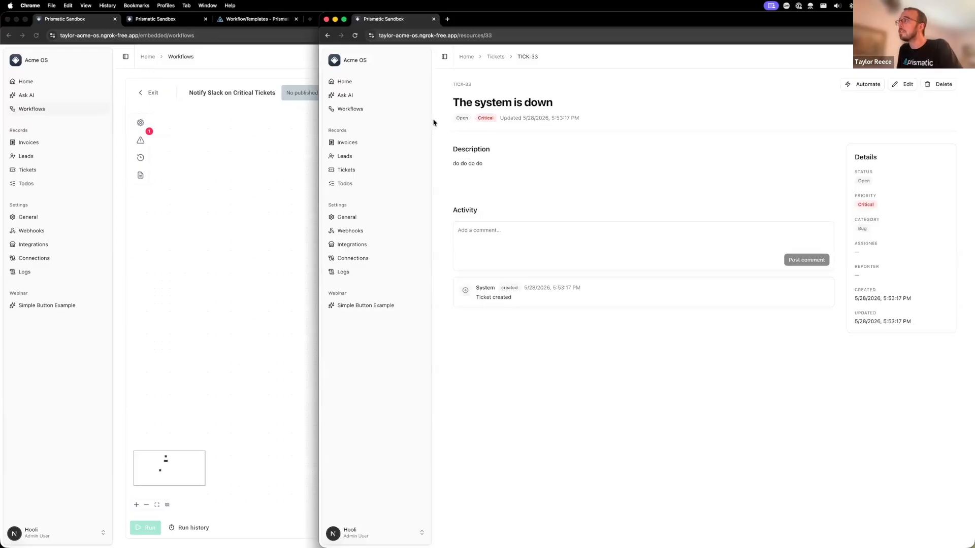
pyautogui.press('super+grave')
pyautogui.press('super+grave')
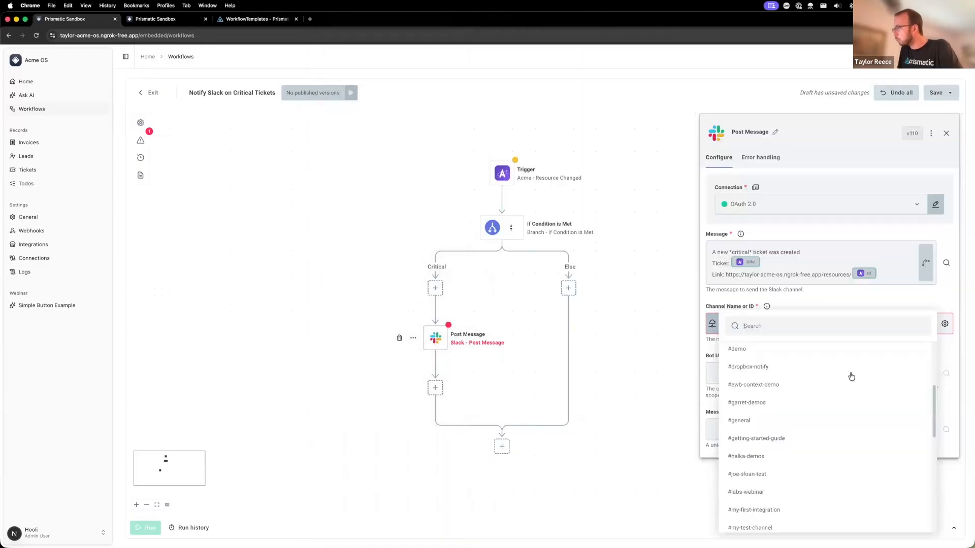
pyautogui.click(761, 492)
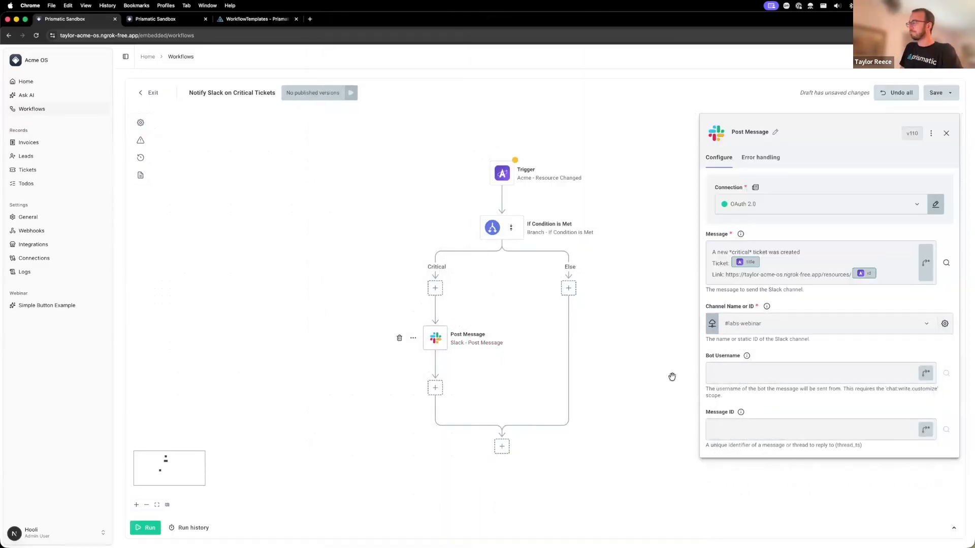
# - Update the workflow's Acme trigger to the latest component version, v15
pyautogui.moveTo(373, 259); pyautogui.dragTo(339, 250)
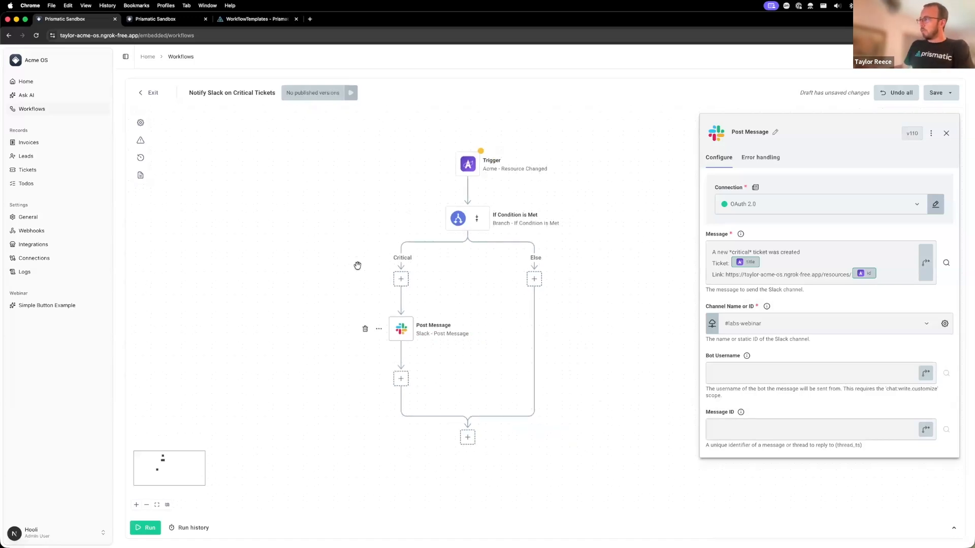
pyautogui.moveTo(332, 303); pyautogui.dragTo(335, 308)
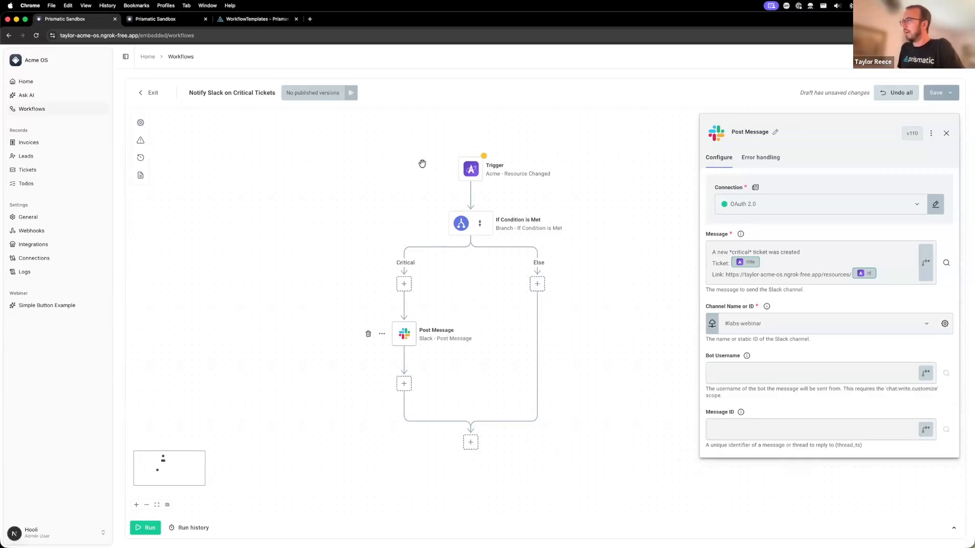
pyautogui.click(469, 172)
pyautogui.click(906, 134)
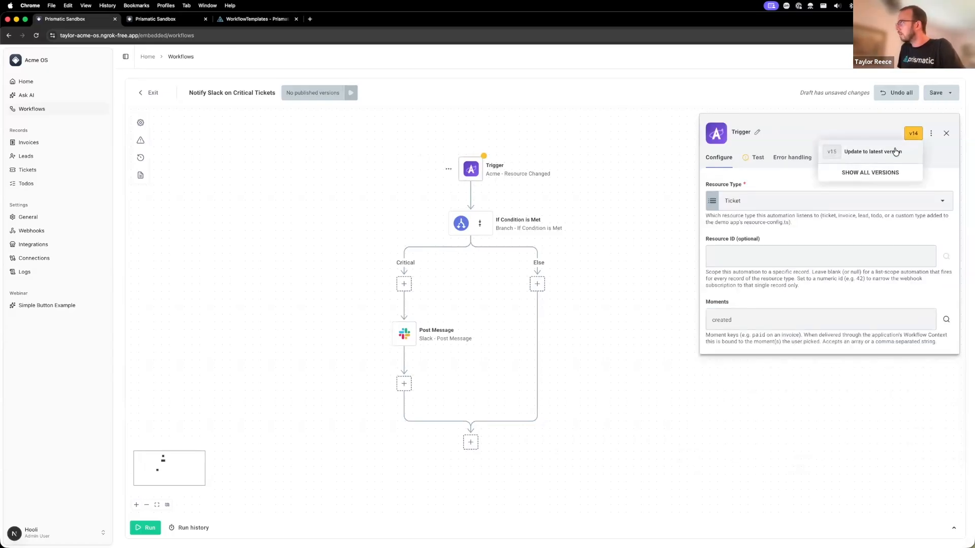
pyautogui.click(895, 153)
# - Save the workflow as new version 1 with the version enabled
pyautogui.click(948, 94)
pyautogui.click(943, 128)
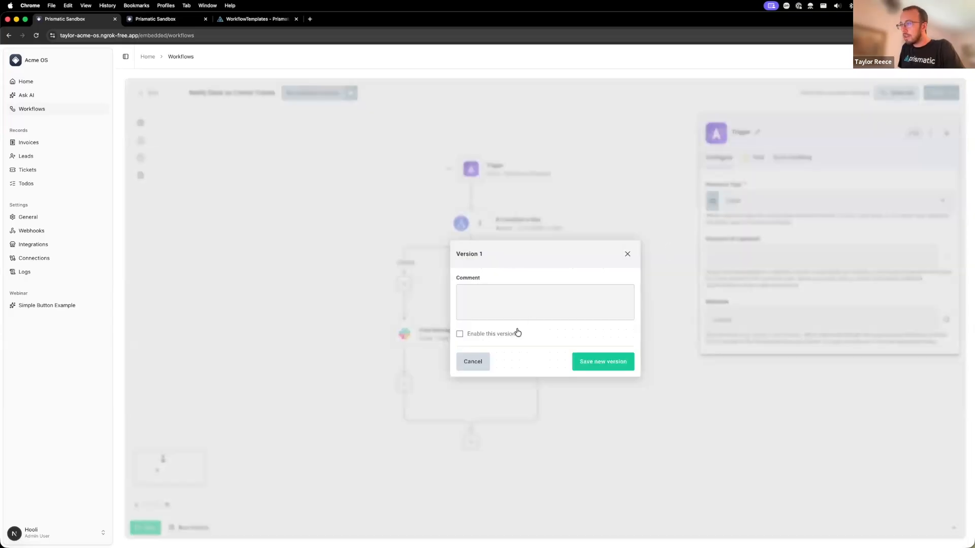
pyautogui.click(506, 334)
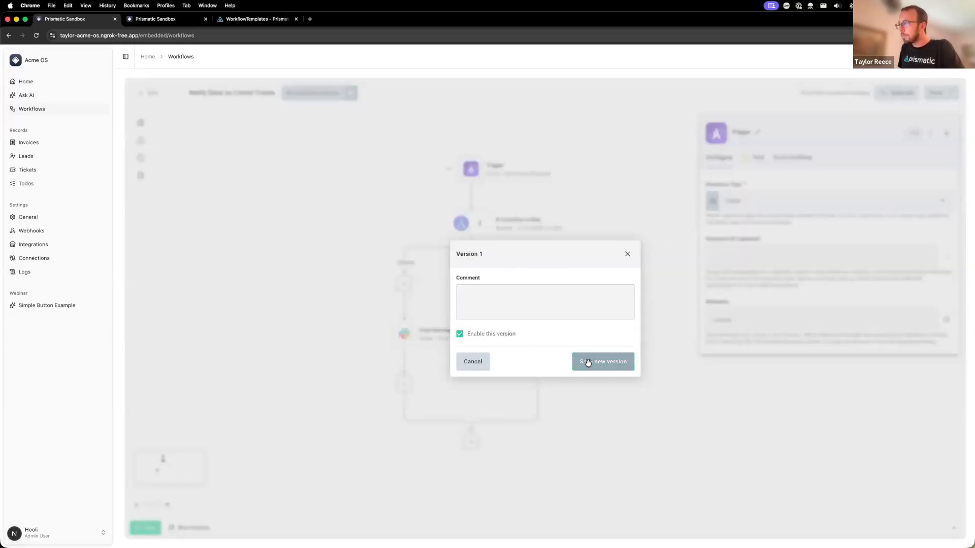
pyautogui.click(588, 362)
# - Review the If Condition is Met settings and tile the workflow window beside the labs-webinar Slack channel
pyautogui.click(459, 223)
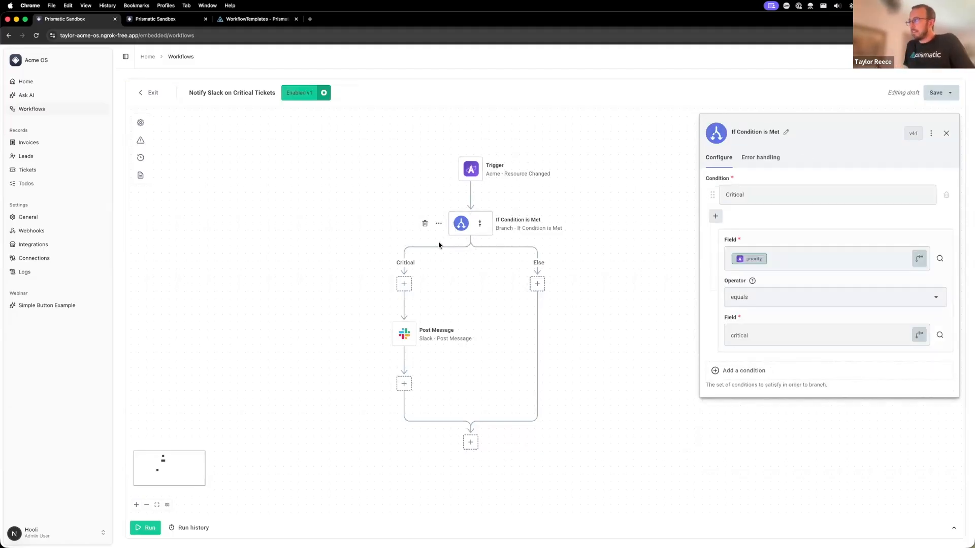
pyautogui.hotkey('ctrl', 'alt', 'Left')
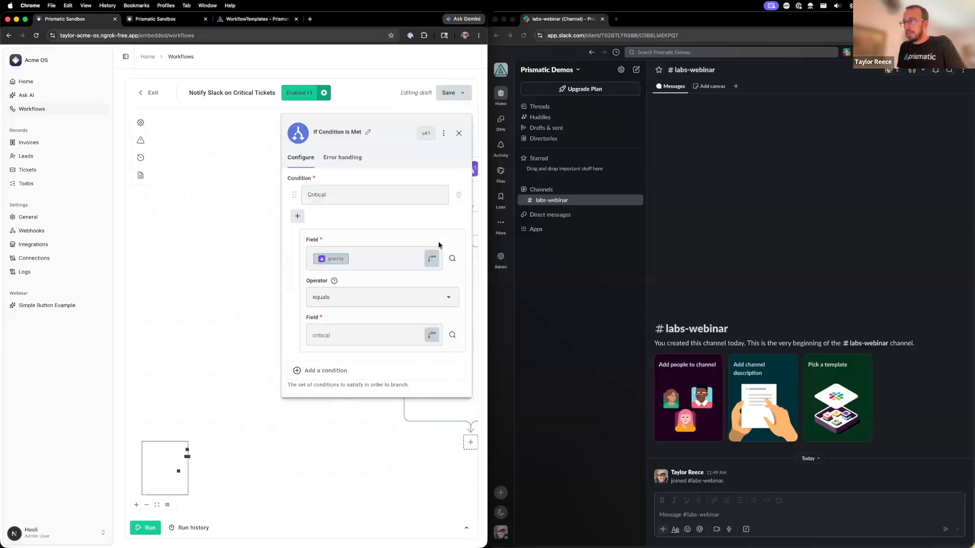
pyautogui.moveTo(256, 240); pyautogui.dragTo(105, 250)
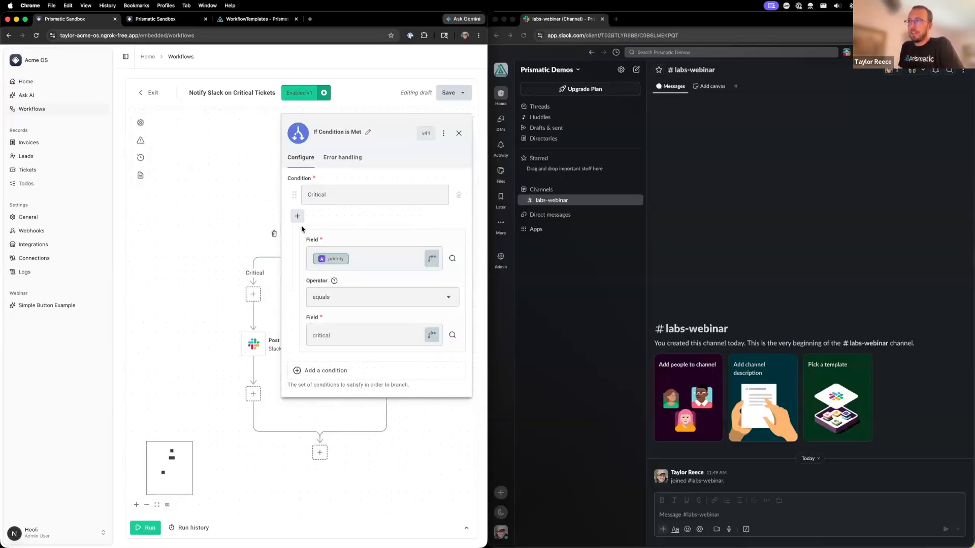
pyautogui.click(458, 133)
# - Examine the trigger's resource type and moments, plus the priority rule of the If Condition is Met step
pyautogui.scroll(-1, 319, 168)
pyautogui.click(318, 167)
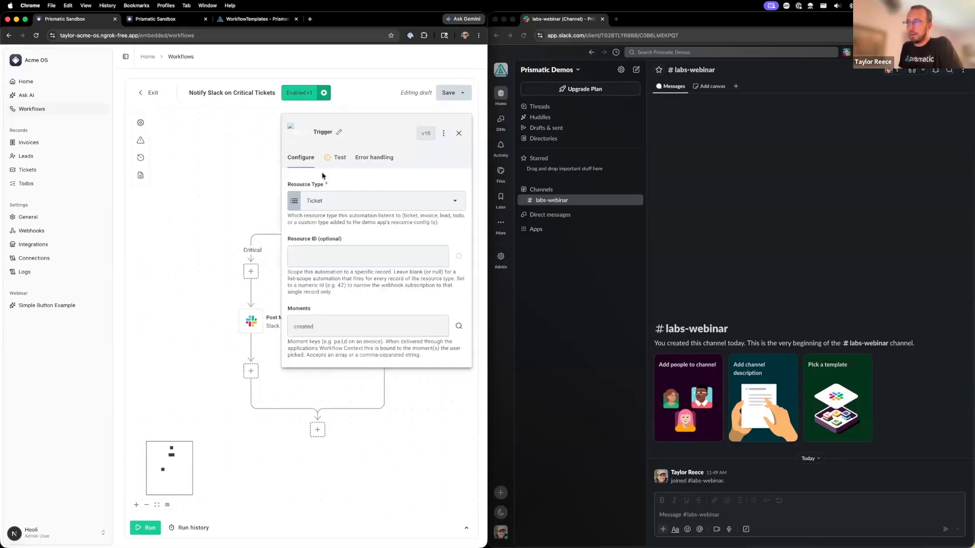
pyautogui.click(458, 133)
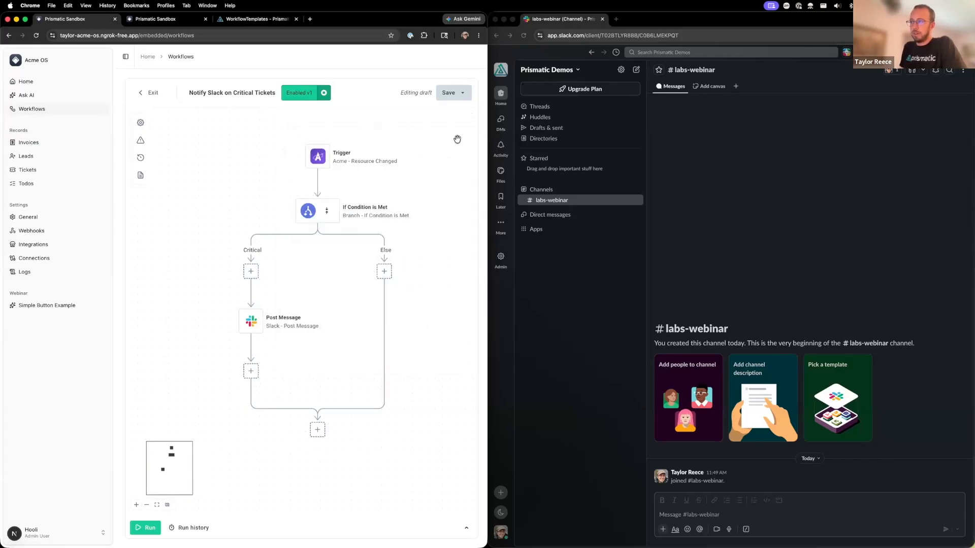
pyautogui.click(310, 211)
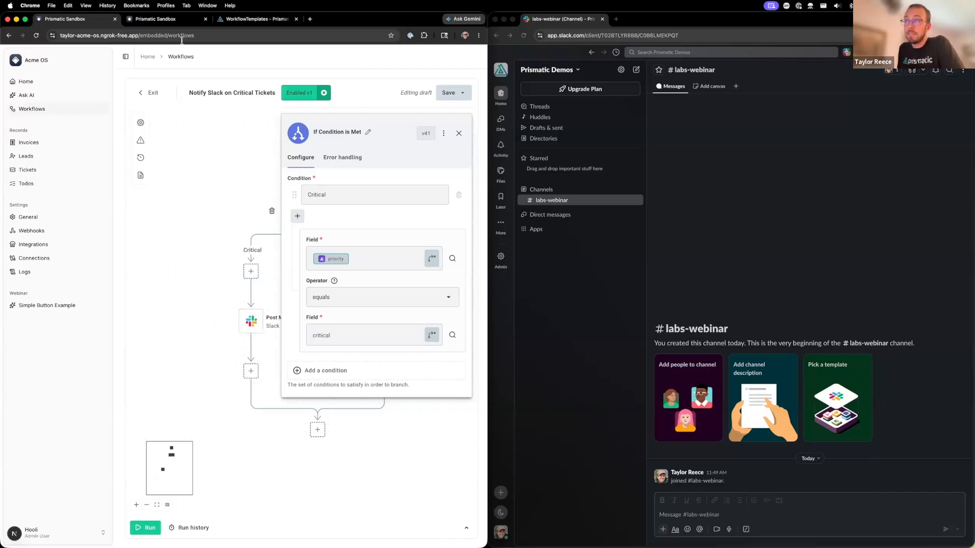
# - Start a new Acme ticket titled "The system is down" with the description "do do do"
pyautogui.click(174, 23)
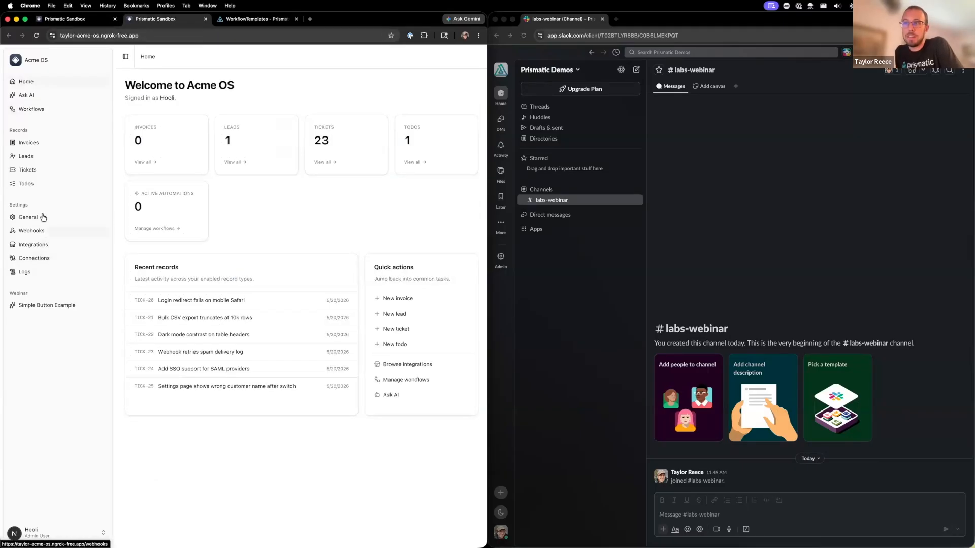
pyautogui.click(42, 174)
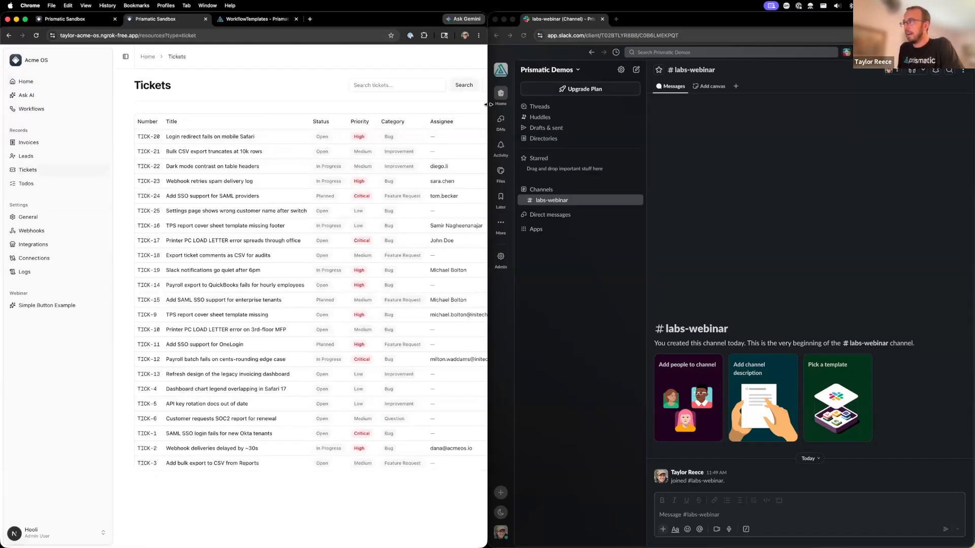
pyautogui.moveTo(486, 104); pyautogui.dragTo(637, 102)
pyautogui.click(595, 85)
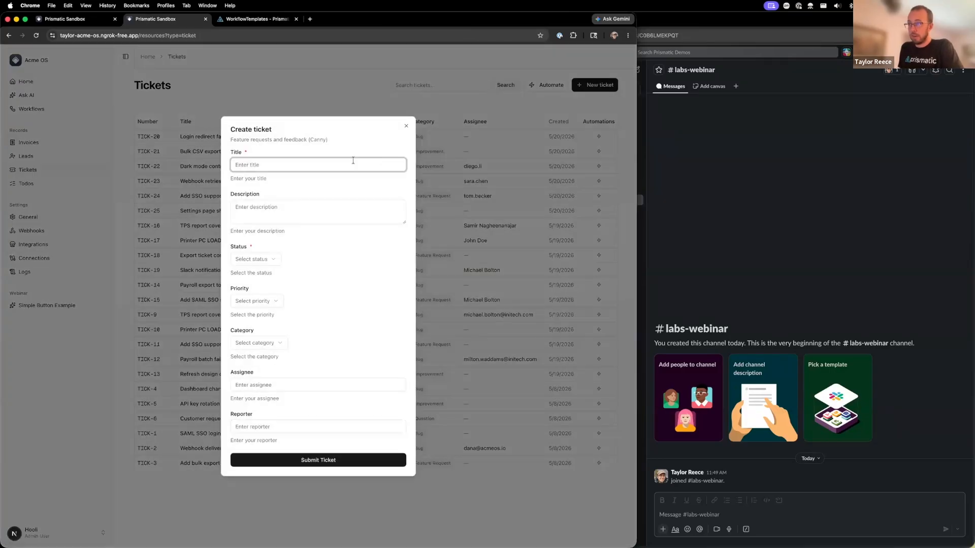
pyautogui.write('The system is down')
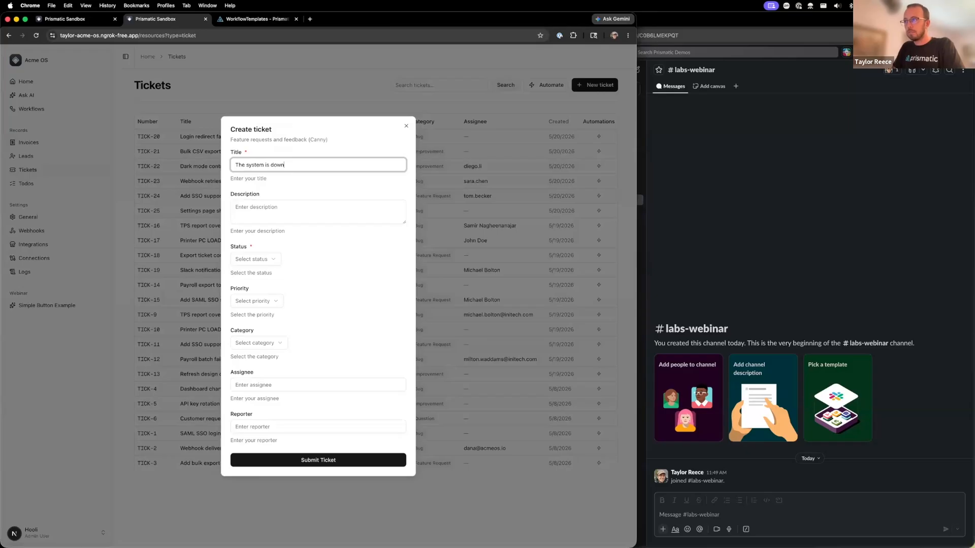
pyautogui.press('Tab')
pyautogui.write('do do')
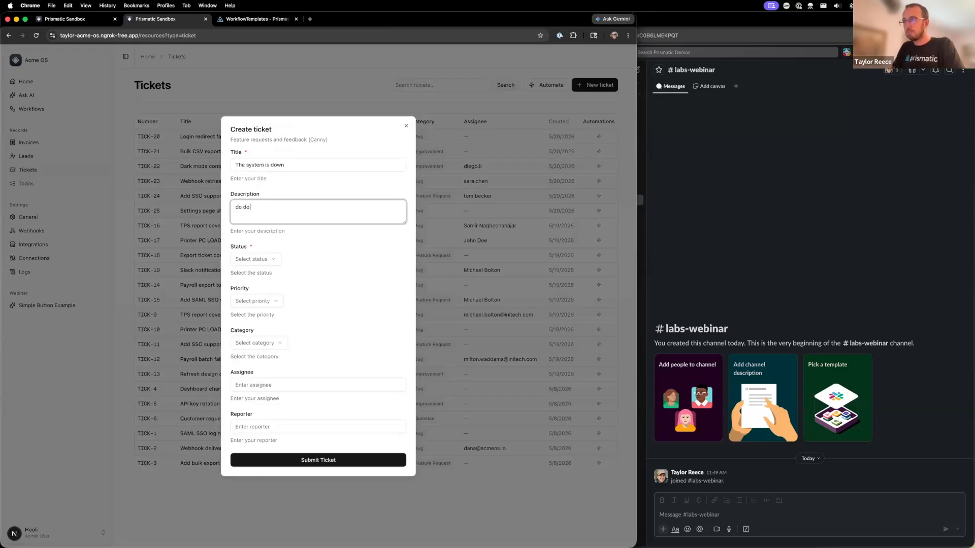
# - Set the ticket's status to Open, priority to Critical and category to Bug, and submit it
pyautogui.click(256, 259)
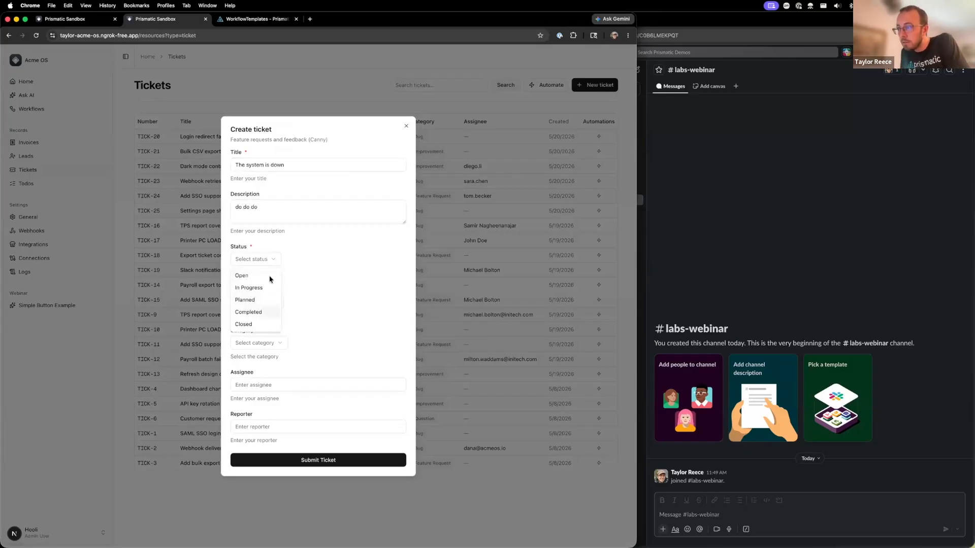
pyautogui.click(244, 275)
pyautogui.click(257, 301)
pyautogui.click(254, 355)
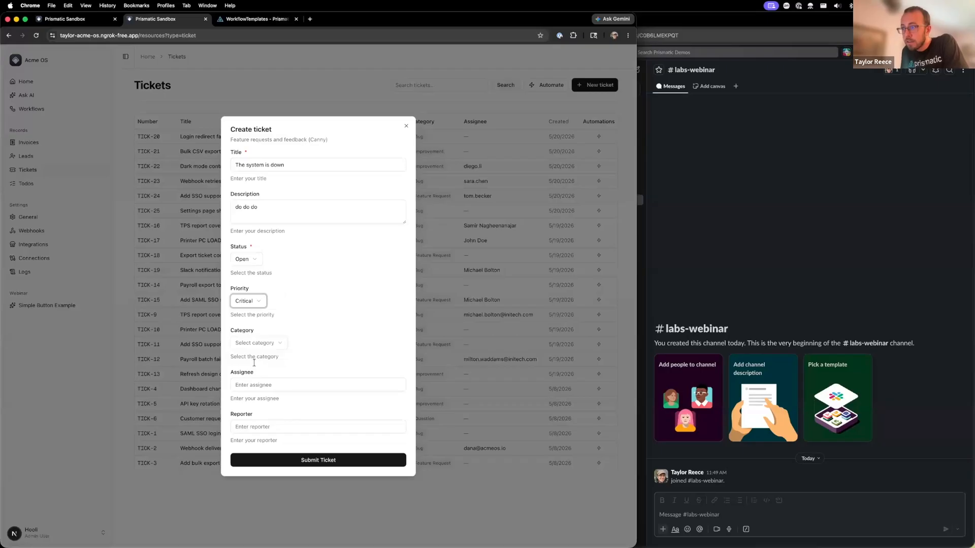
pyautogui.click(259, 343)
pyautogui.click(243, 356)
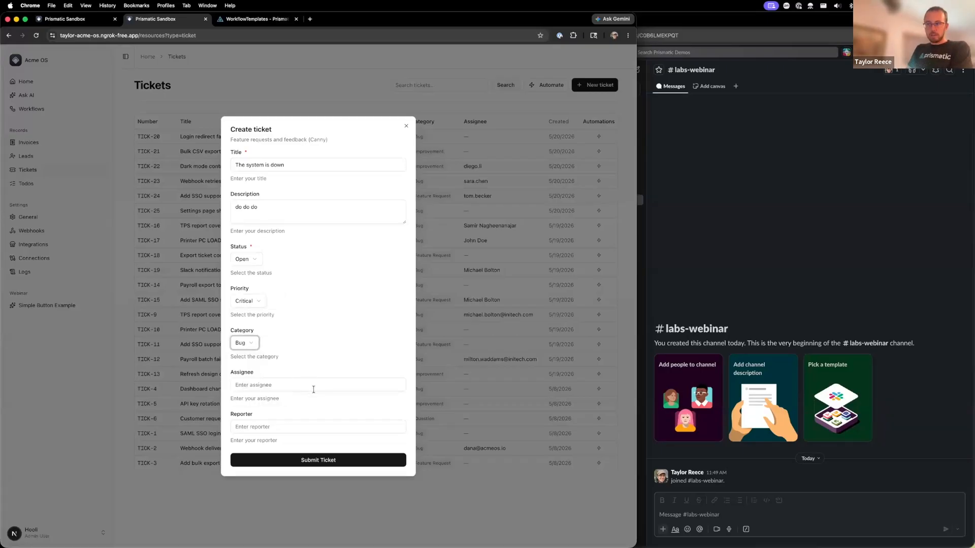
pyautogui.click(330, 461)
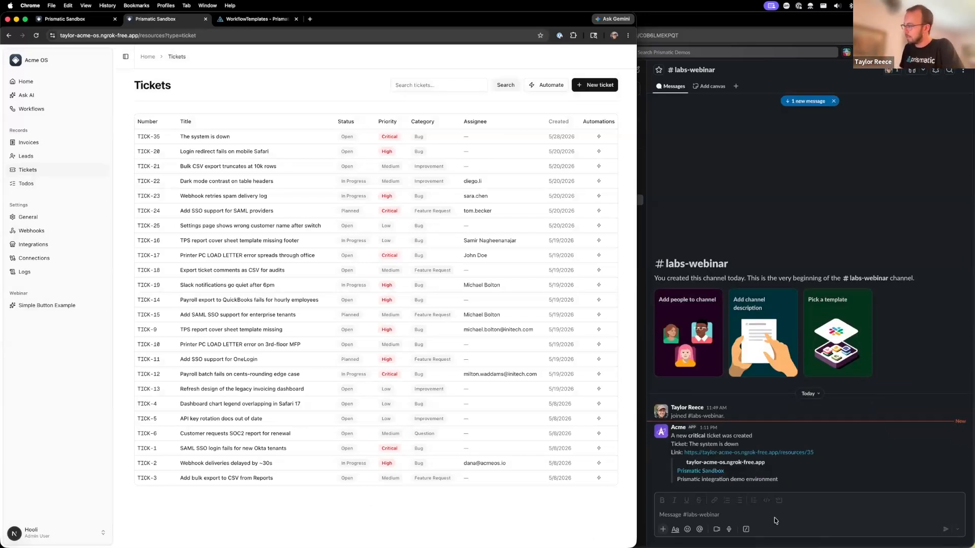
# - View the new ticket through the link in Acme's labs-webinar Slack message, and close the ticket and Slack pages
pyautogui.click(905, 446)
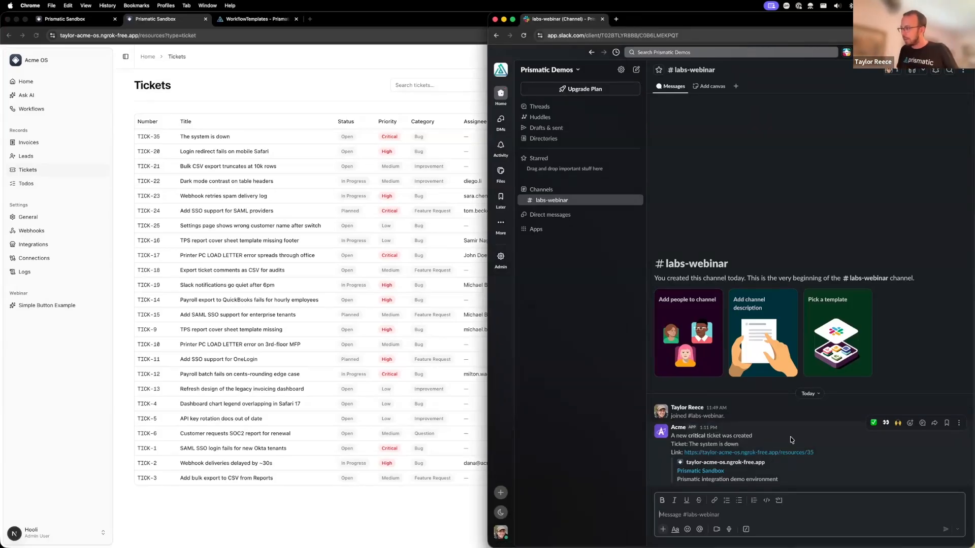
pyautogui.click(790, 453)
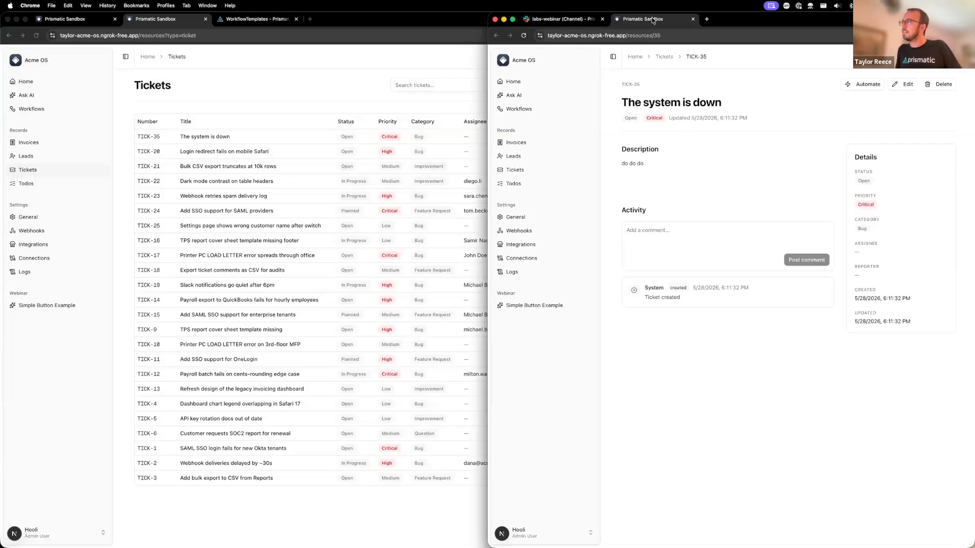
pyautogui.press('super+w')
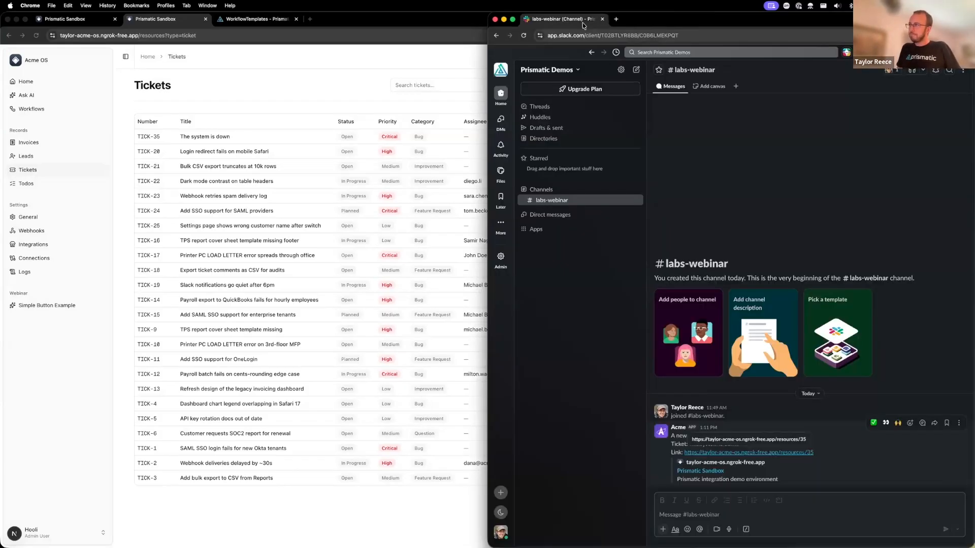
pyautogui.press('super+w')
# - Return to the Notify Slack on Critical Tickets workflow, closing the If Condition is Met settings and widening the browser window
pyautogui.click(280, 21)
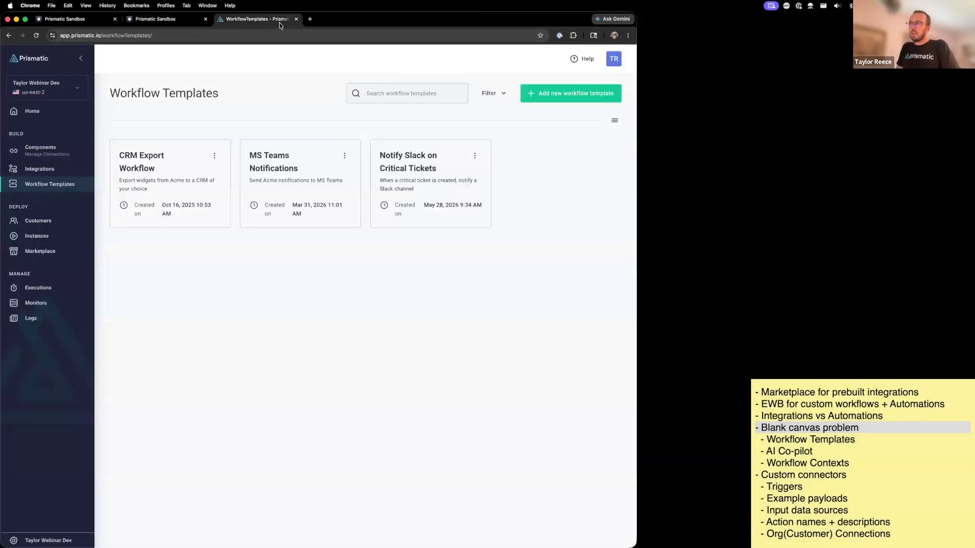
pyautogui.click(76, 19)
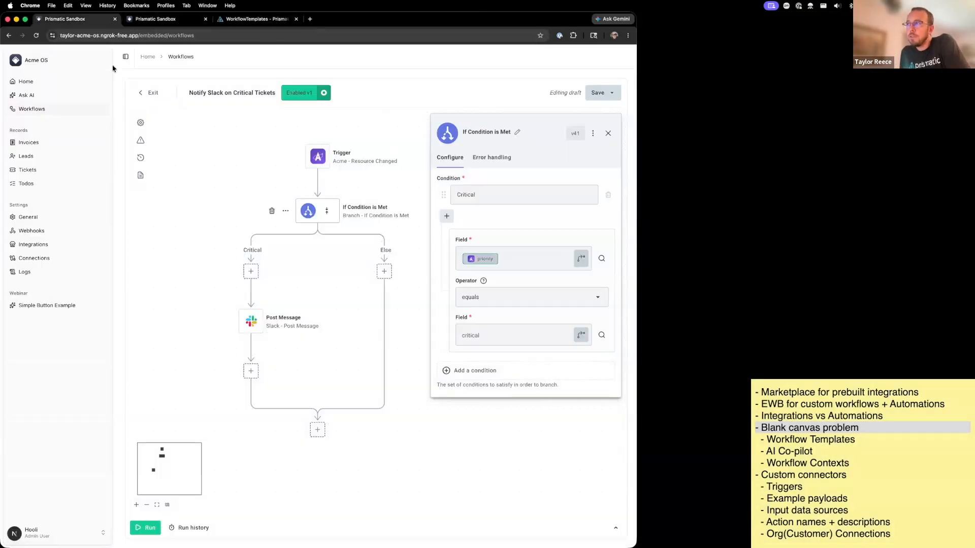
pyautogui.moveTo(229, 209); pyautogui.dragTo(229, 215)
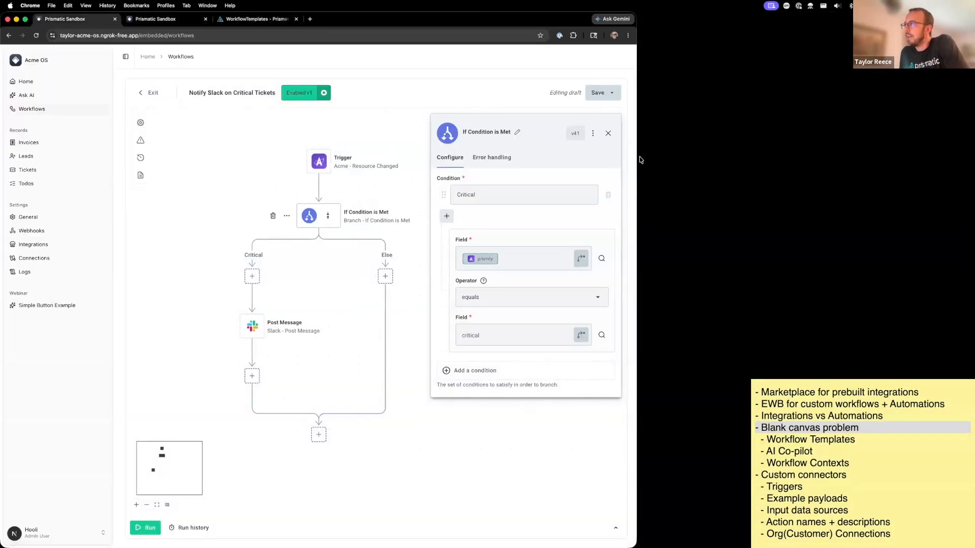
pyautogui.click(608, 133)
pyautogui.moveTo(454, 154); pyautogui.dragTo(489, 157)
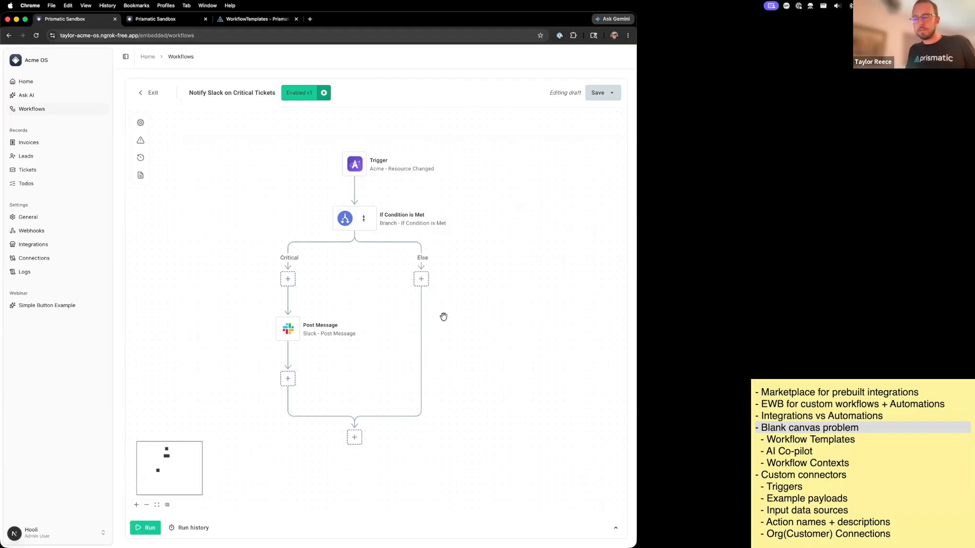
pyautogui.moveTo(636, 257); pyautogui.dragTo(742, 257)
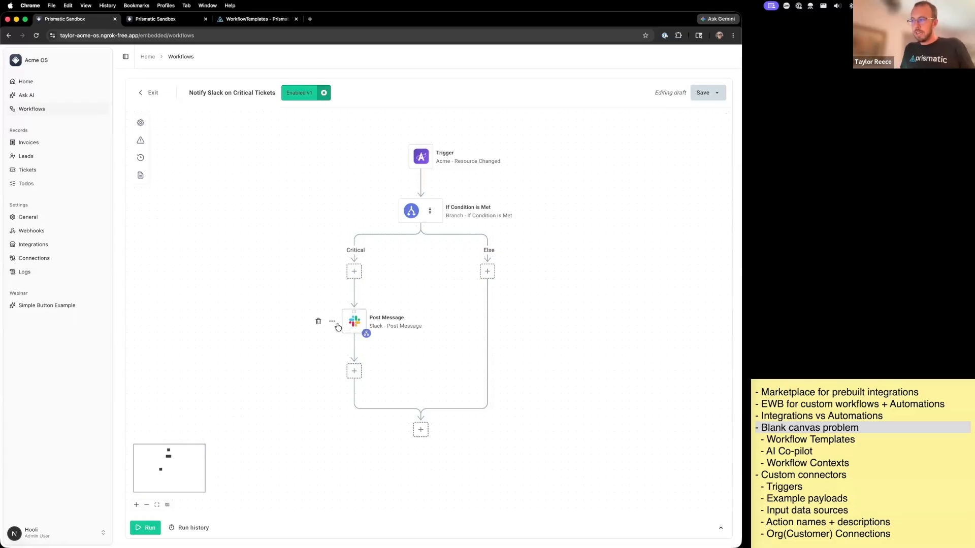
# - Delete the Slack Post Message step from the workflow's Critical branch
pyautogui.click(340, 327)
pyautogui.click(319, 321)
pyautogui.click(499, 342)
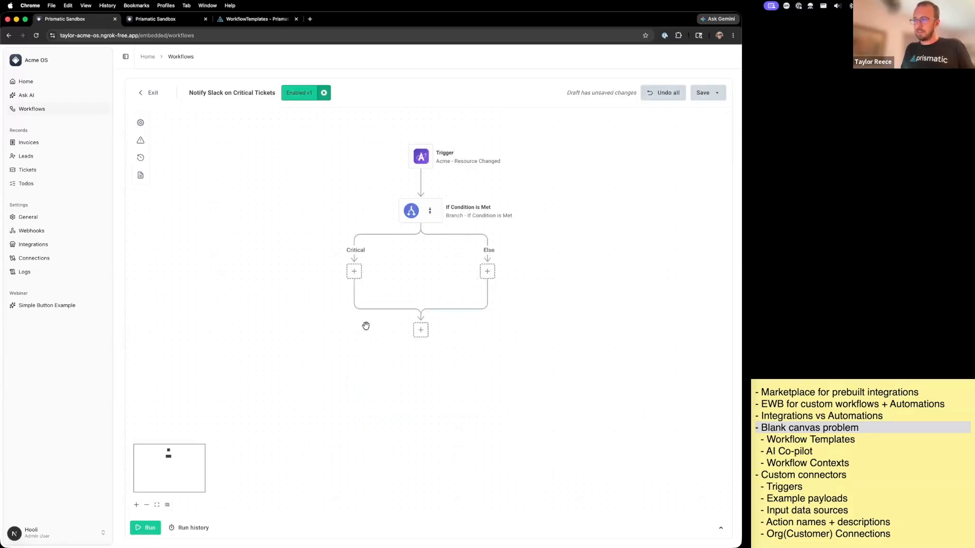
# - Add a Microsoft Teams Send Message To Channel step to the Critical branch
pyautogui.click(354, 271)
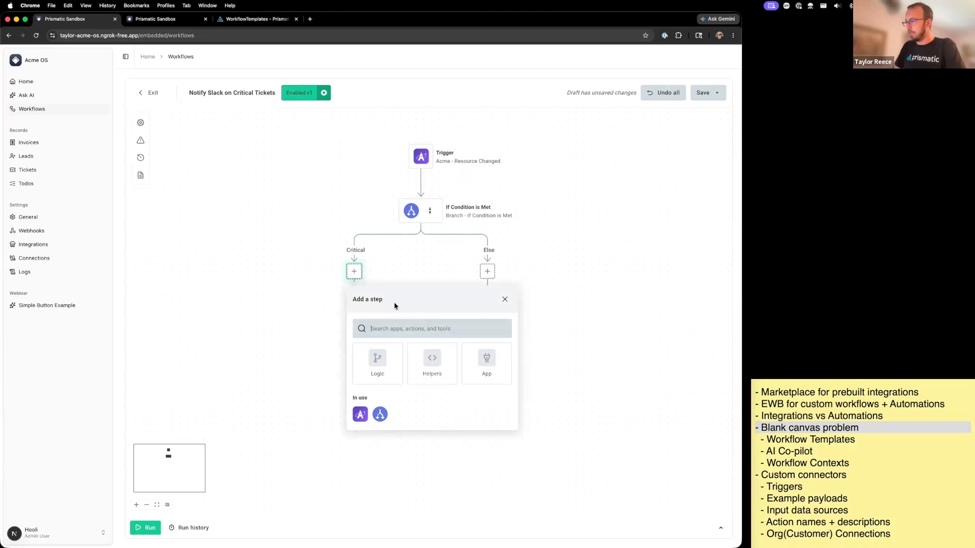
pyautogui.write('team')
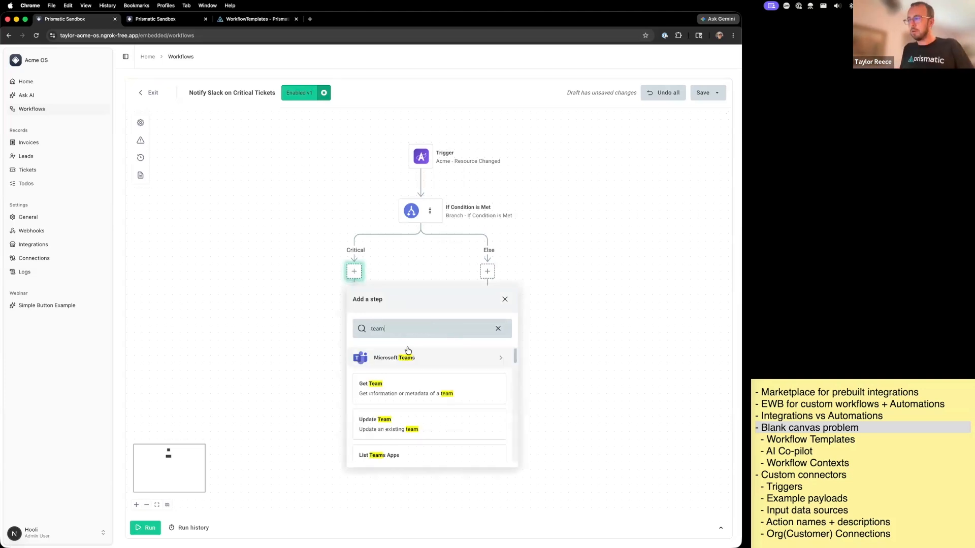
pyautogui.click(408, 352)
pyautogui.write('mess')
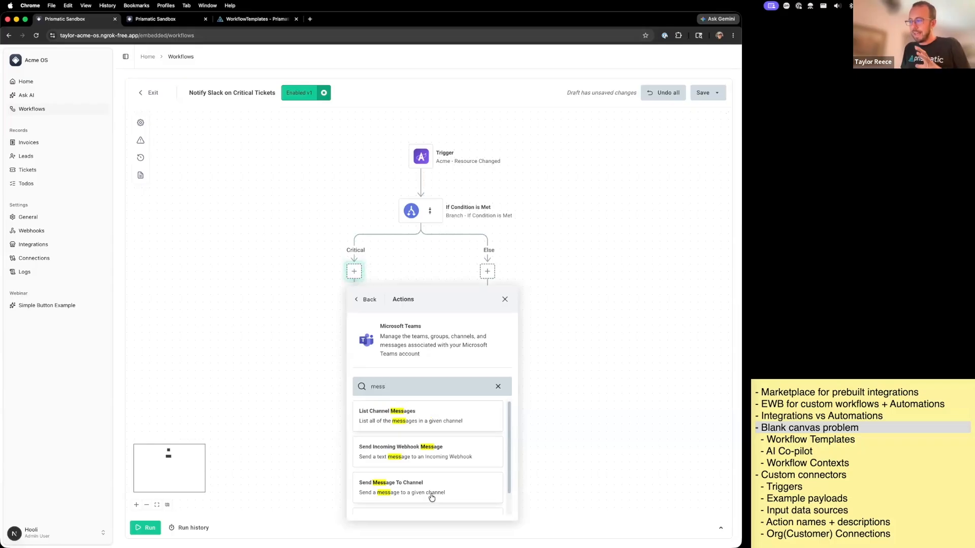
pyautogui.click(431, 497)
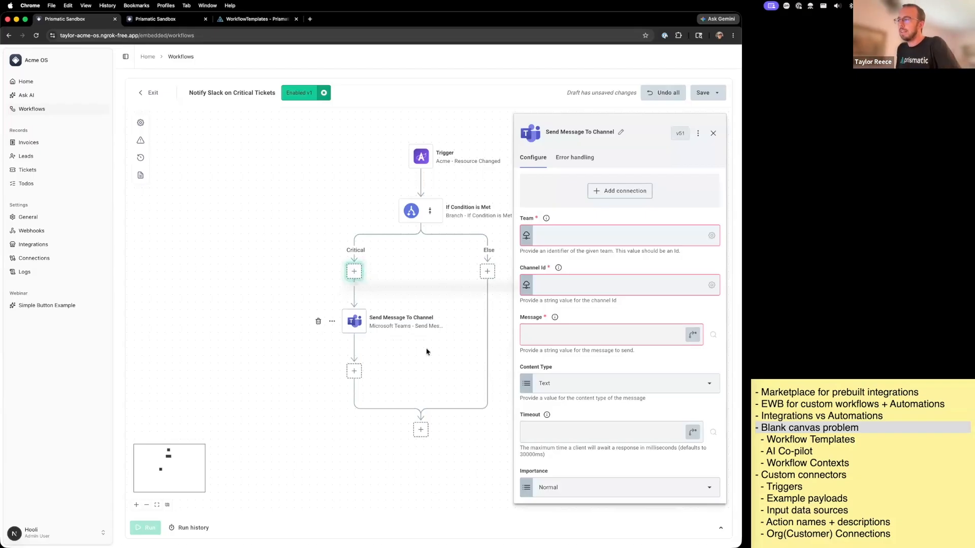
# - Change the If Condition is Met rule so that priority equals "high"
pyautogui.moveTo(322, 211); pyautogui.dragTo(288, 218)
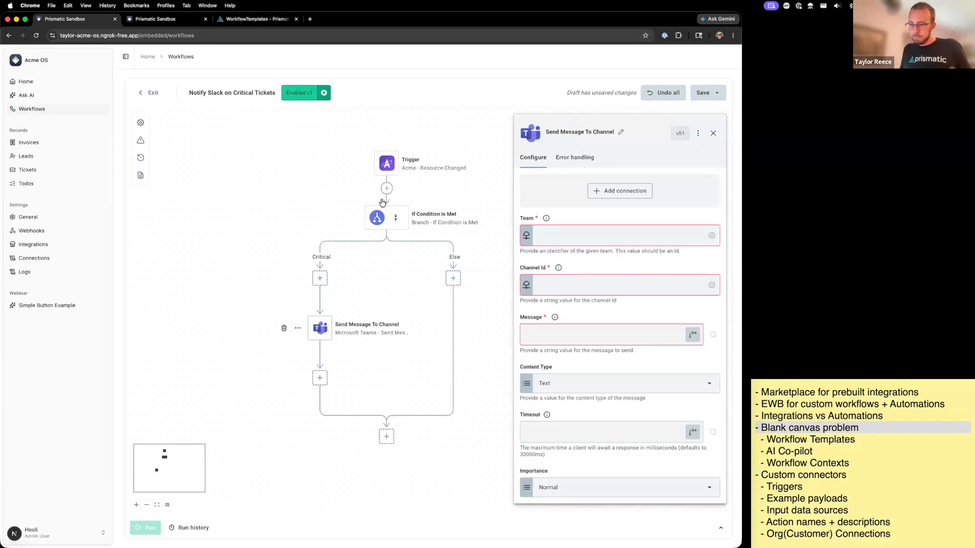
pyautogui.click(376, 226)
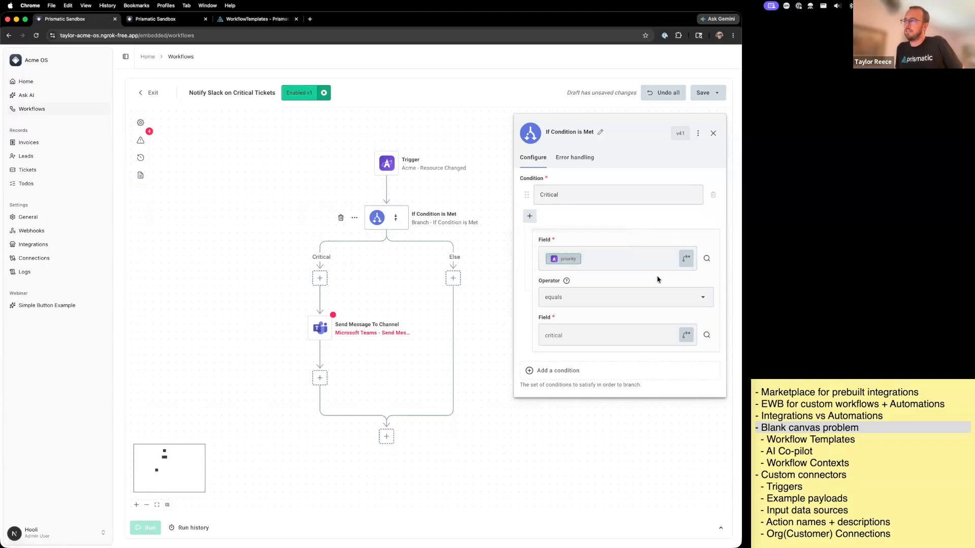
pyautogui.moveTo(563, 336); pyautogui.dragTo(501, 352)
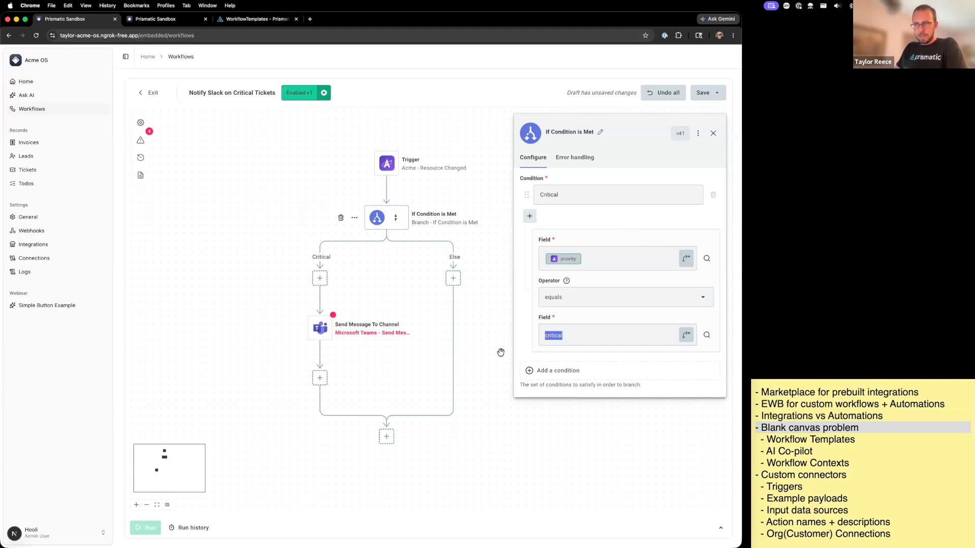
pyautogui.write('high')
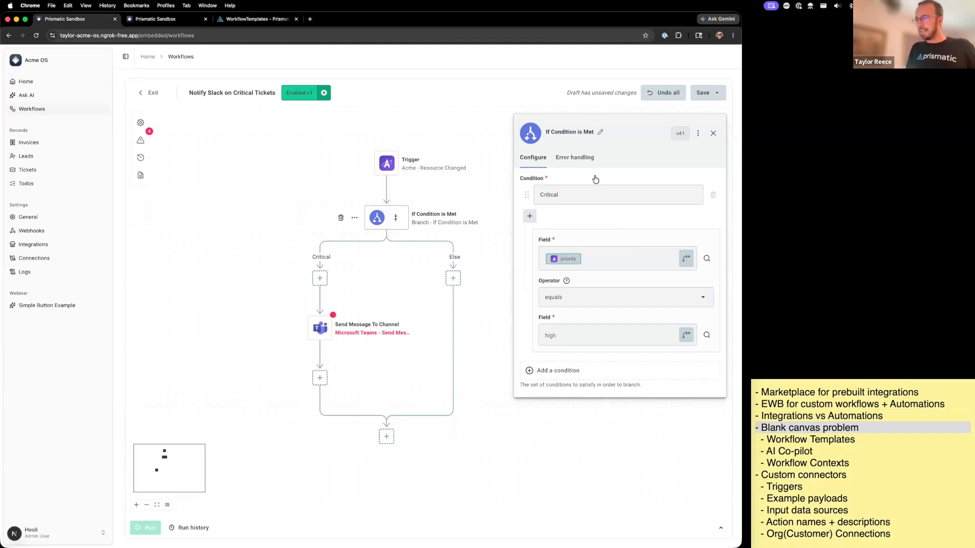
# - Highlight the Workflow Templates line in the Stickies outline and return to the workflow in Chrome
pyautogui.click(868, 454)
pyautogui.moveTo(858, 440); pyautogui.dragTo(747, 440)
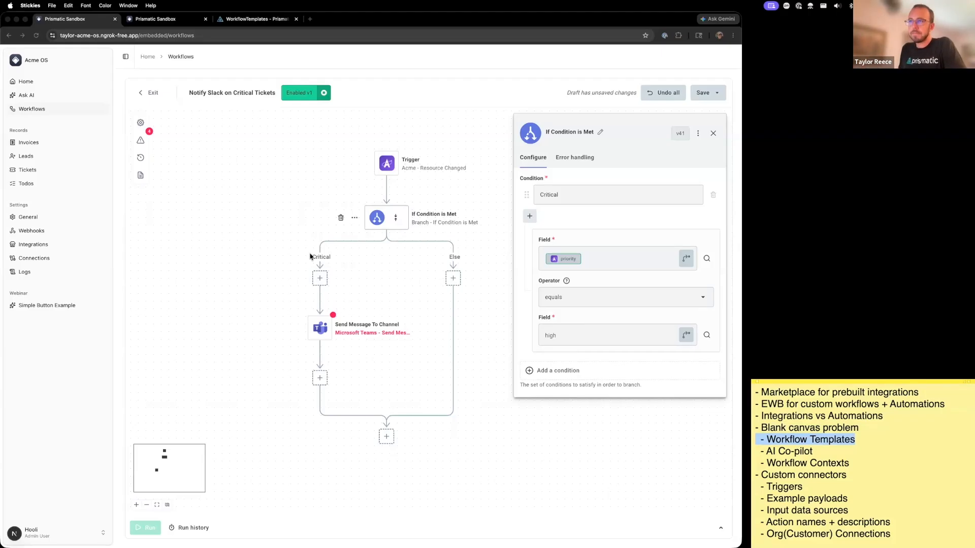
pyautogui.click(271, 199)
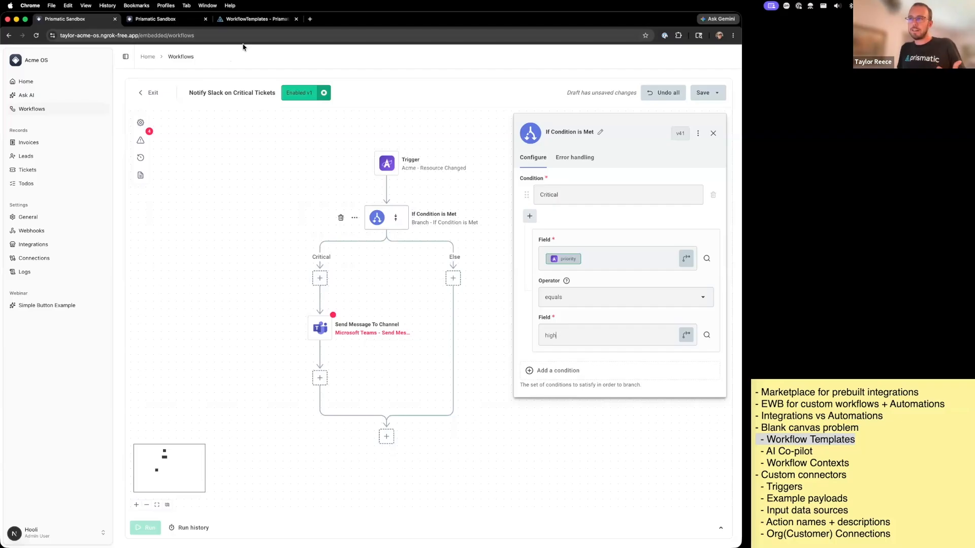
# - Set customer Hooli's embedded workflow builder access to "Workflow builder with copilot" in Prismatic and save
pyautogui.click(248, 20)
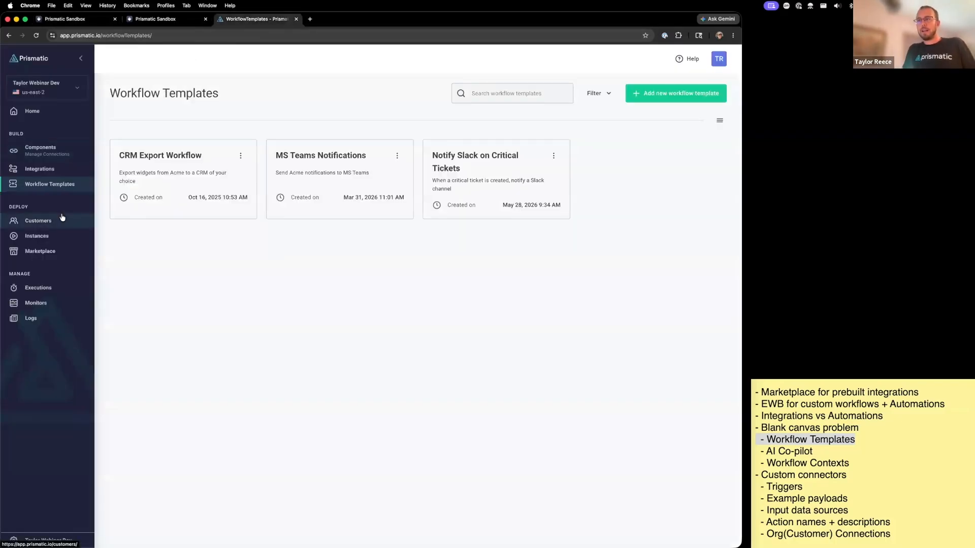
pyautogui.click(62, 219)
pyautogui.click(187, 181)
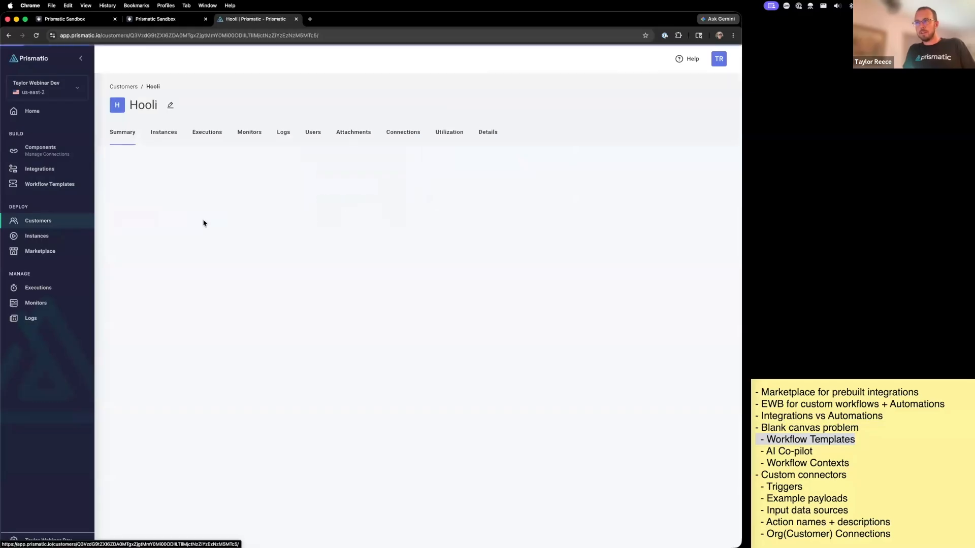
pyautogui.click(486, 133)
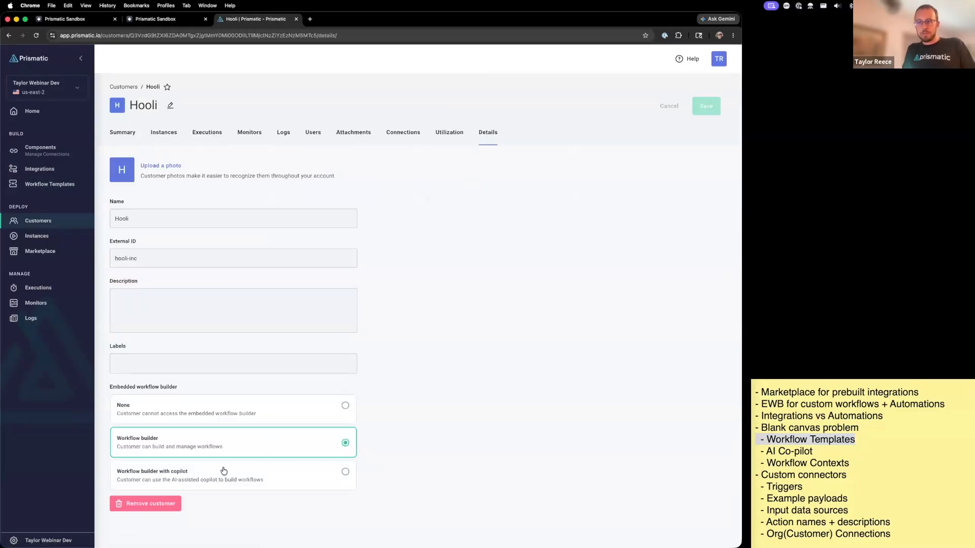
pyautogui.click(197, 482)
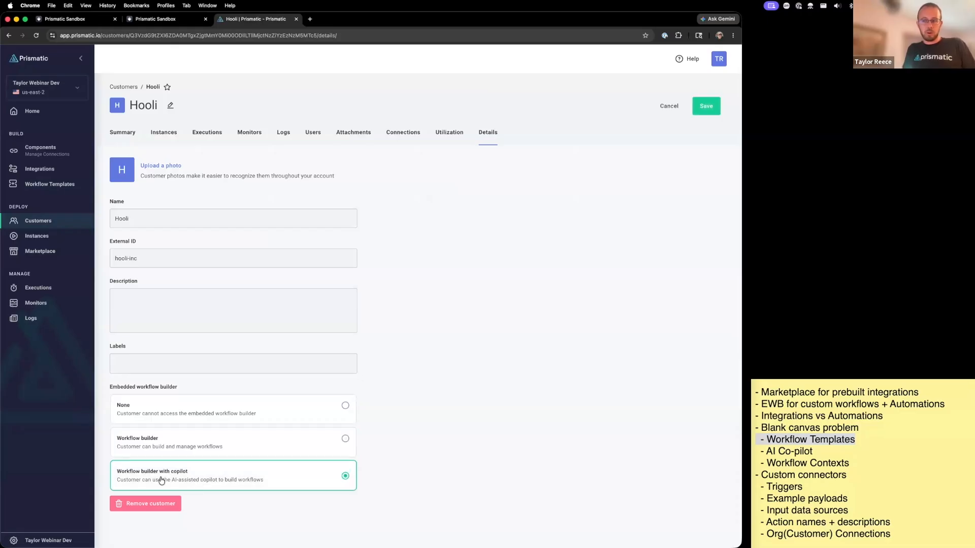
pyautogui.click(706, 107)
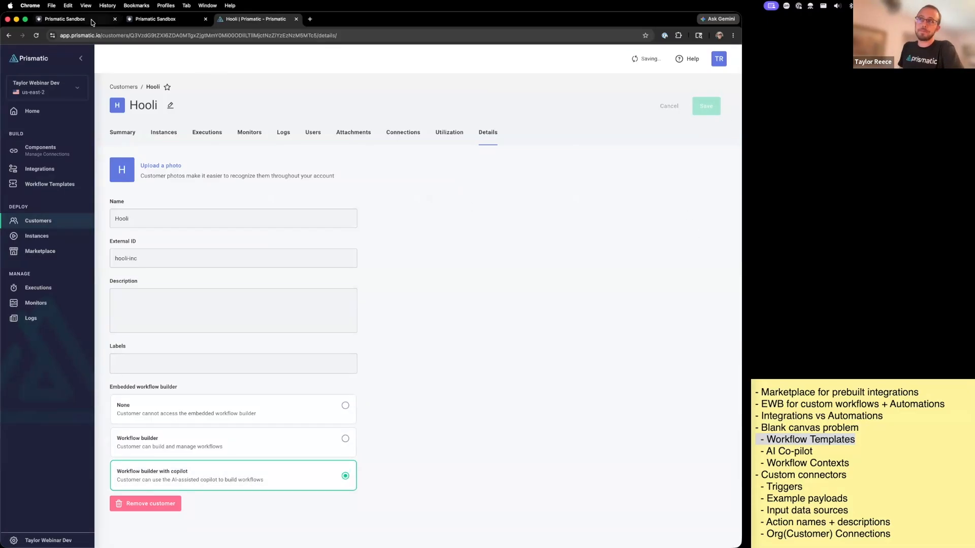
# - Return to the Notify Slack on Critical Tickets workflow and save its changes as a draft
pyautogui.click(95, 20)
pyautogui.click(149, 92)
pyautogui.click(397, 93)
pyautogui.click(699, 96)
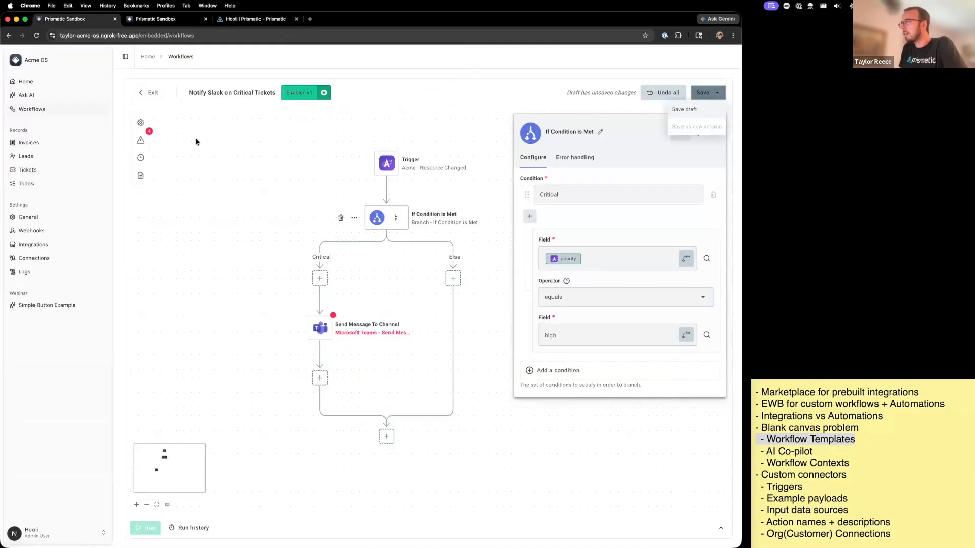
pyautogui.click(697, 118)
pyautogui.click(505, 346)
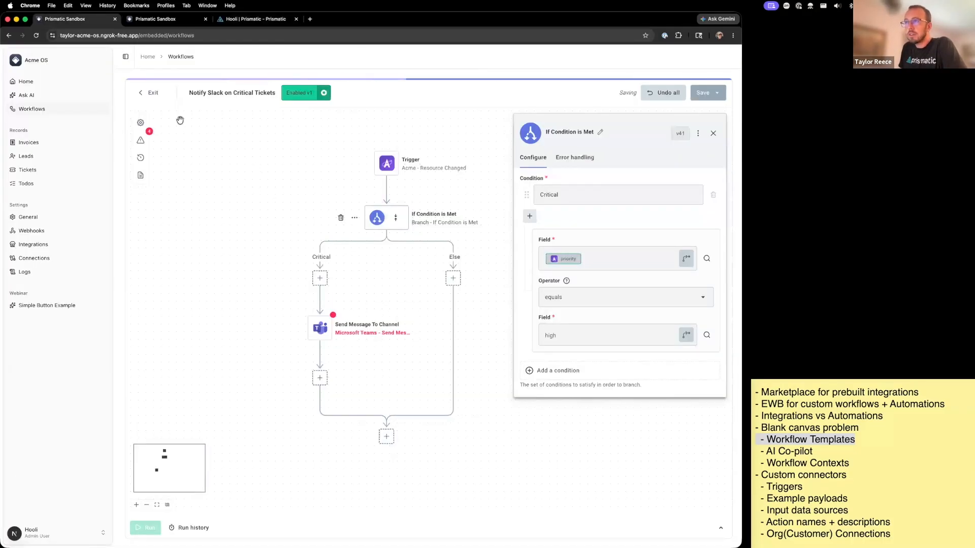
# - Exit the workflow editor and delete the Notify Slack on Critical Tickets workflow
pyautogui.click(151, 97)
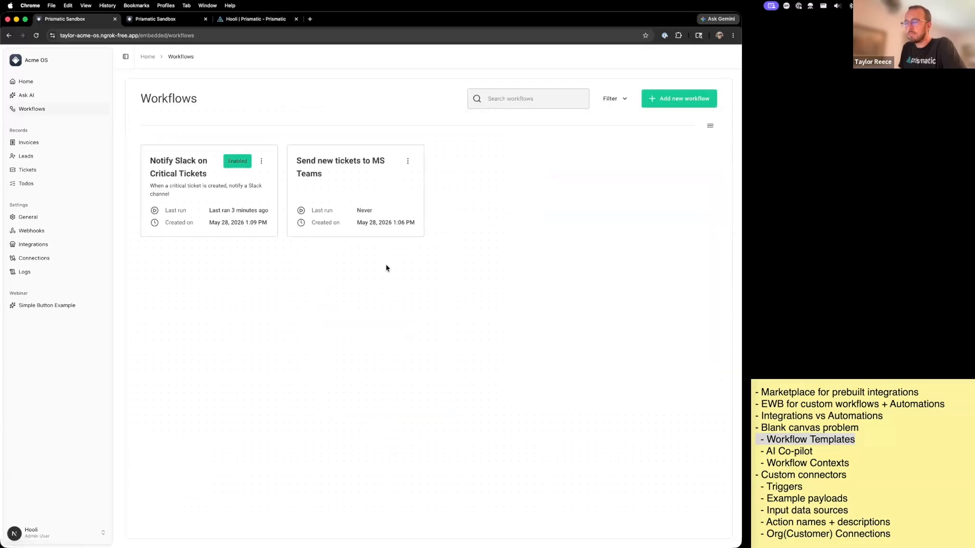
pyautogui.click(261, 161)
pyautogui.click(258, 207)
pyautogui.write('Delete')
pyautogui.press('Return')
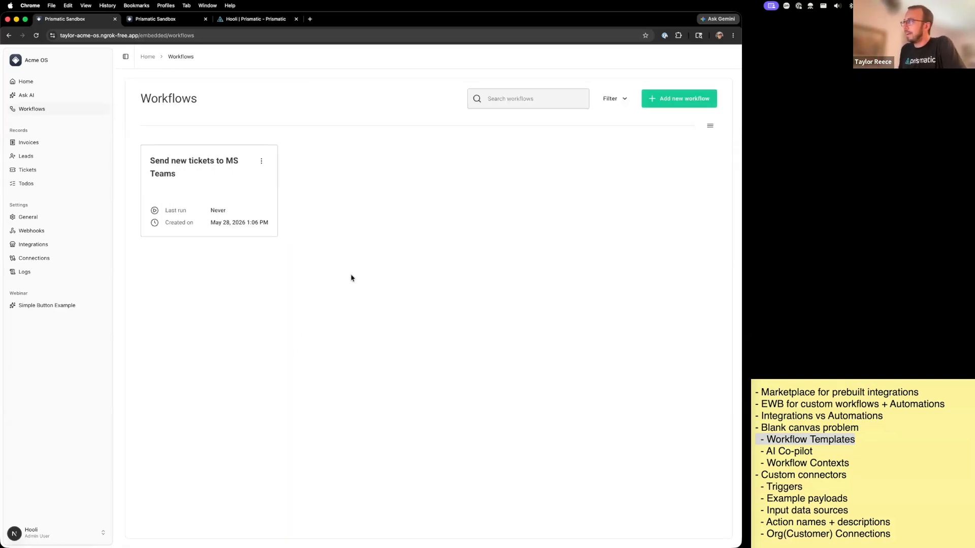
pyautogui.click(684, 103)
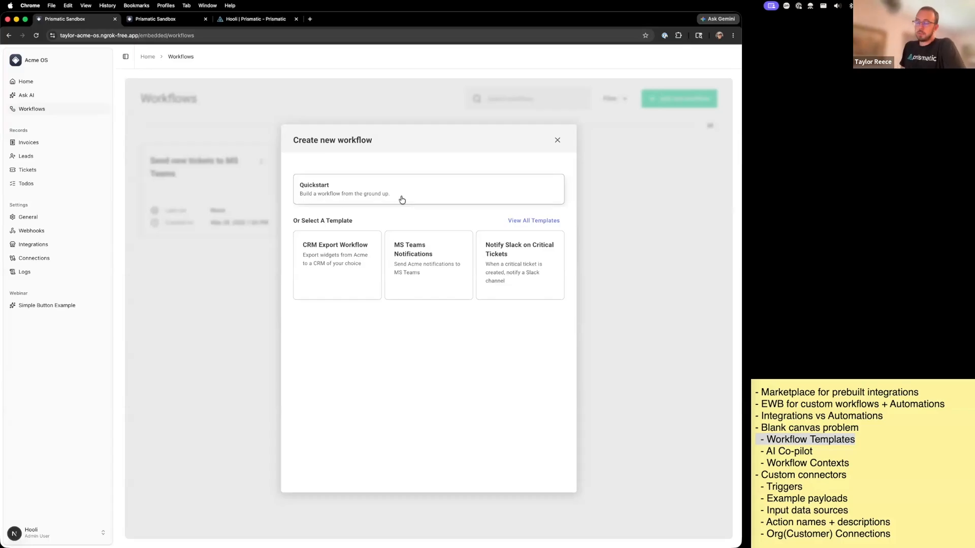
pyautogui.click(407, 240)
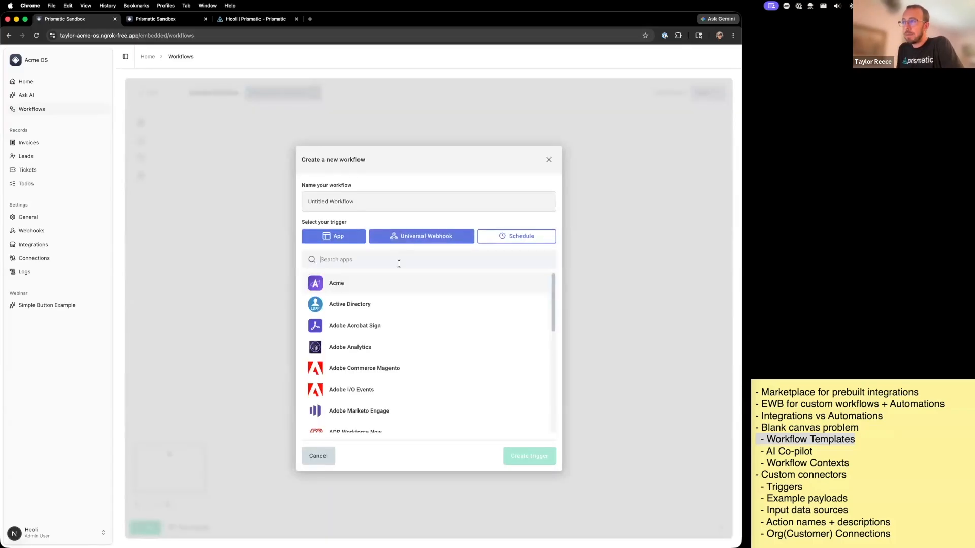
pyautogui.press('super+r')
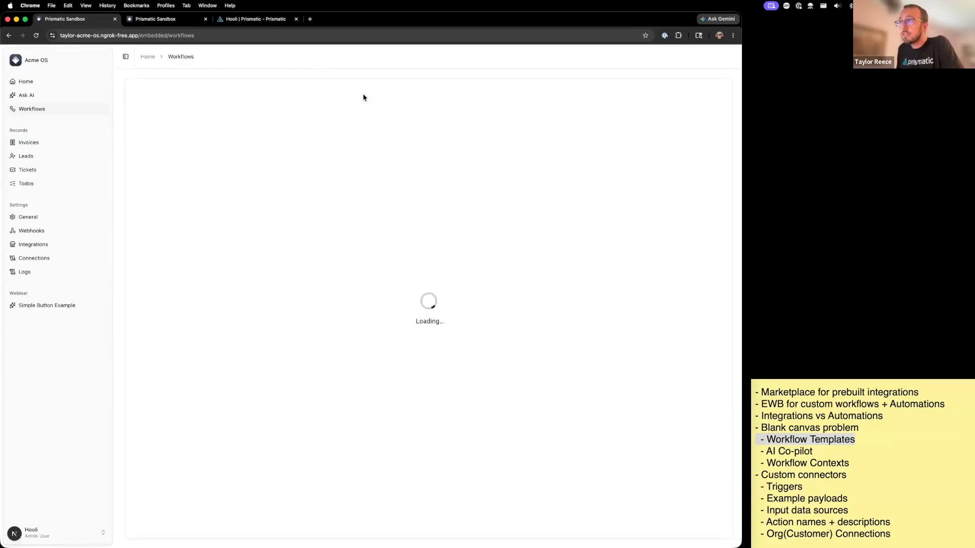
# - Check Hooli's embedded workflow builder access in Prismatic and start a new Quickstart workflow in Acme OS
pyautogui.click(679, 100)
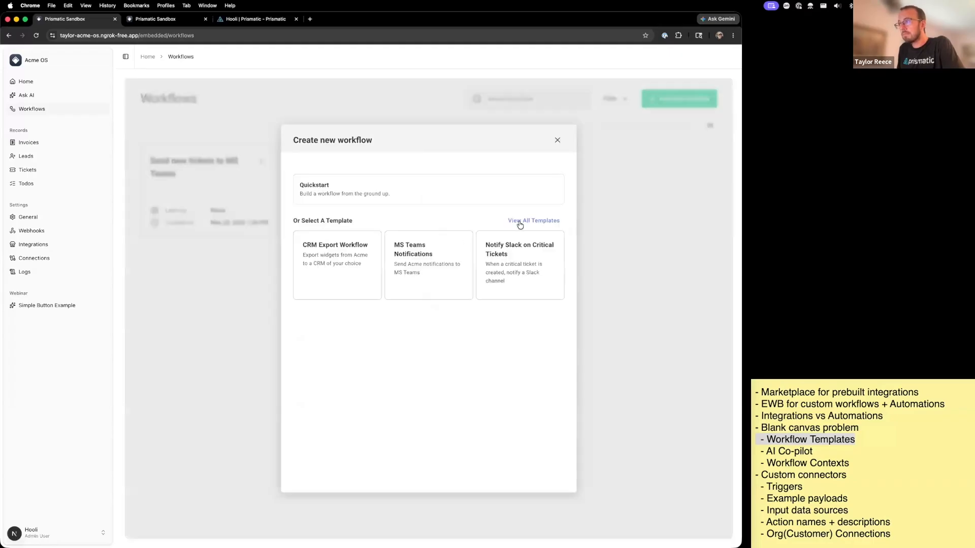
pyautogui.click(238, 19)
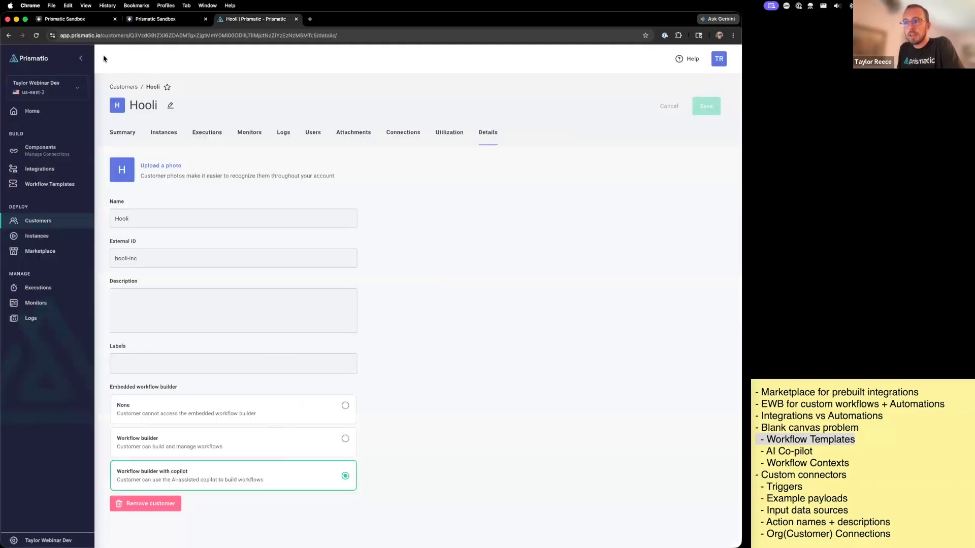
pyautogui.click(87, 20)
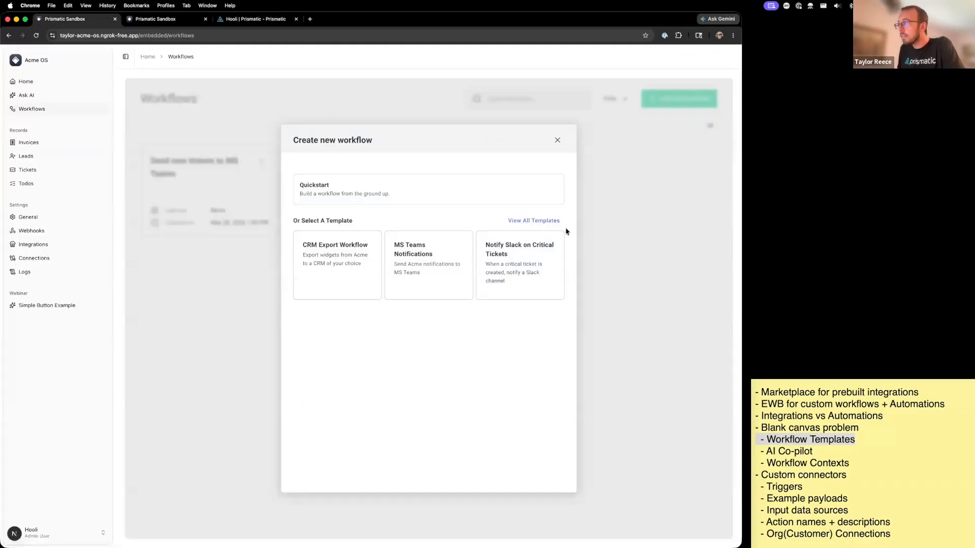
pyautogui.click(502, 245)
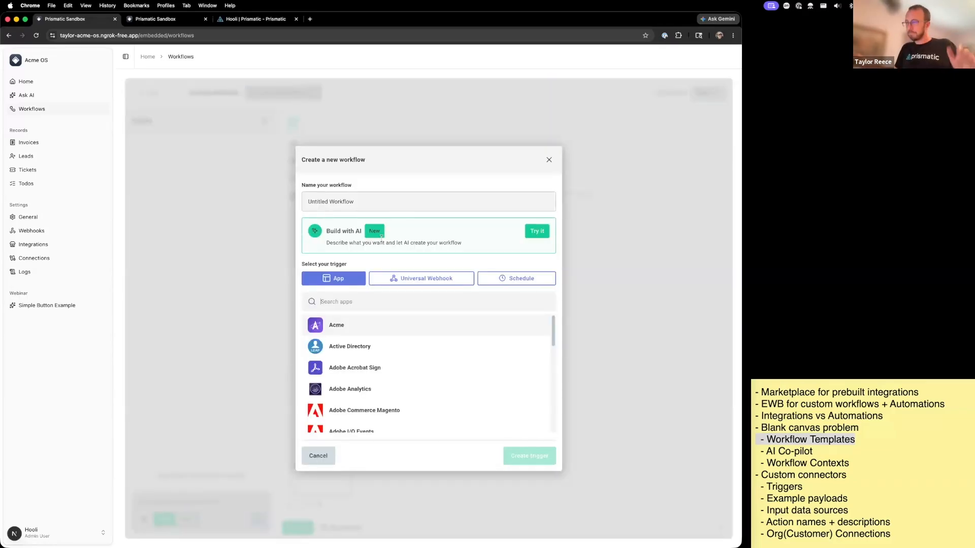
# - Name the new workflow "Send important tickets to" followed by the assignee's first name
pyautogui.moveTo(209, 212); pyautogui.dragTo(350, 223)
pyautogui.click(305, 198)
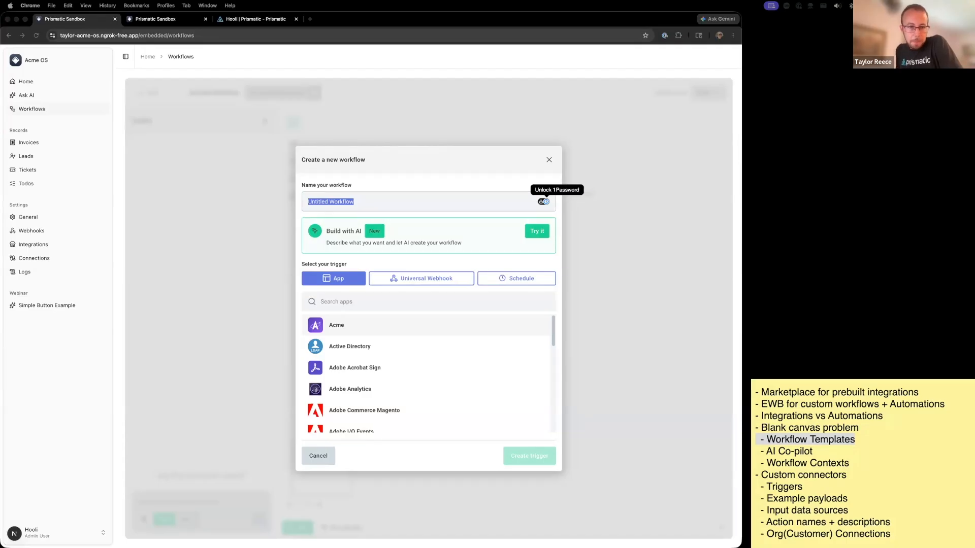
pyautogui.click(386, 200)
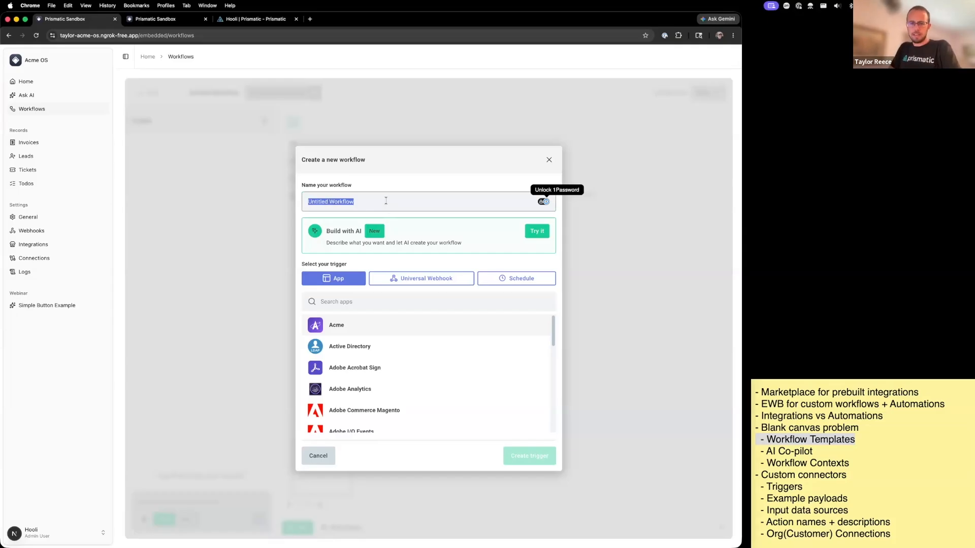
pyautogui.write('Send important tickets to Richard')
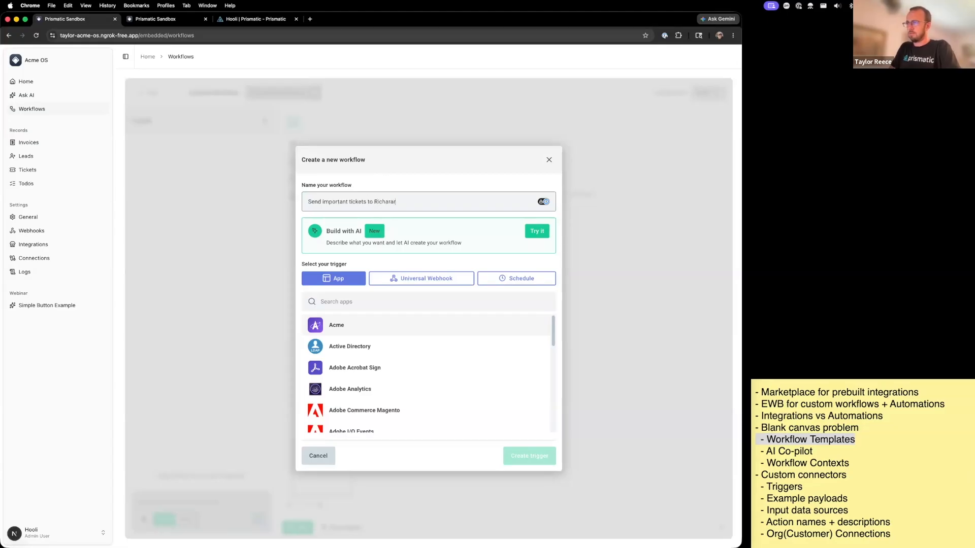
pyautogui.hotkey('alt', 'BackSpace')
pyautogui.write('Richar')
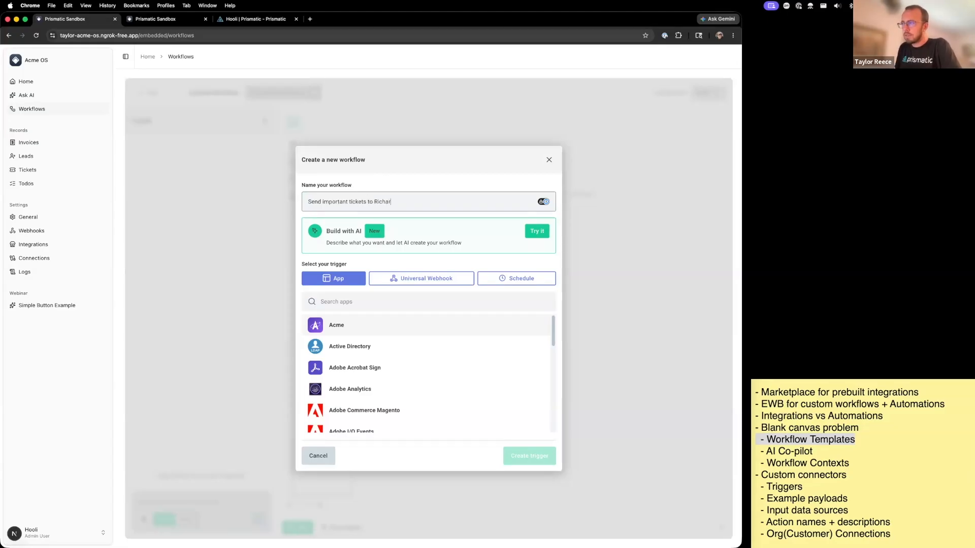
# - Choose to build with AI and begin the description with "Whenever a ticket is created in Acme, run this workflow."
pyautogui.click(530, 231)
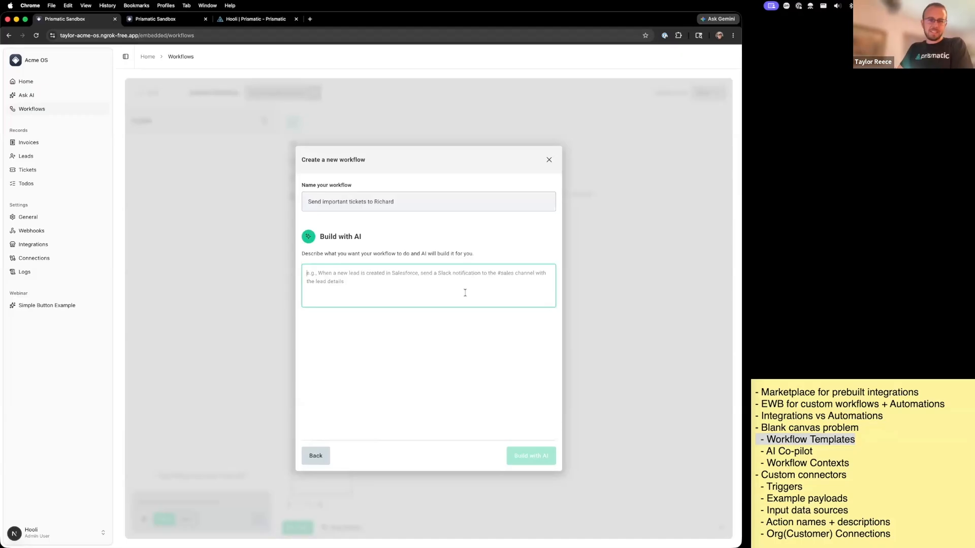
pyautogui.write('W')
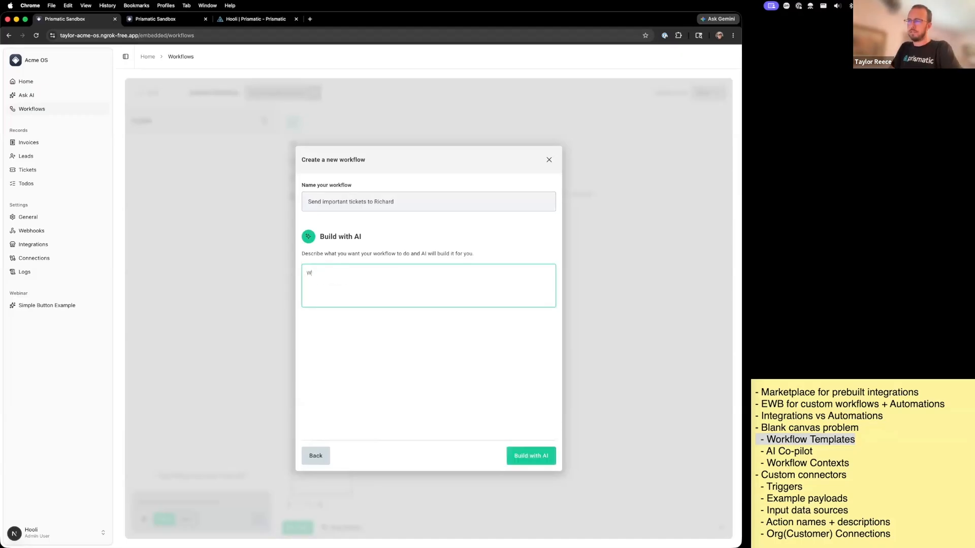
pyautogui.write('henever ')
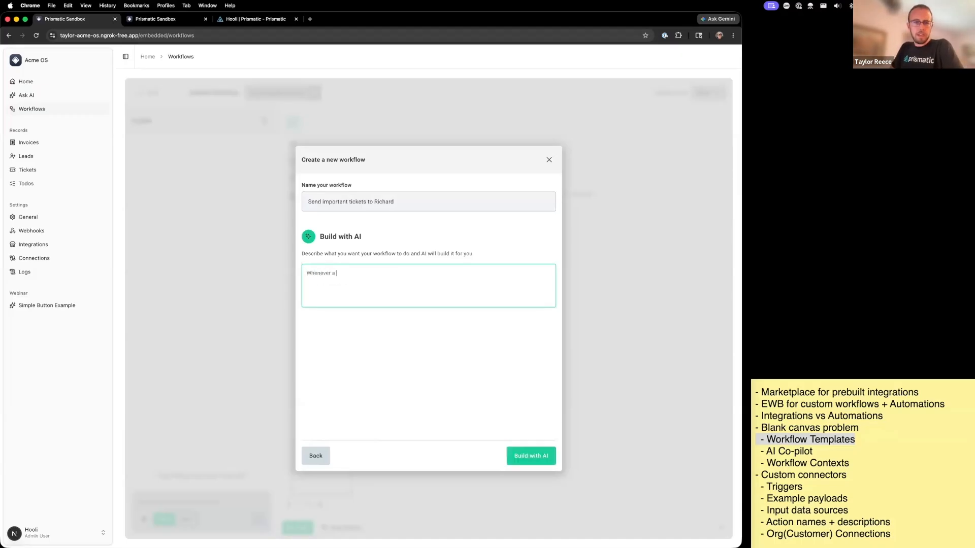
pyautogui.write('a ticket is c')
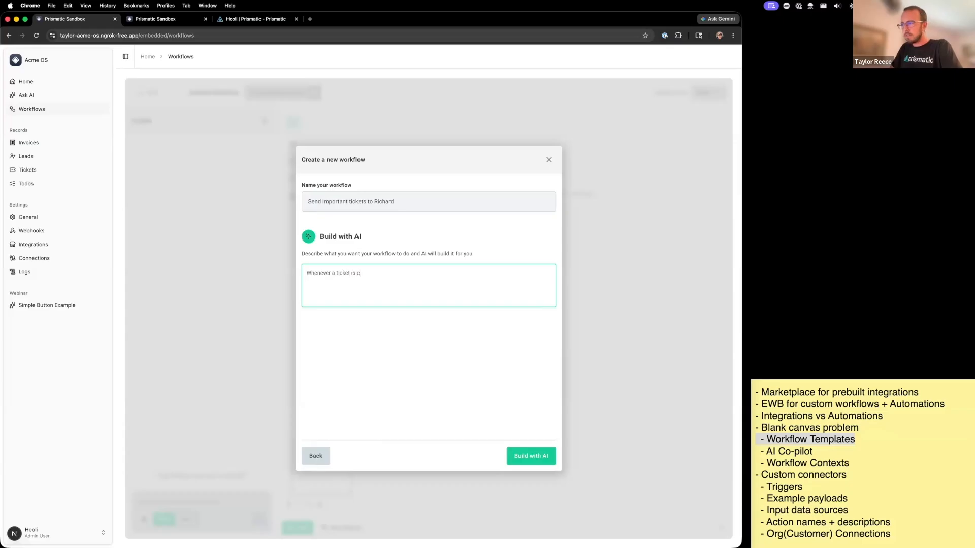
pyautogui.write('reated in Acme, ')
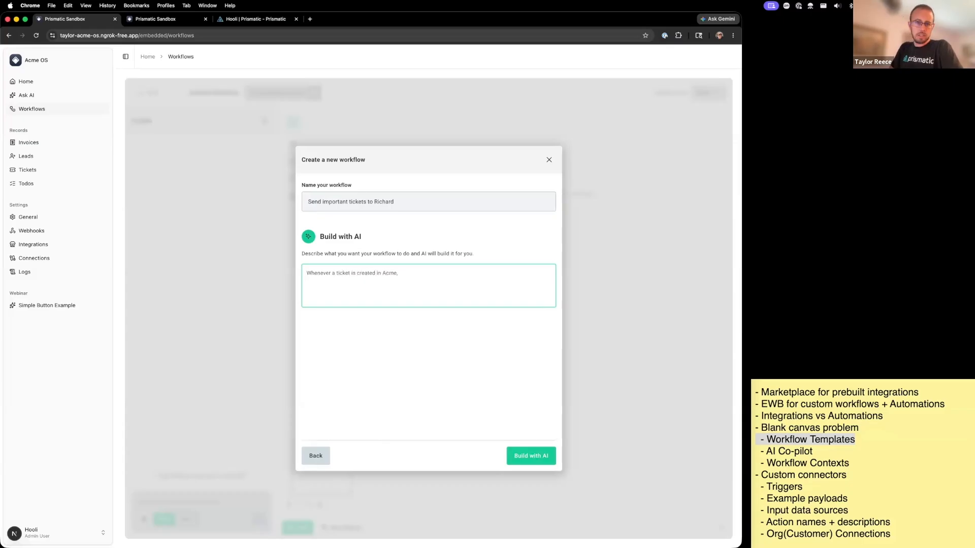
pyautogui.write('run this workflow. ')
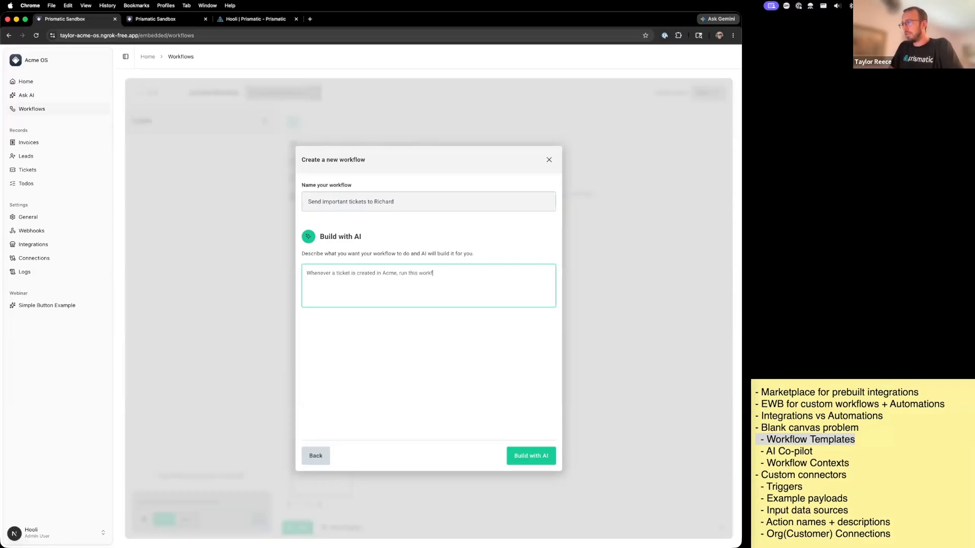
pyautogui.write('If the ticket')
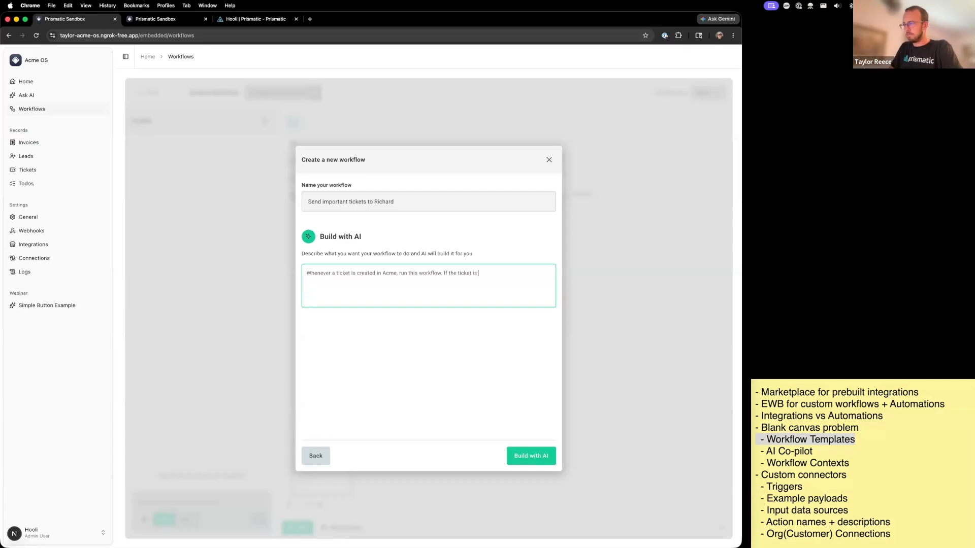
pyautogui.write(' has a priority of ')
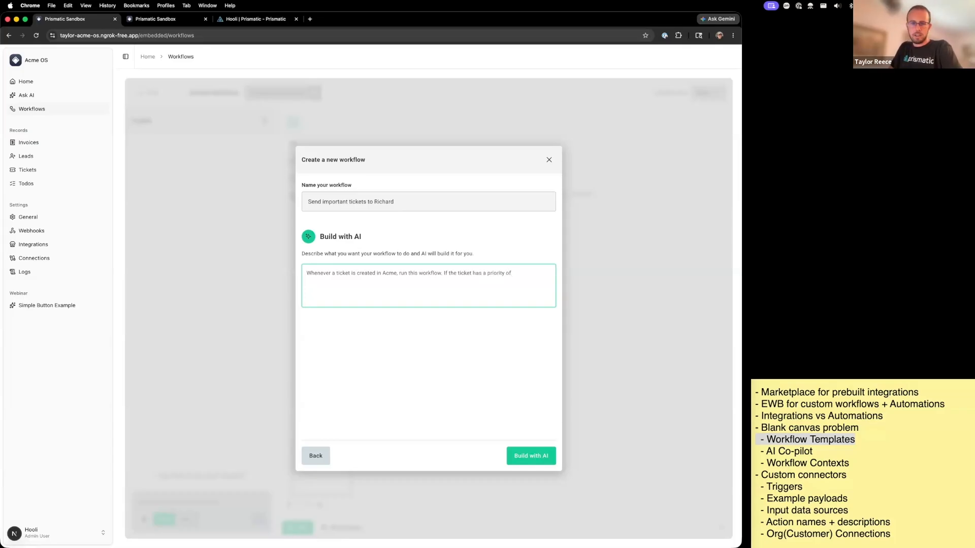
pyautogui.write('high or critic')
# - Add "If the ticket has a priority of high or critical and the ticket has no assignee, assign the ticket to" the assignee's full name and build
pyautogui.write('ritic')
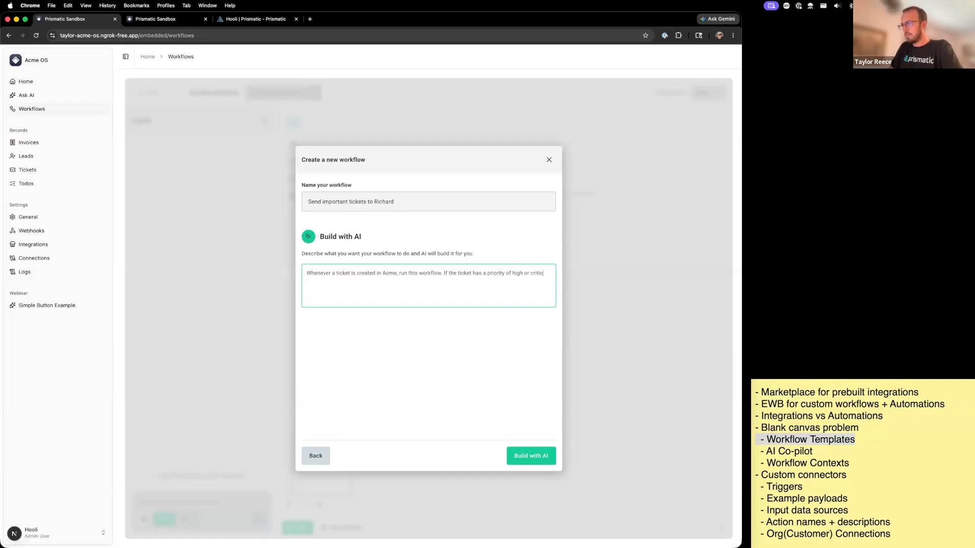
pyautogui.write('al and the ticket has no assignee ')
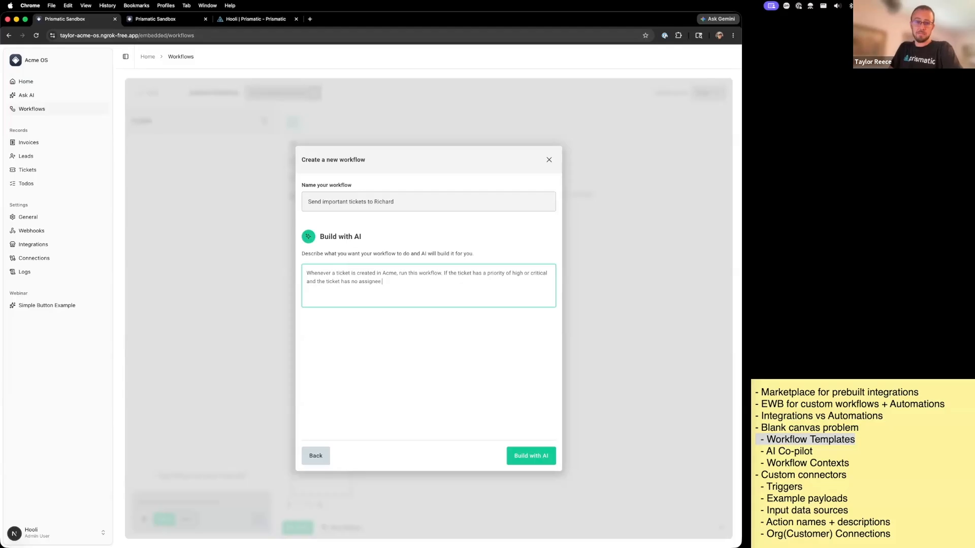
pyautogui.write(' assign')
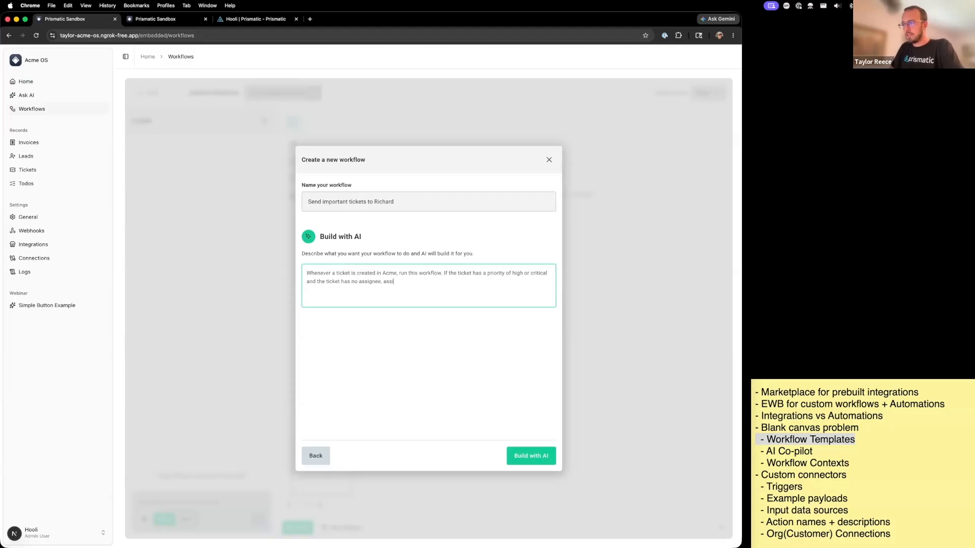
pyautogui.write(' the ticket to "Richard')
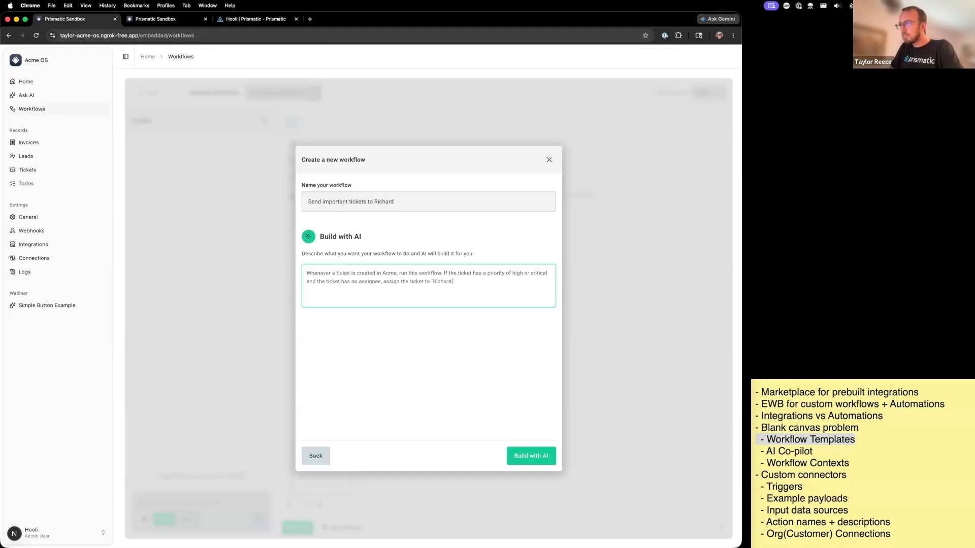
pyautogui.write(' Hendricks"')
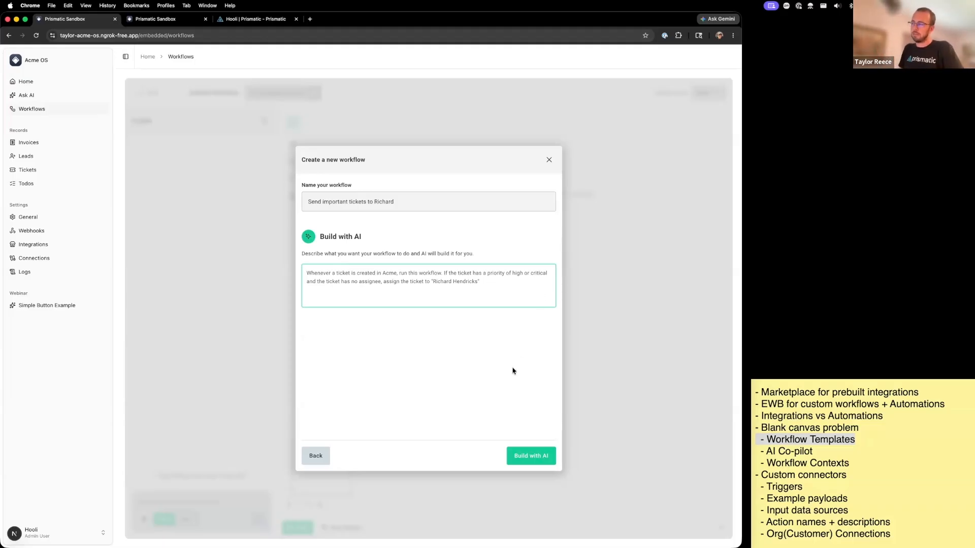
pyautogui.click(525, 456)
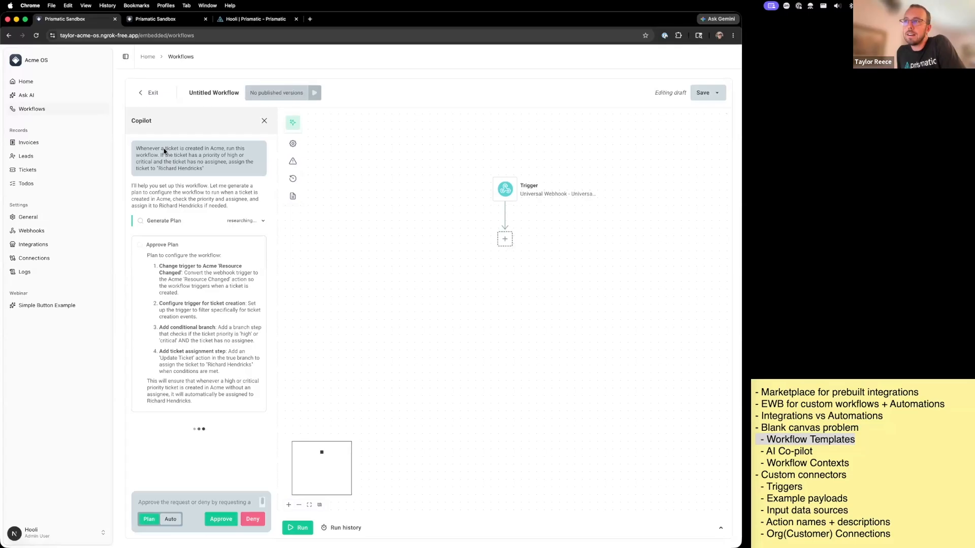
# - Review the prompt in Copilot and approve its plan for configuring the workflow
pyautogui.moveTo(210, 175); pyautogui.dragTo(111, 147)
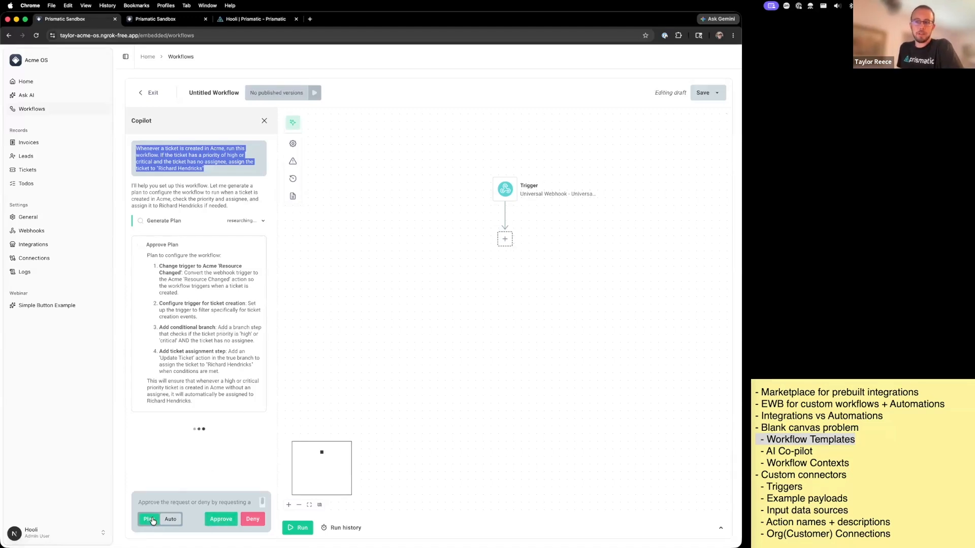
pyautogui.click(219, 523)
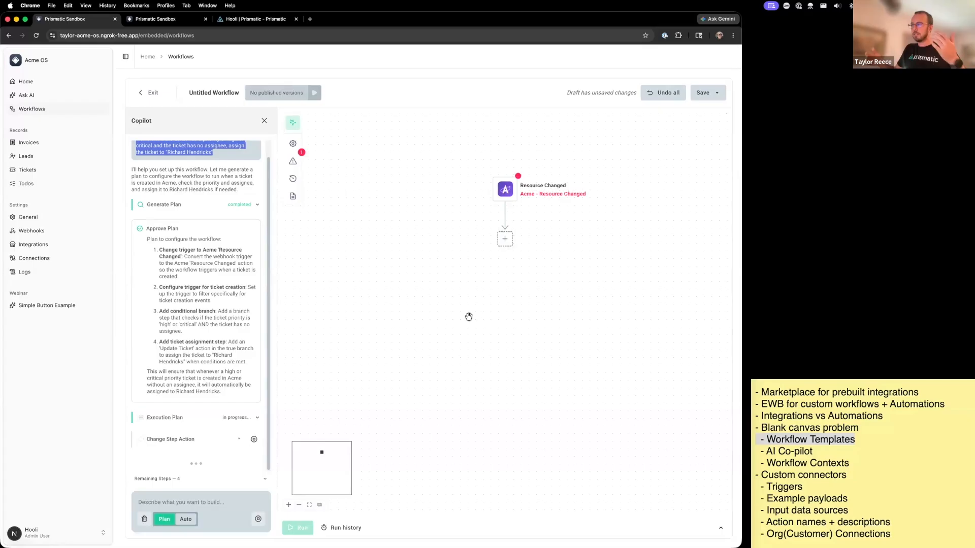
# - Examine the conditions of the "Check ticket priority and assignee" branch while Copilot configures it, and close its configuration
pyautogui.click(510, 199)
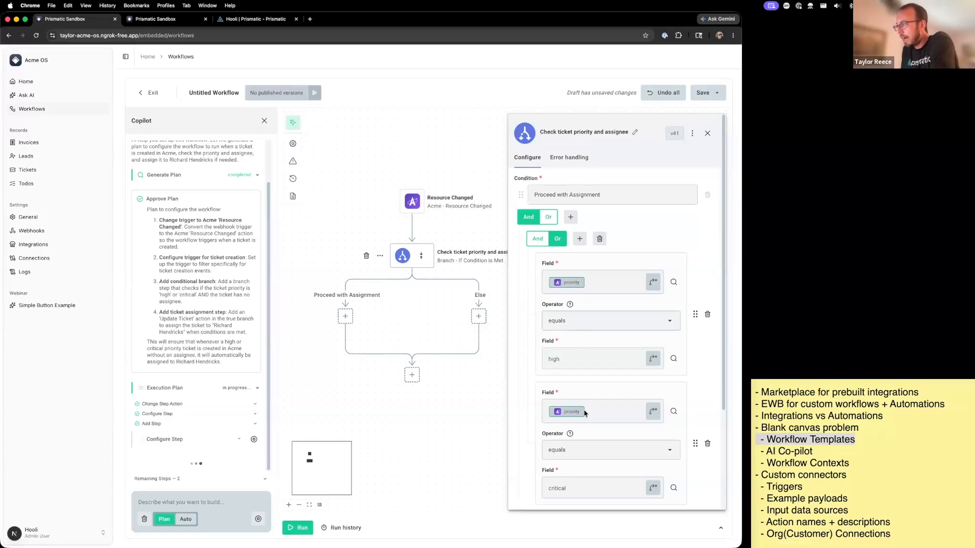
pyautogui.scroll(-2, 602, 279)
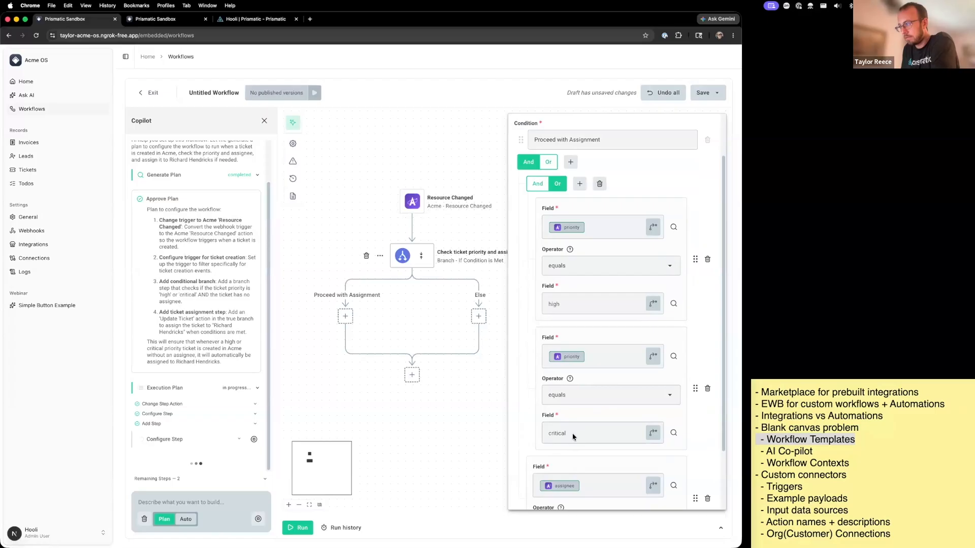
pyautogui.scroll(-3, 545, 330)
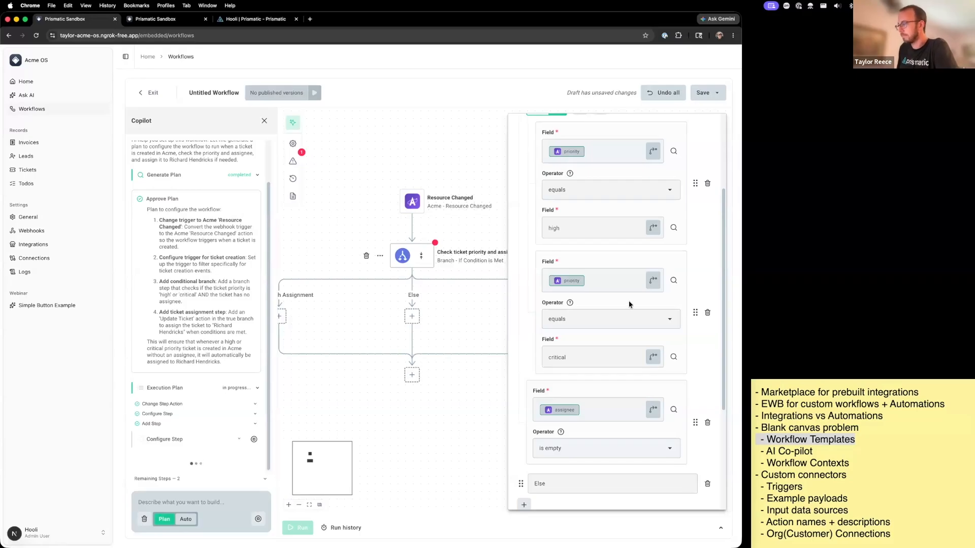
pyautogui.scroll(-3, 631, 304)
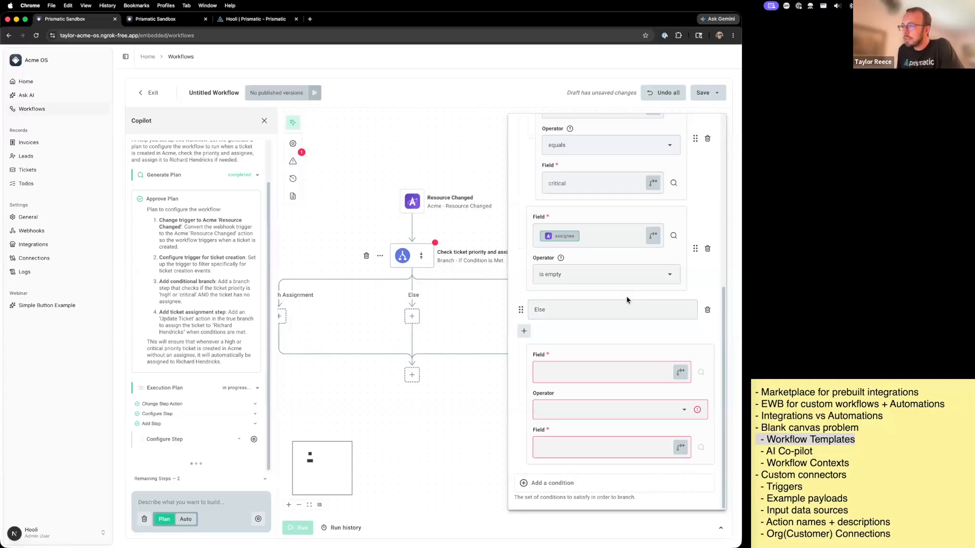
pyautogui.scroll(1, 485, 158)
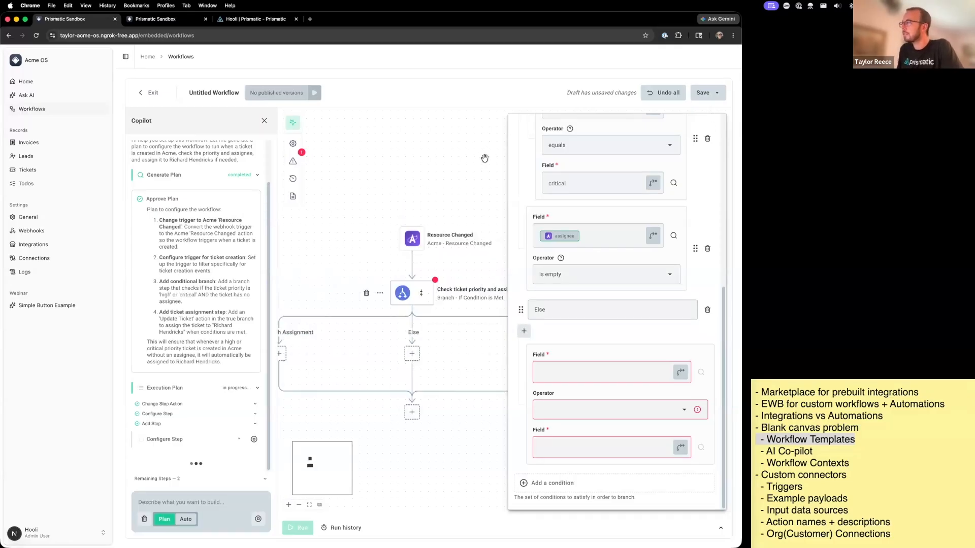
pyautogui.hscroll(-2, 457, 162)
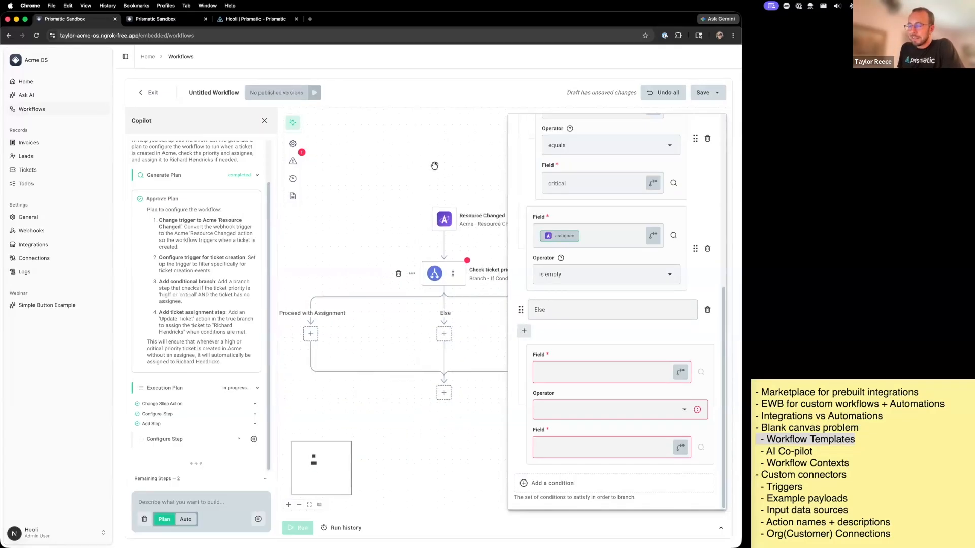
pyautogui.moveTo(389, 198); pyautogui.dragTo(397, 192)
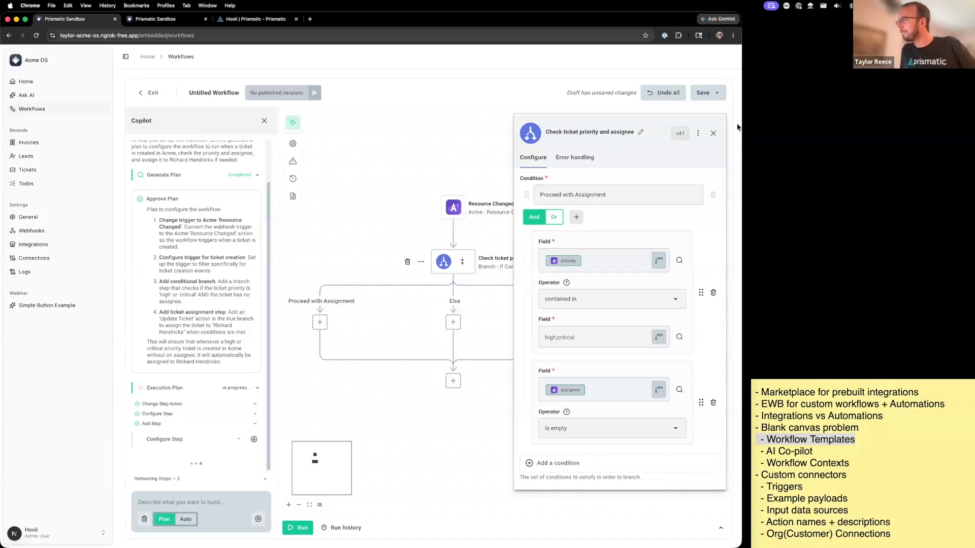
pyautogui.click(713, 133)
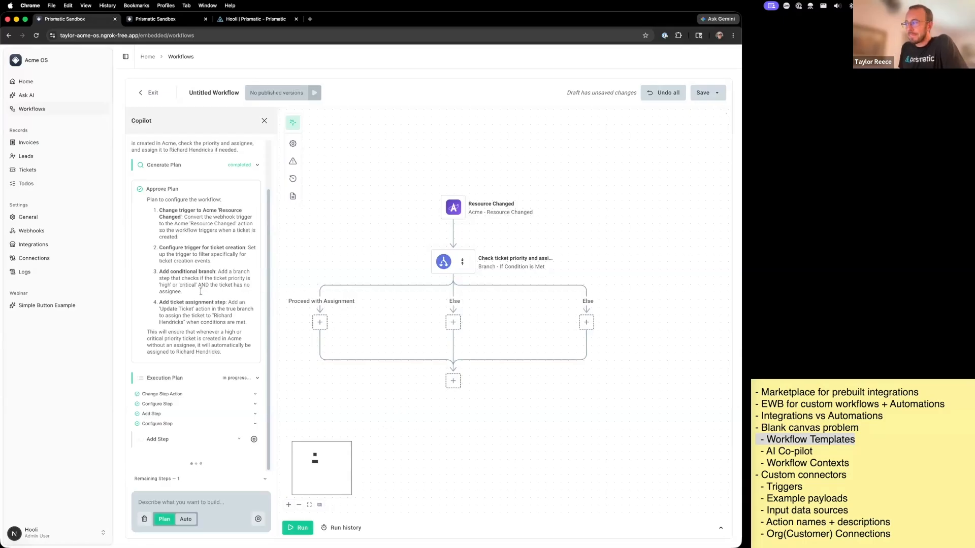
# - Switch to the Stickies notes and highlight the "AI Co-pilot" agenda line
pyautogui.click(849, 466)
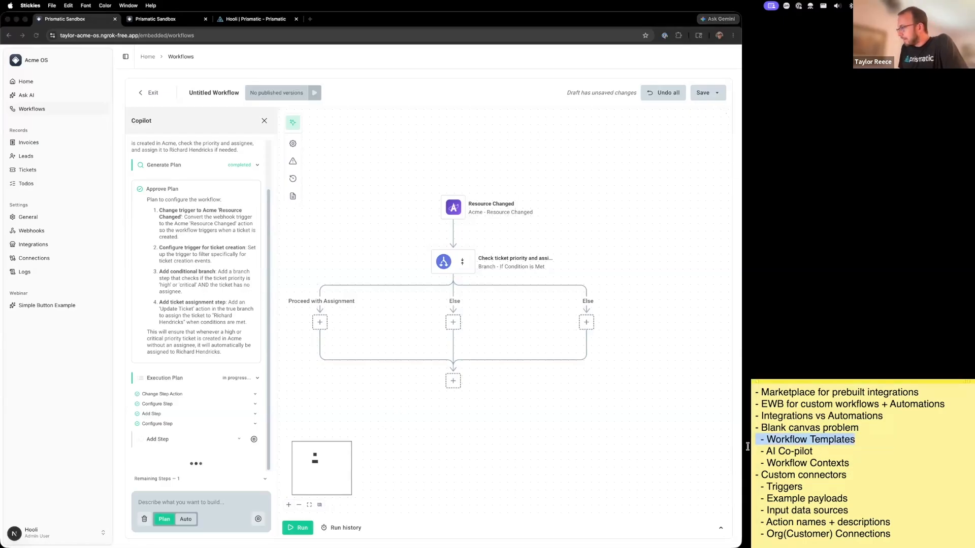
pyautogui.moveTo(756, 451); pyautogui.dragTo(813, 451)
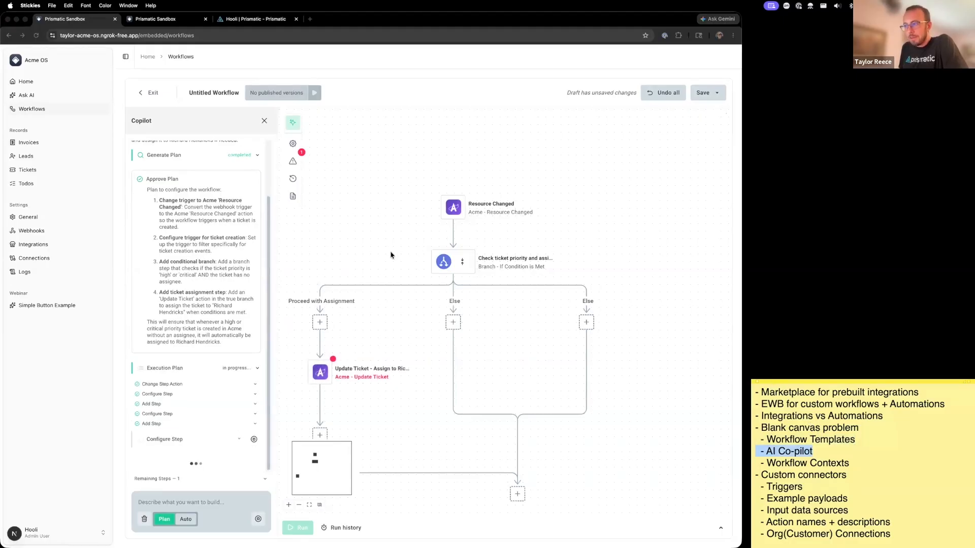
# - Open the Update Ticket step's configuration and accept Copilot's reference for its Ticket input
pyautogui.moveTo(358, 270); pyautogui.dragTo(388, 205)
pyautogui.click(348, 318)
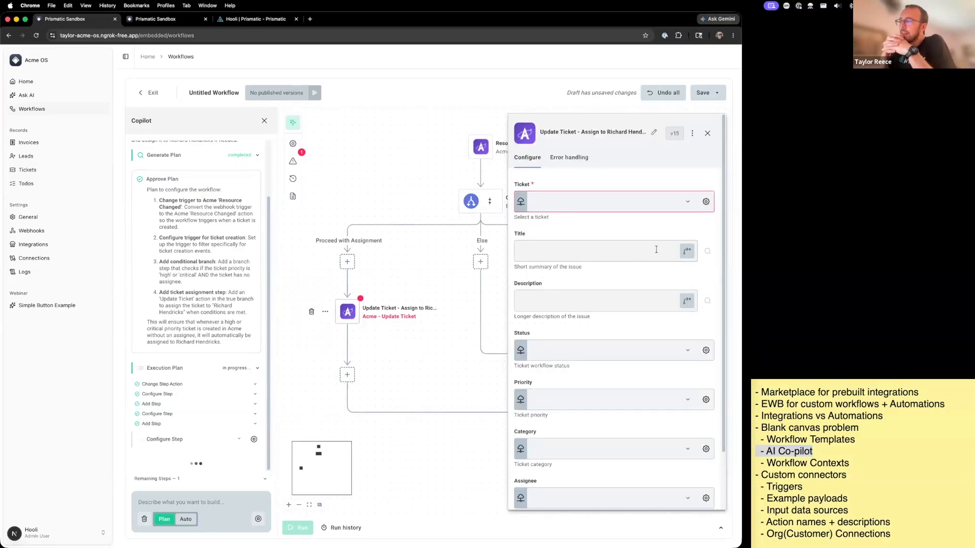
pyautogui.scroll(-2, 628, 273)
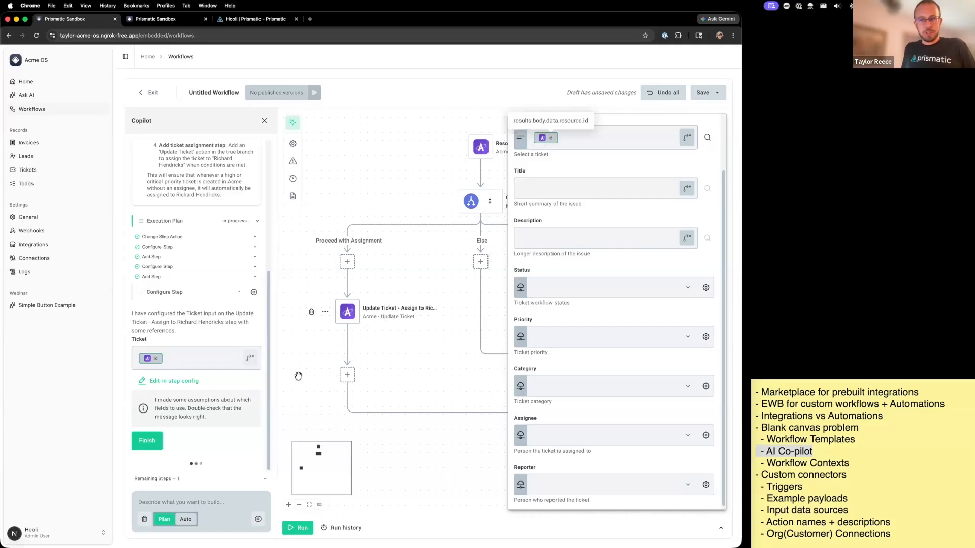
pyautogui.moveTo(223, 418); pyautogui.dragTo(192, 396)
pyautogui.click(191, 403)
pyautogui.click(147, 441)
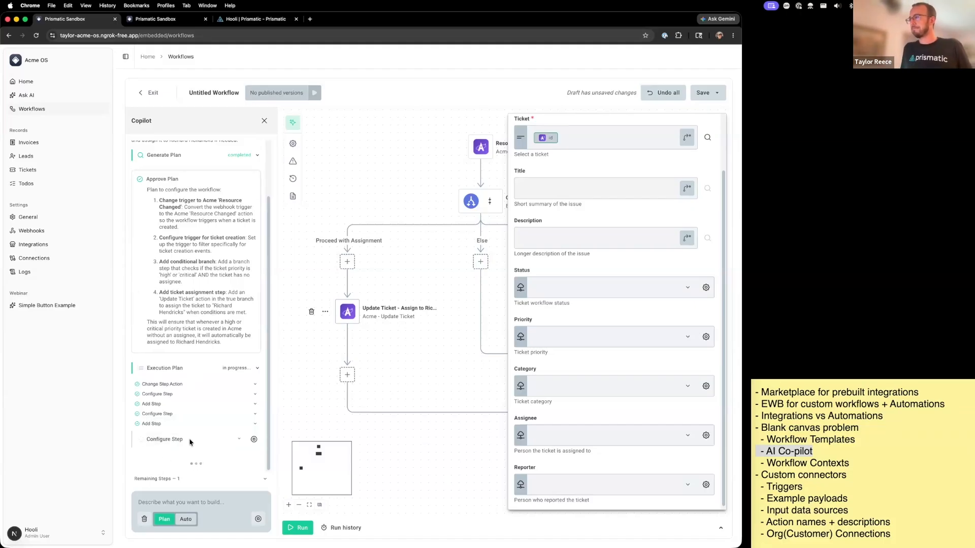
# - Review the branch conditions and the original prompt, and confirm the CEO as the Update Ticket step's assignee in Copilot
pyautogui.click(471, 201)
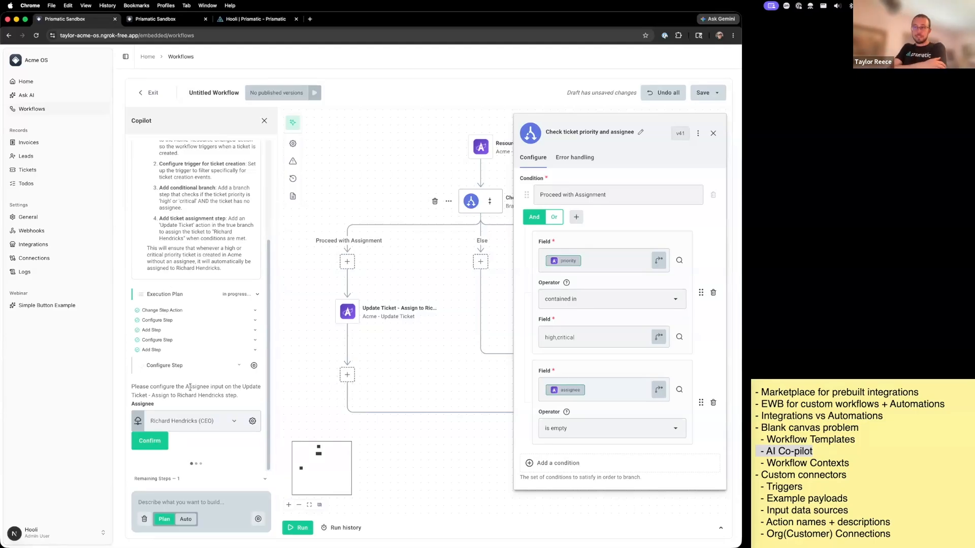
pyautogui.scroll(3, 190, 387)
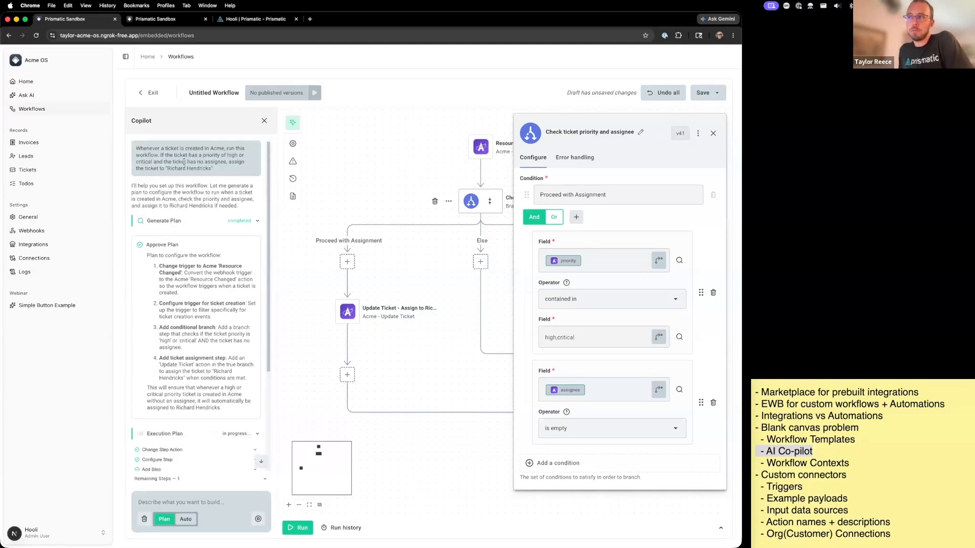
pyautogui.moveTo(167, 168); pyautogui.dragTo(212, 169)
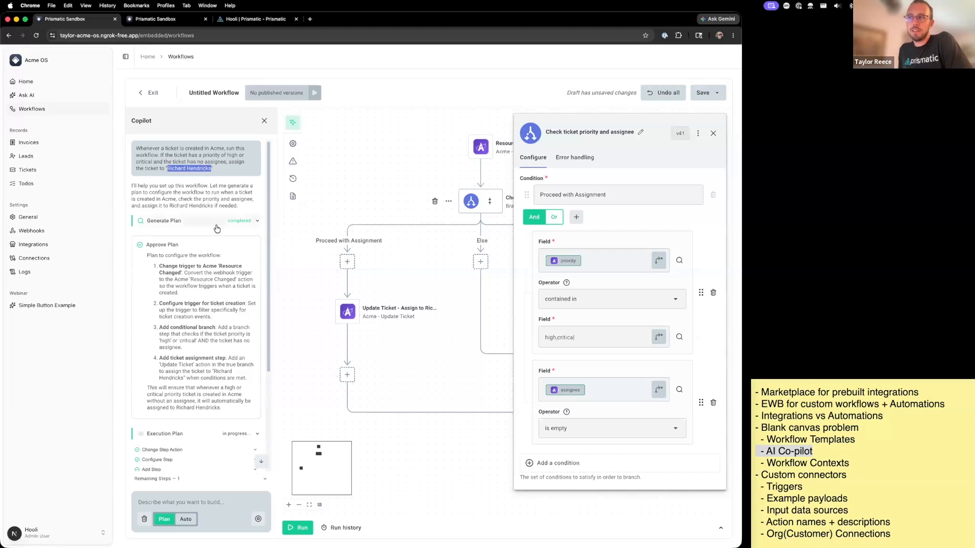
pyautogui.scroll(-3, 214, 248)
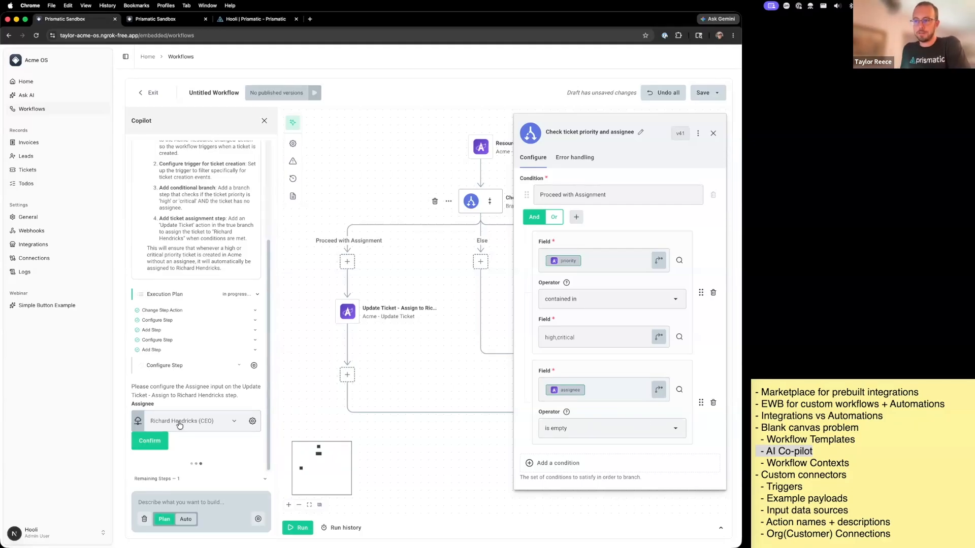
pyautogui.click(156, 443)
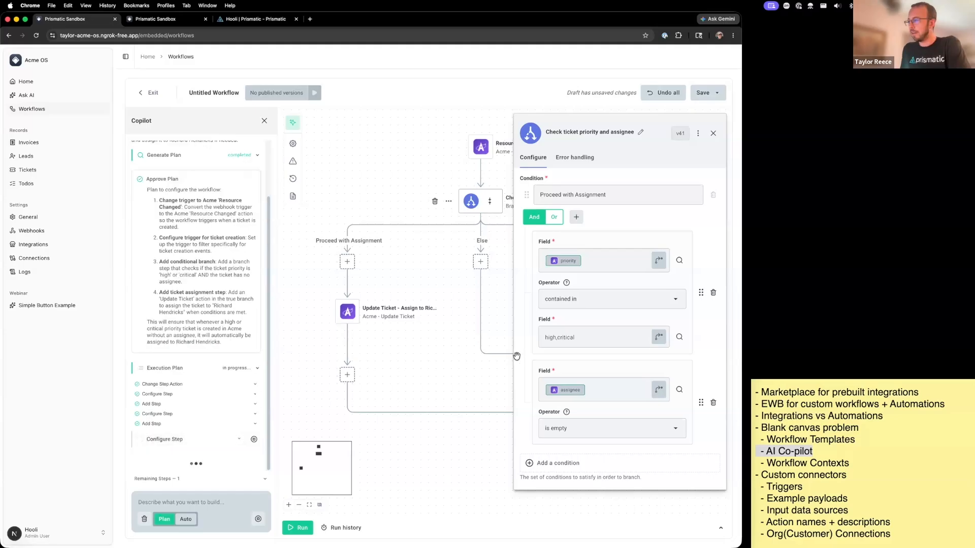
# - Inspect the Assignee input of the Update Ticket step and its available people
pyautogui.click(357, 319)
pyautogui.scroll(-2, 653, 334)
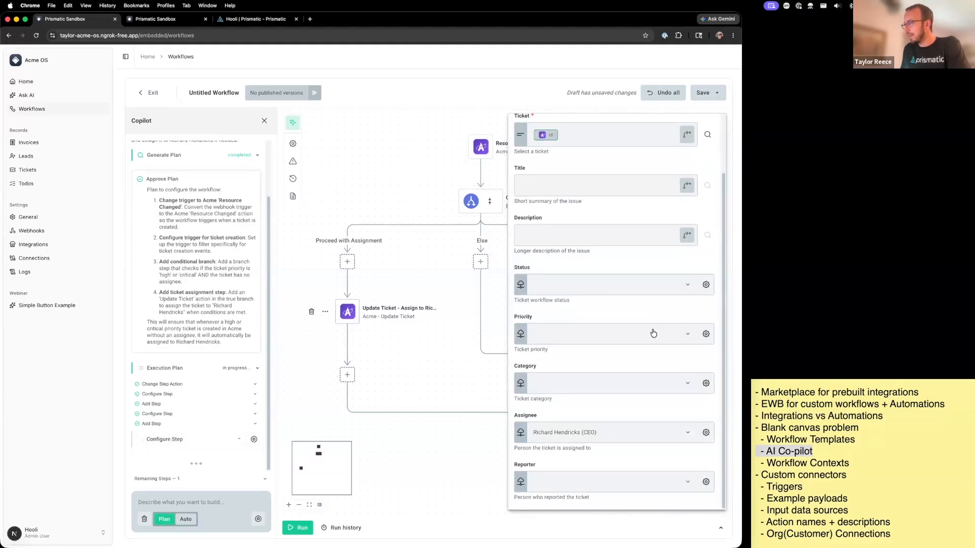
pyautogui.click(583, 437)
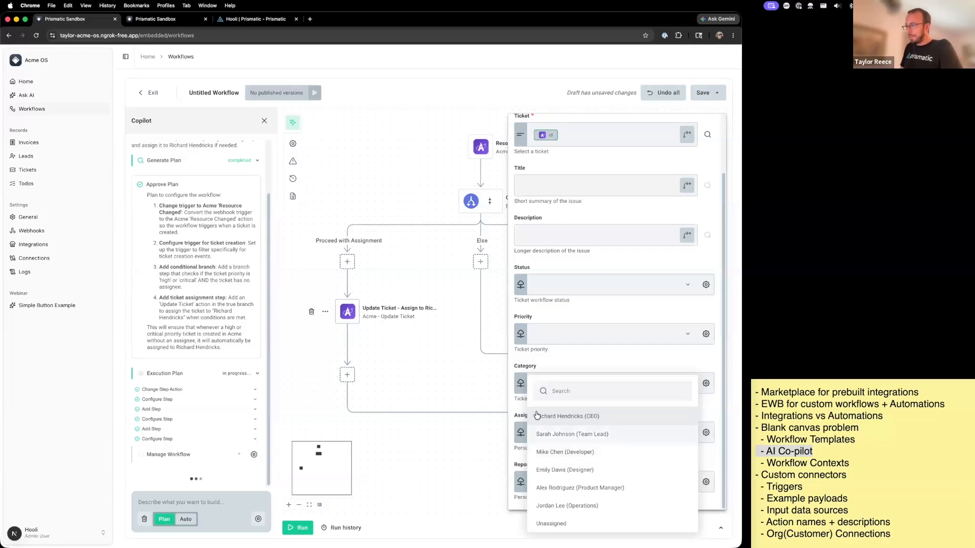
pyautogui.click(518, 412)
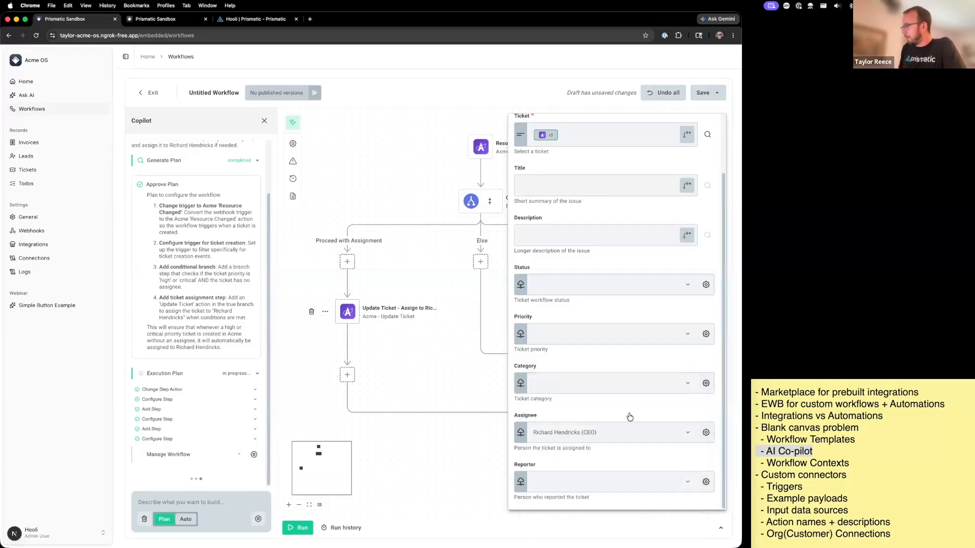
# - Highlight the "Custom connectors" agenda line in the Stickies notes
pyautogui.click(770, 476)
pyautogui.moveTo(762, 474); pyautogui.dragTo(863, 475)
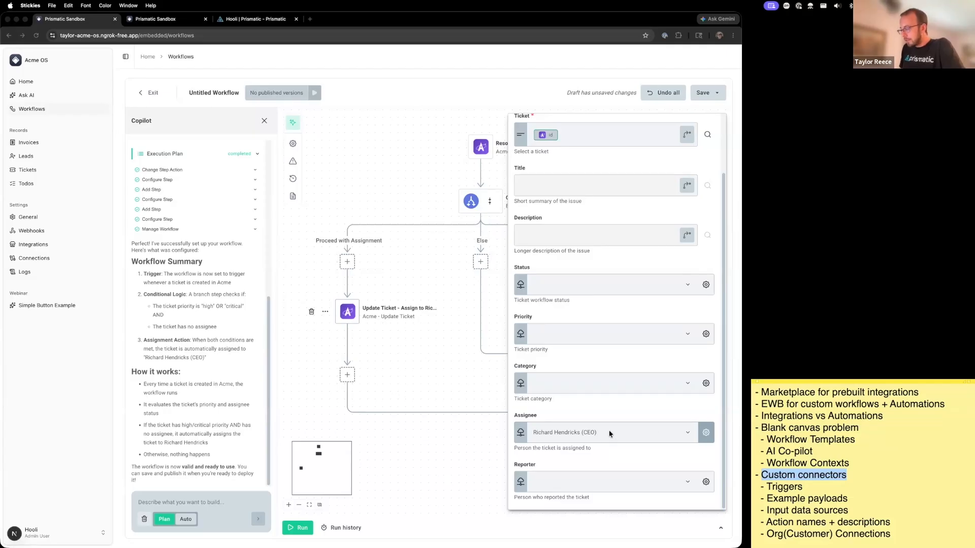
# - Choose the CEO from the assignee options of the Update Ticket step
pyautogui.click(589, 434)
pyautogui.click(587, 435)
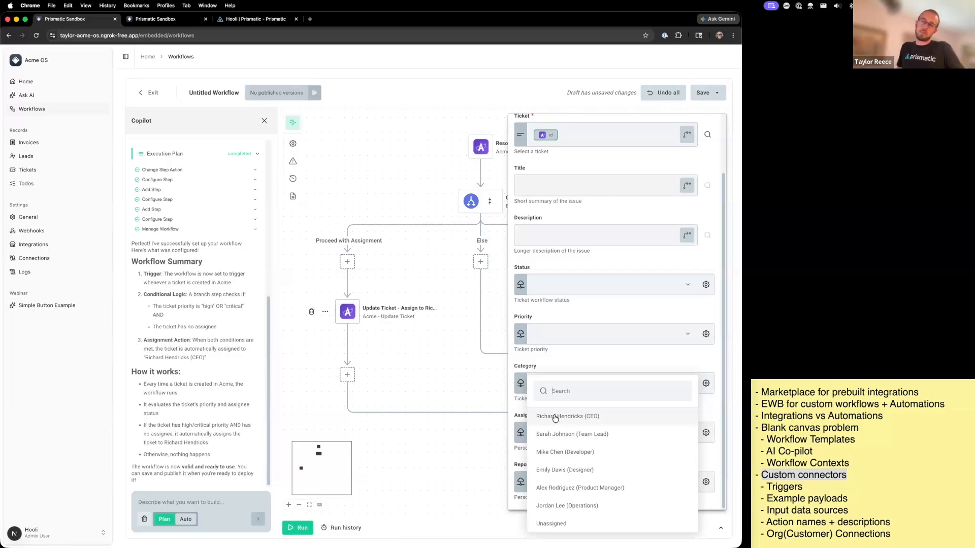
pyautogui.click(555, 416)
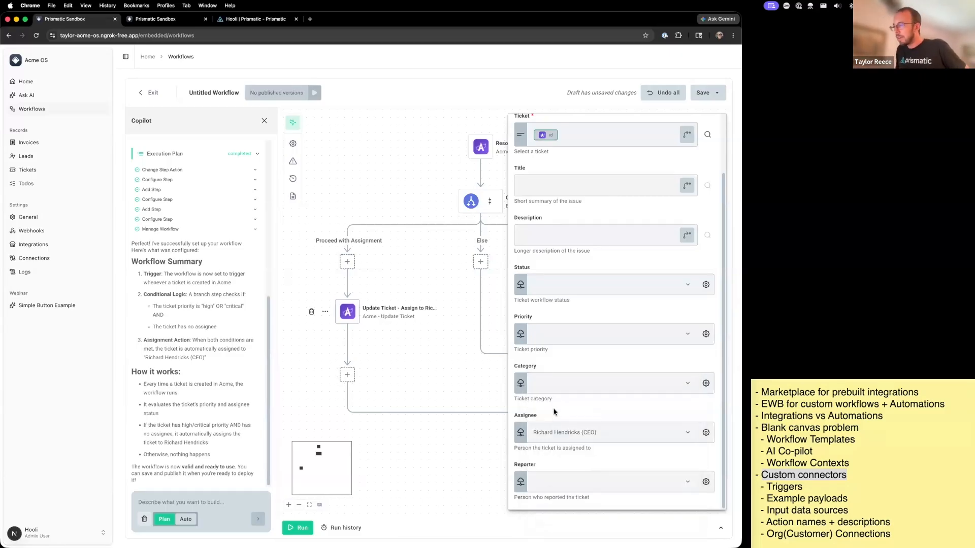
# - Save the workflow as a draft, overwriting the existing draft
pyautogui.click(720, 93)
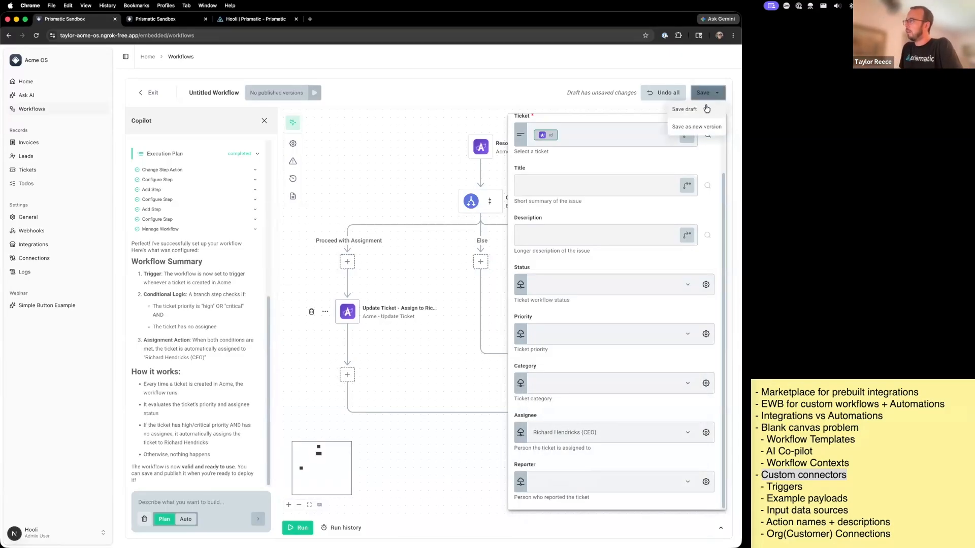
pyautogui.click(706, 108)
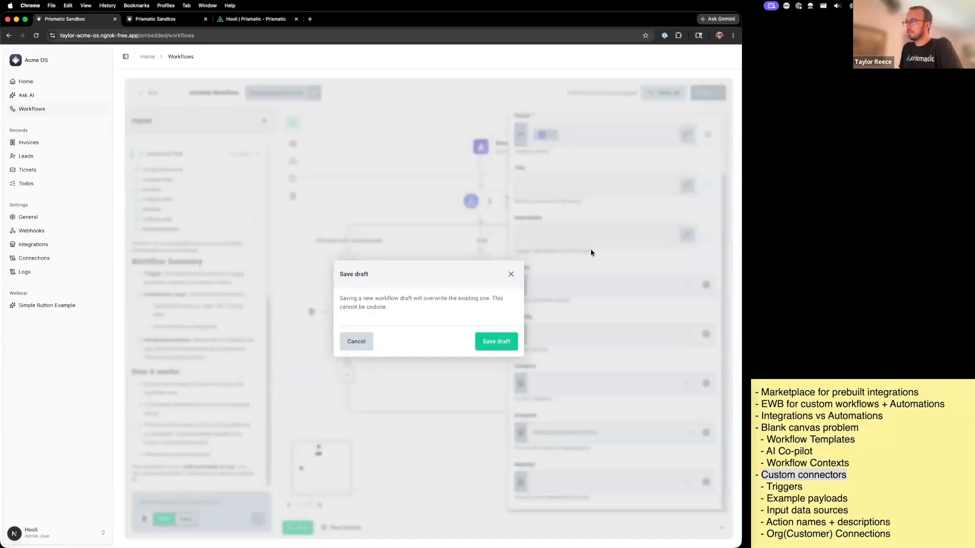
pyautogui.click(496, 342)
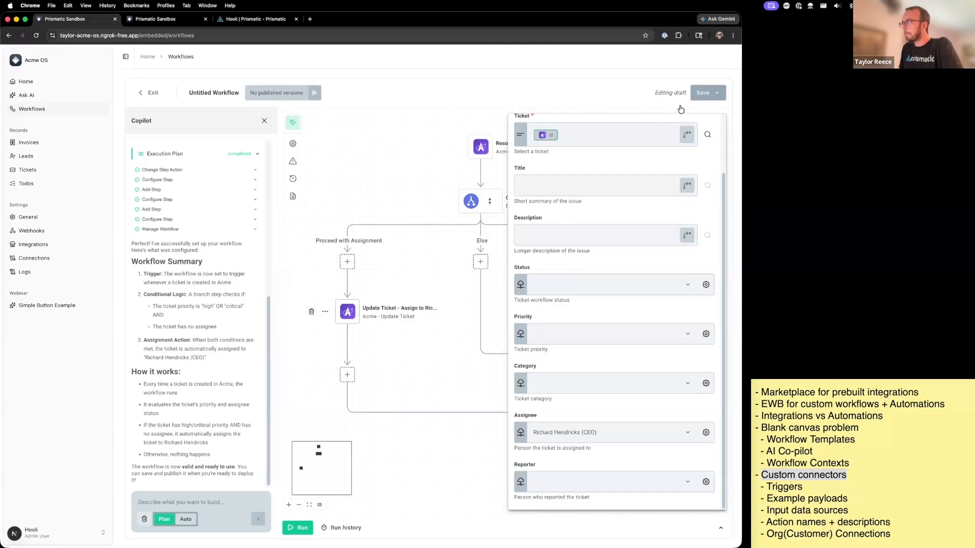
# - Try to save the workflow as a new, enabled version with the comment "First draft"
pyautogui.click(718, 93)
pyautogui.click(706, 127)
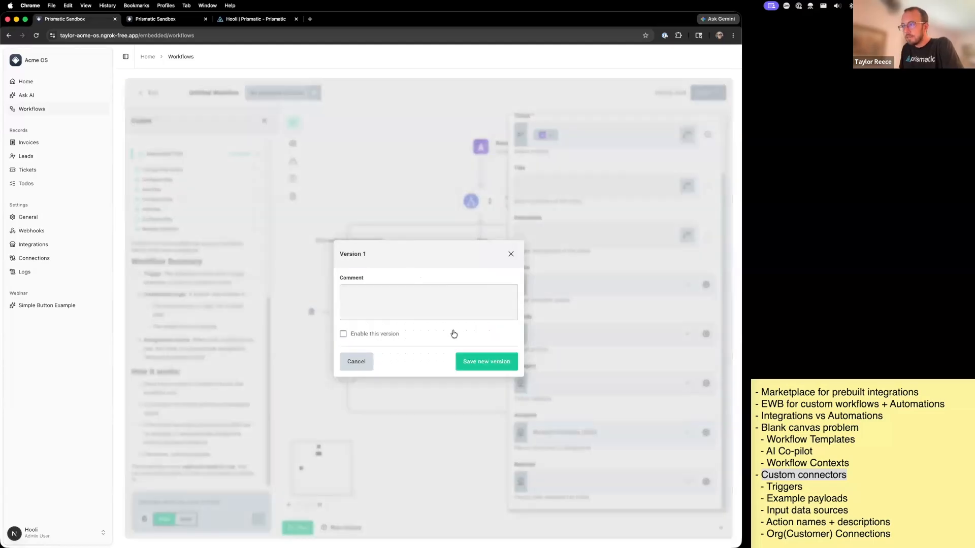
pyautogui.write('First draft')
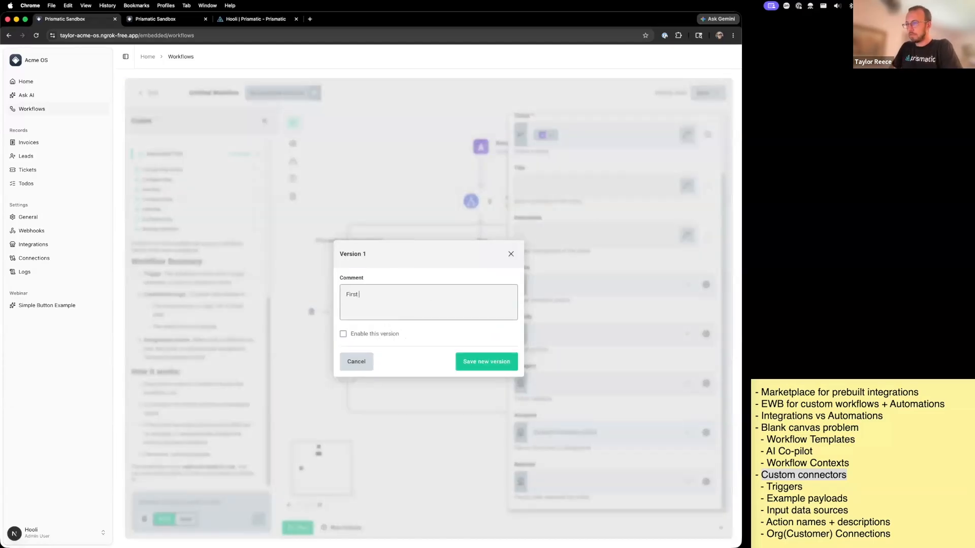
pyautogui.click(371, 338)
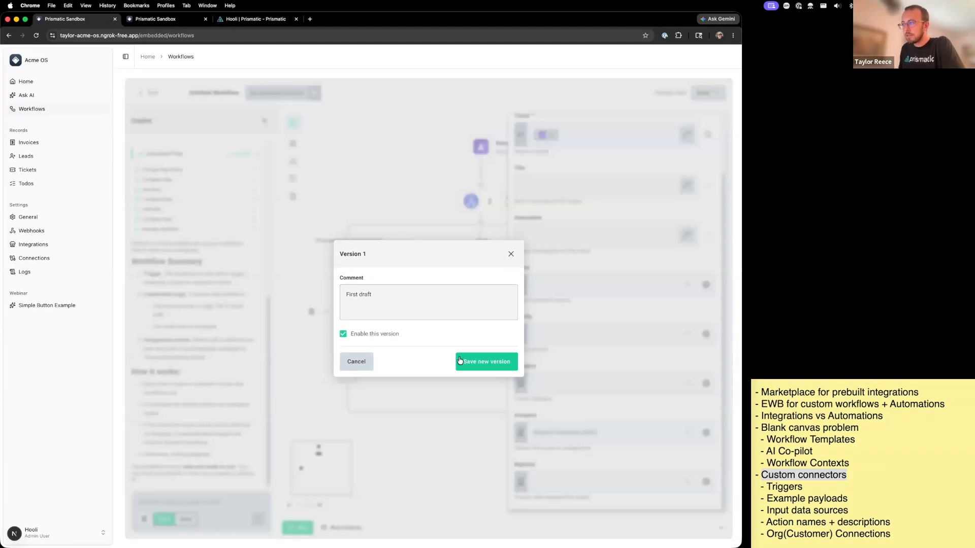
pyautogui.click(458, 361)
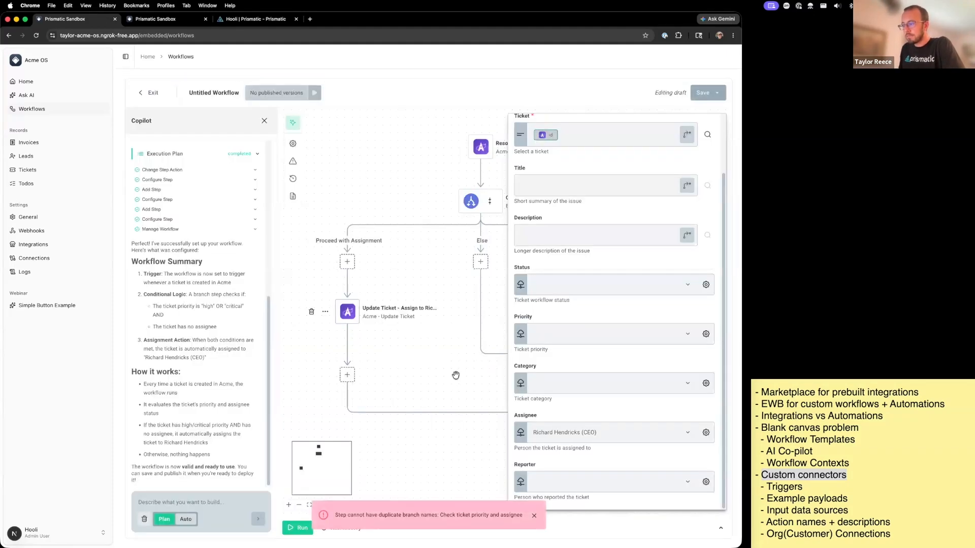
pyautogui.click(535, 516)
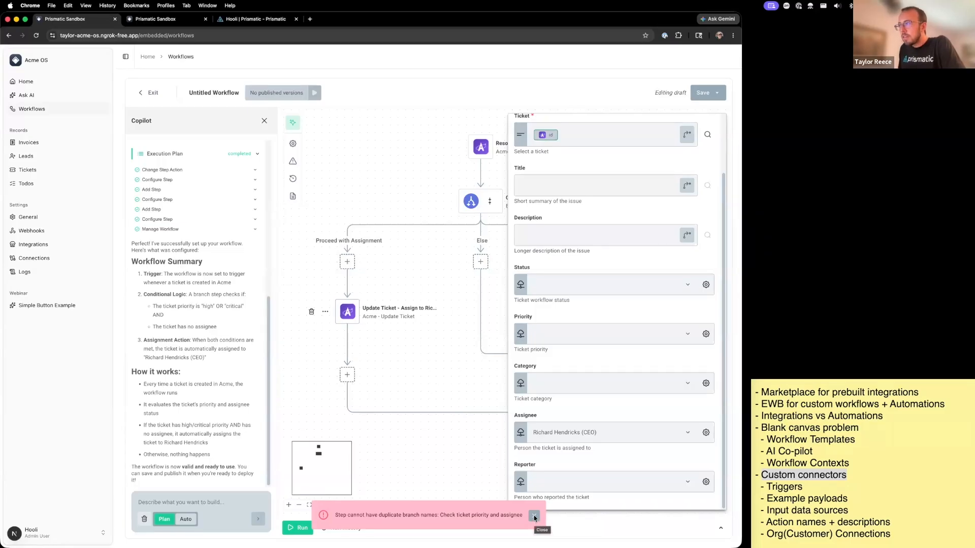
# - Check the configuration and error handling settings of the "Check ticket priority and assignee" branch step
pyautogui.moveTo(422, 198); pyautogui.dragTo(403, 205)
pyautogui.click(452, 207)
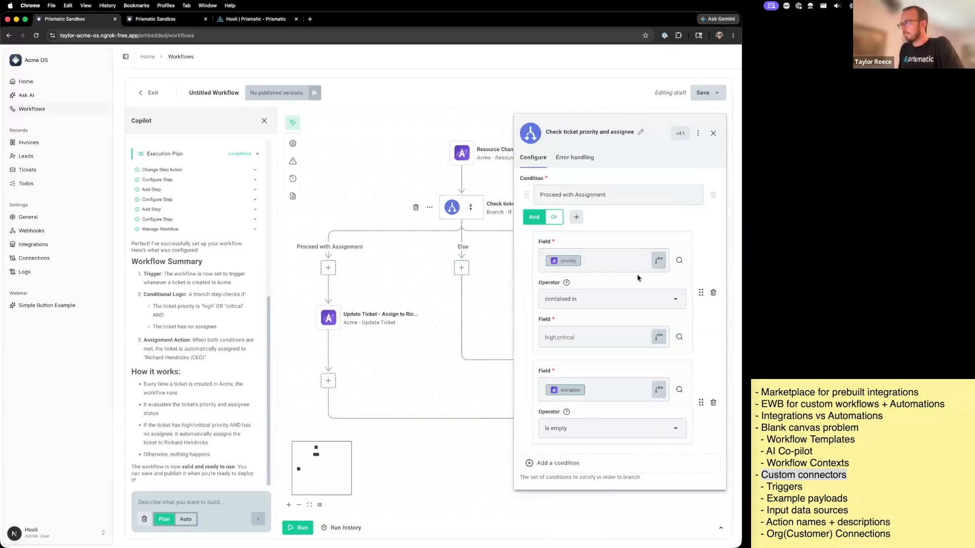
pyautogui.click(576, 158)
pyautogui.click(532, 159)
# - Reload the Workflows page and open the first Untitled Workflow in the list
pyautogui.press('super+r')
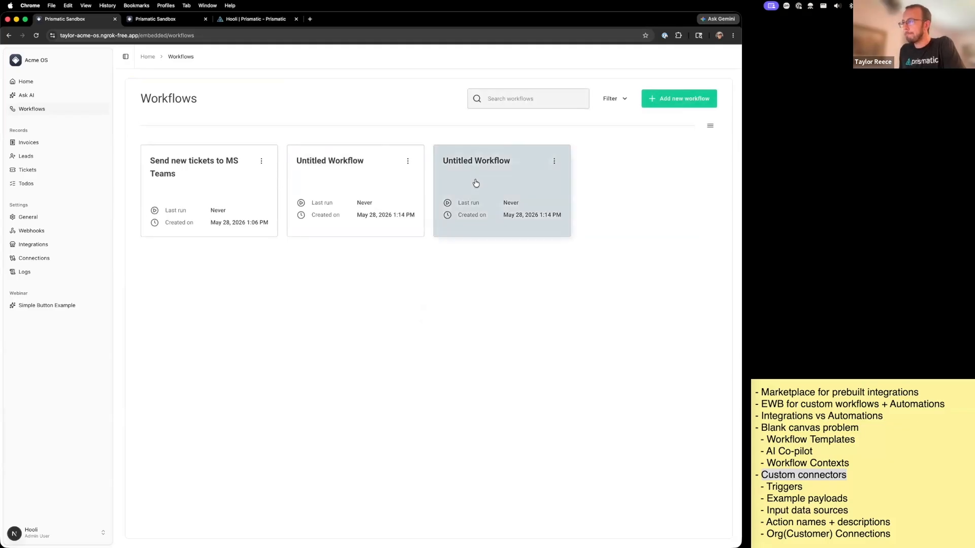
pyautogui.click(393, 229)
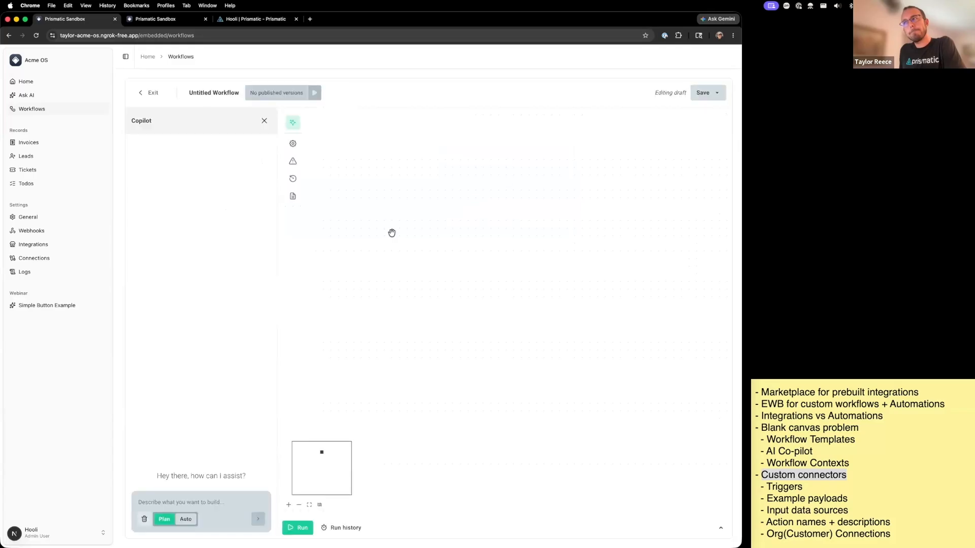
# - Delete the currently open Untitled Workflow, entering "Delete" as the confirmation
pyautogui.click(300, 144)
pyautogui.click(304, 395)
pyautogui.write('Delete')
pyautogui.press('Return')
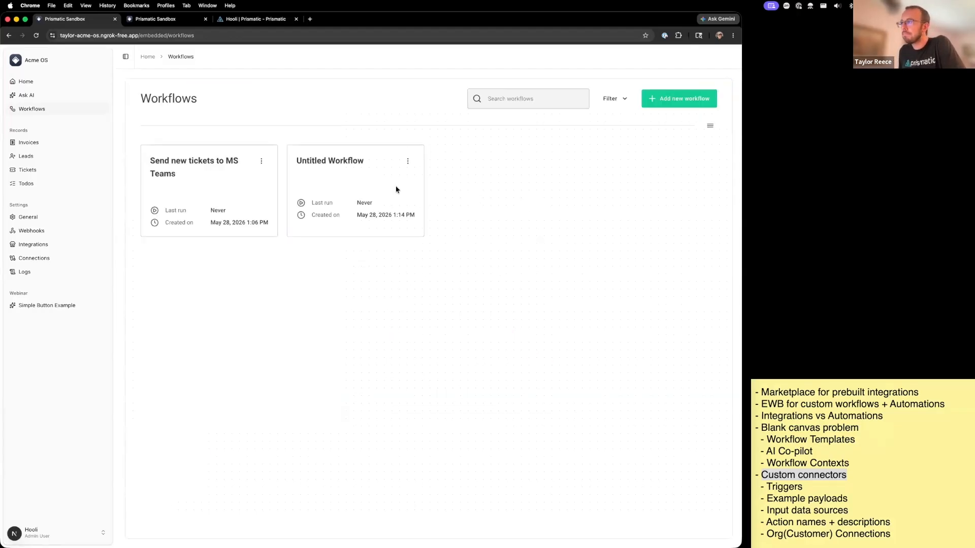
# - Open the remaining Untitled Workflow, check the conditions of its "Check ticket priority and assignee" branch step, and return to the workflow list
pyautogui.click(396, 189)
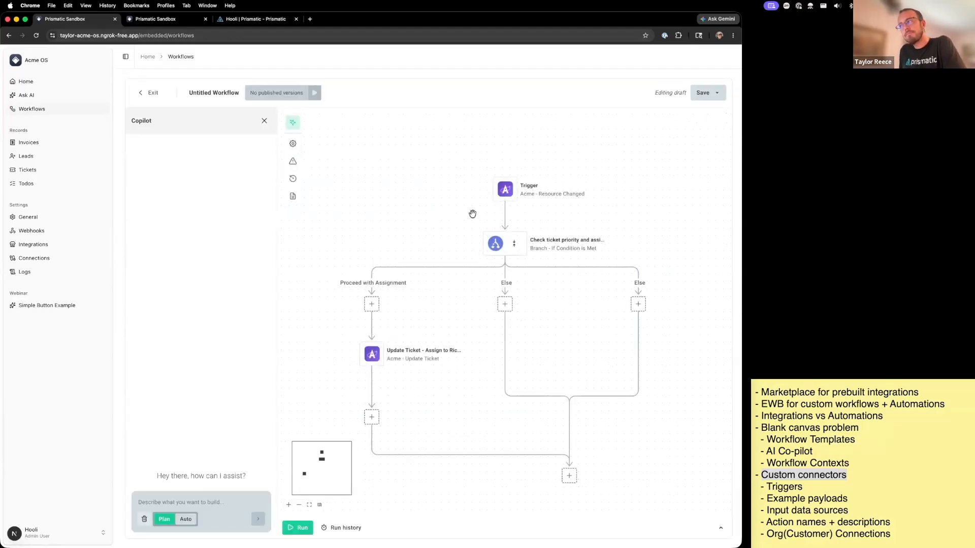
pyautogui.click(495, 244)
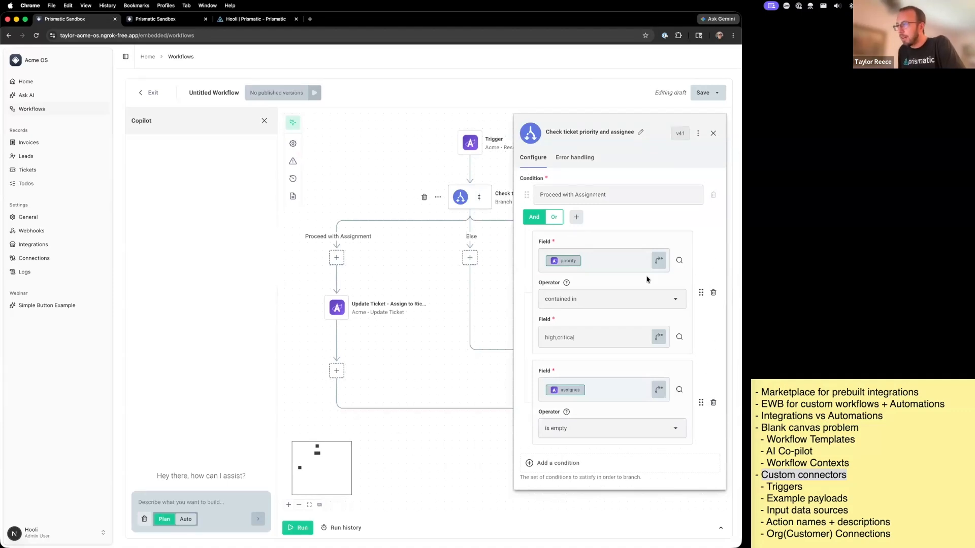
pyautogui.click(714, 133)
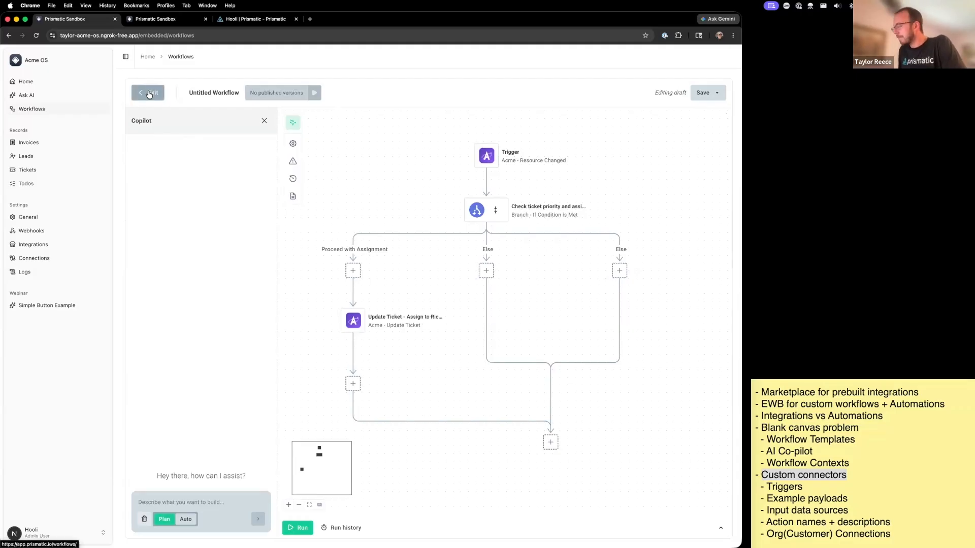
pyautogui.moveTo(505, 339); pyautogui.dragTo(548, 312)
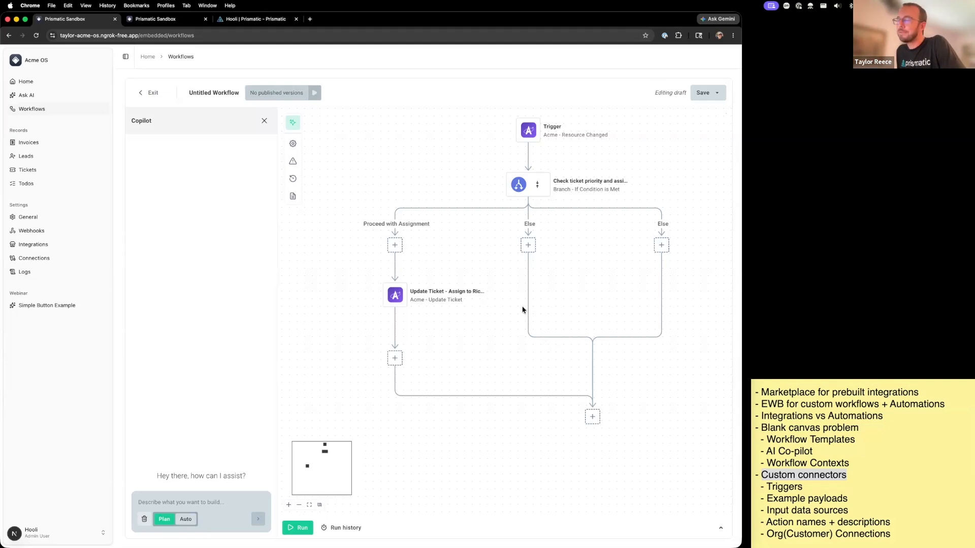
pyautogui.click(155, 95)
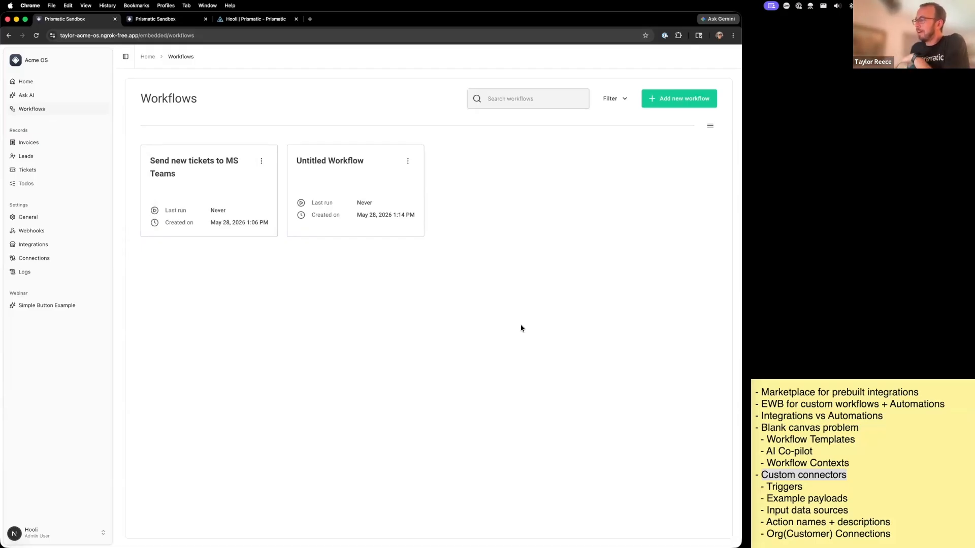
# - Highlight "Workflow Templates" in the sticky note and view the "Send new tickets to MS Teams" workflow before returning to the list
pyautogui.click(847, 436)
pyautogui.moveTo(866, 439); pyautogui.dragTo(742, 437)
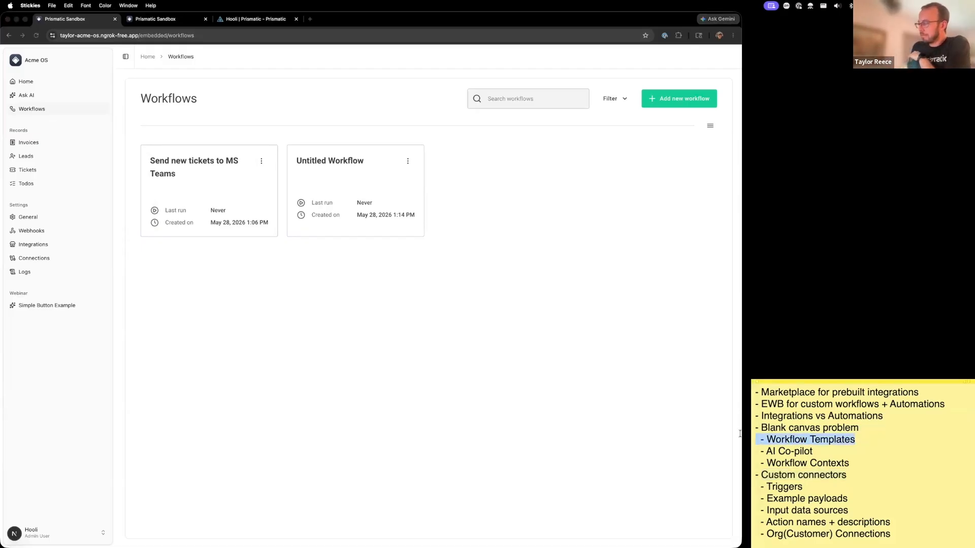
pyautogui.click(226, 181)
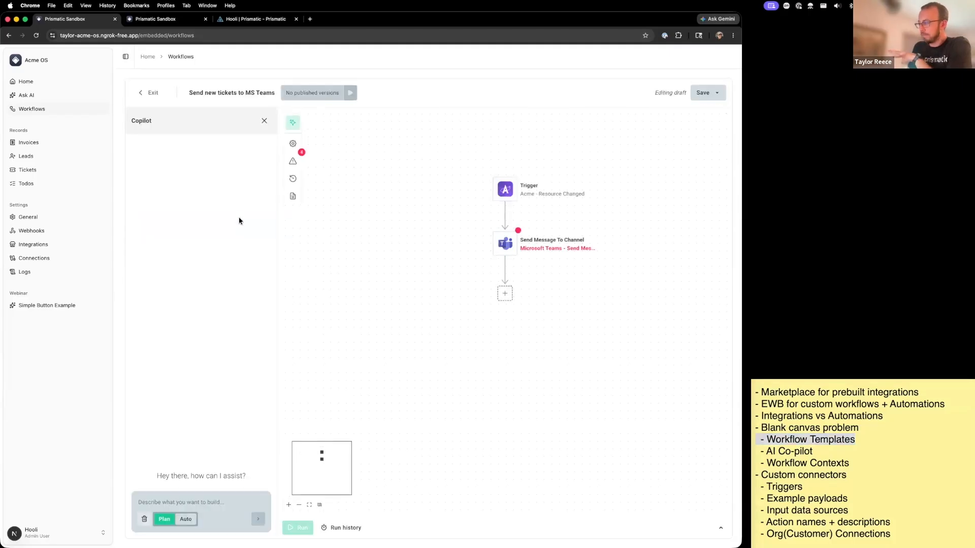
pyautogui.click(149, 92)
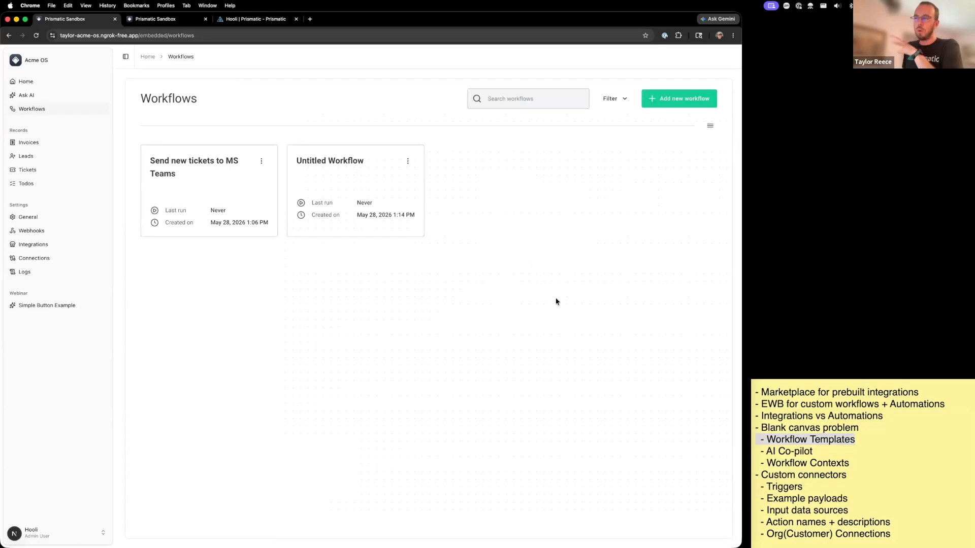
# - Highlight "AI Co-pilot" in the sticky note and open the Tickets records page
pyautogui.click(756, 447)
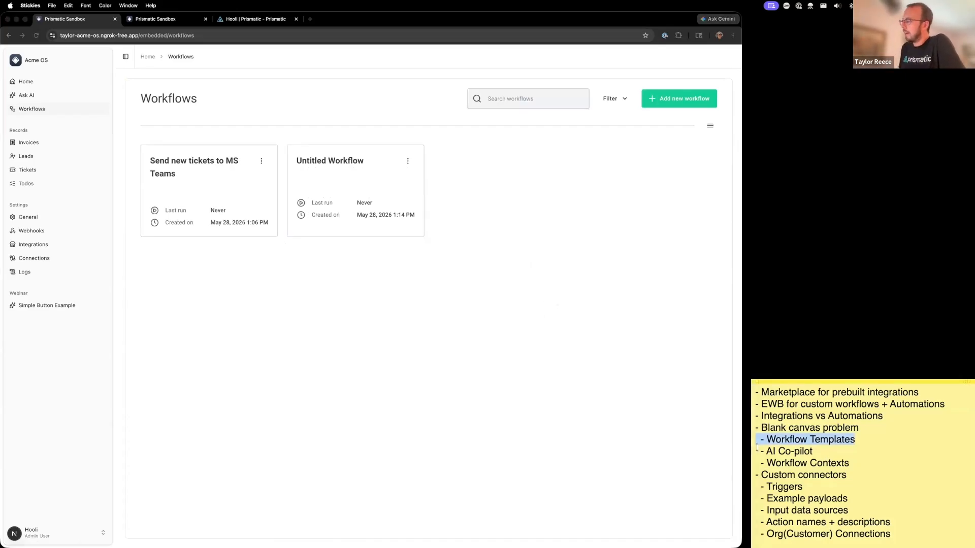
pyautogui.tripleClick(756, 447)
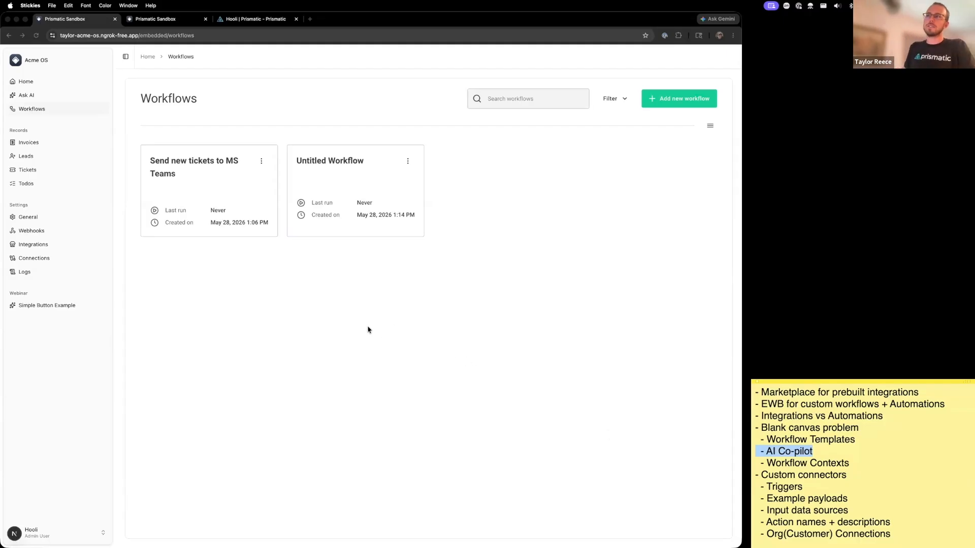
pyautogui.click(34, 156)
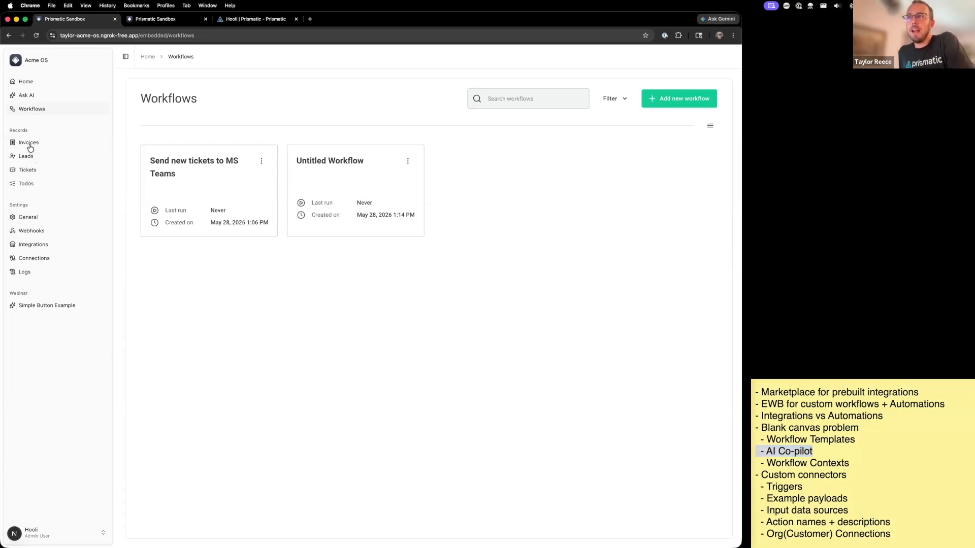
pyautogui.click(28, 170)
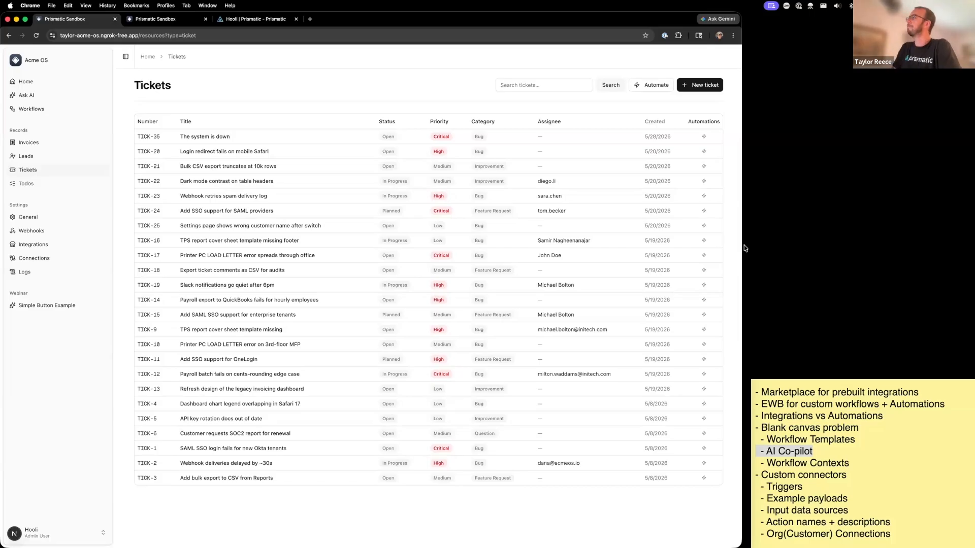
# - Create a new ticket automation for the moment "When a ticket is created"
pyautogui.click(653, 86)
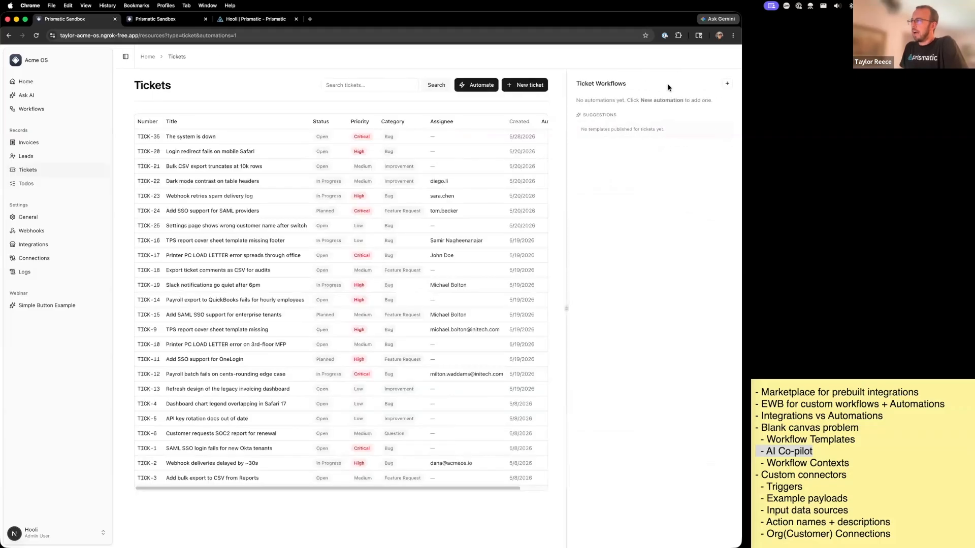
pyautogui.click(728, 85)
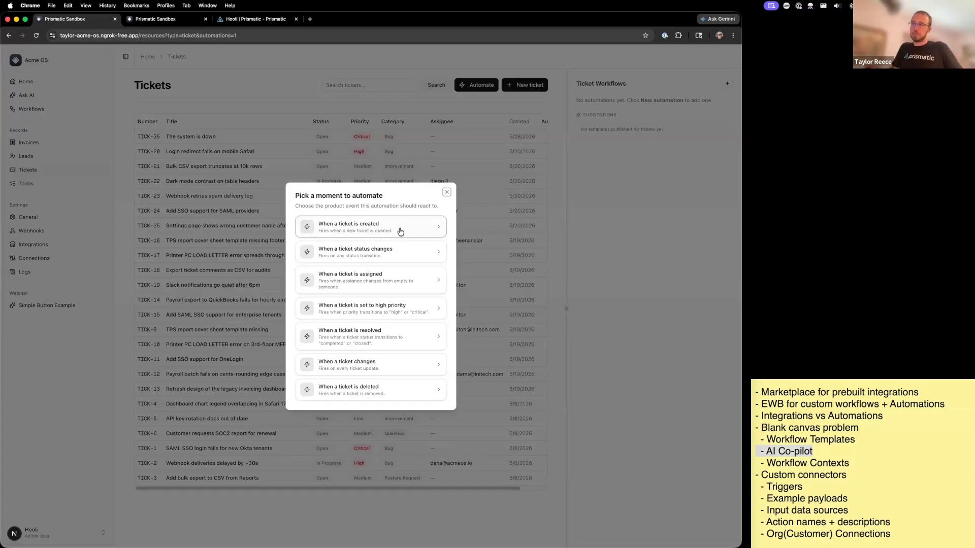
pyautogui.press('Escape')
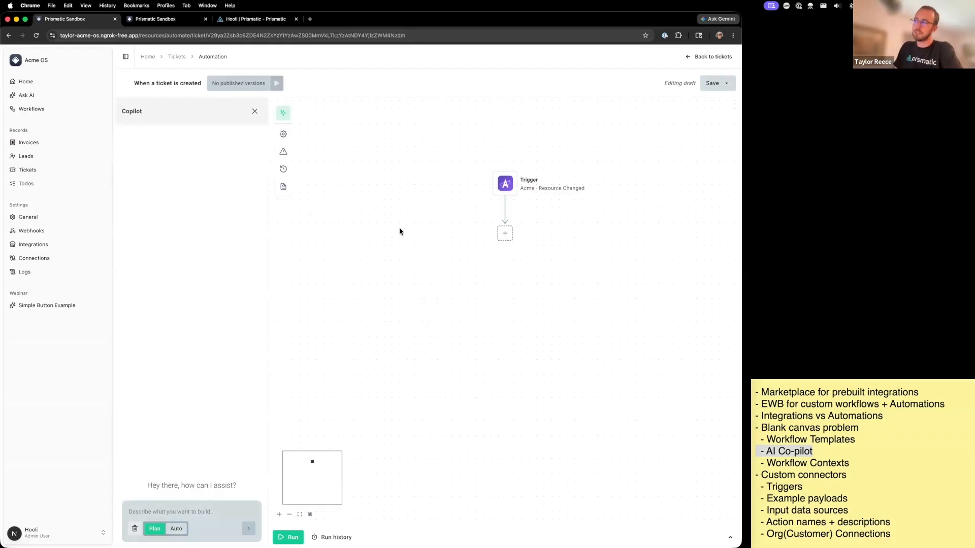
# - Examine the Resource Type and Moments settings of the automation's Trigger step
pyautogui.moveTo(457, 247); pyautogui.dragTo(418, 212)
pyautogui.click(467, 153)
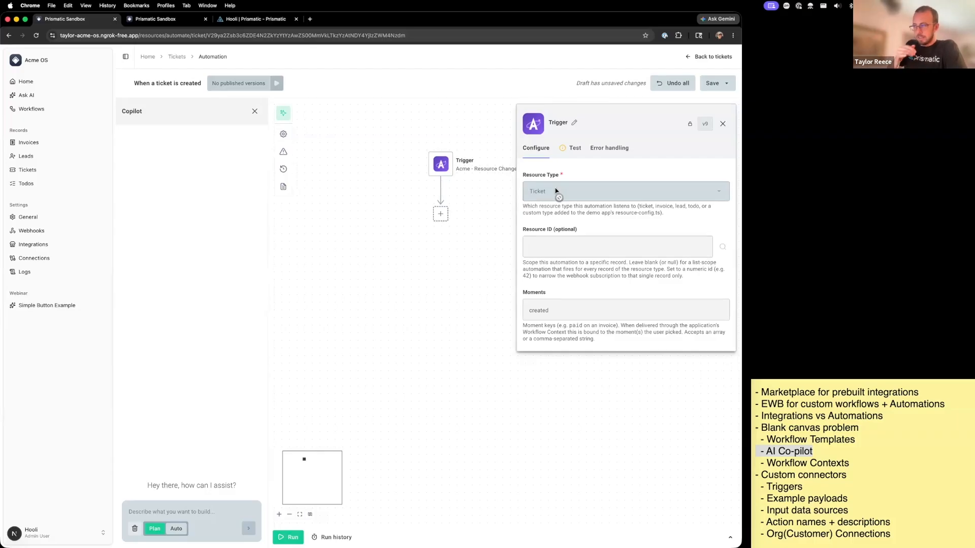
pyautogui.moveTo(556, 193); pyautogui.dragTo(478, 186)
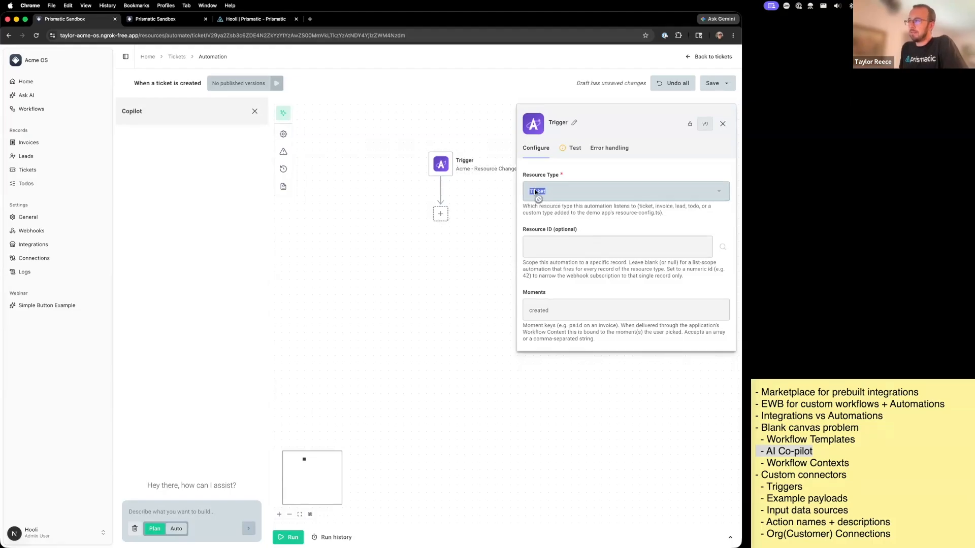
pyautogui.moveTo(528, 311); pyautogui.dragTo(620, 351)
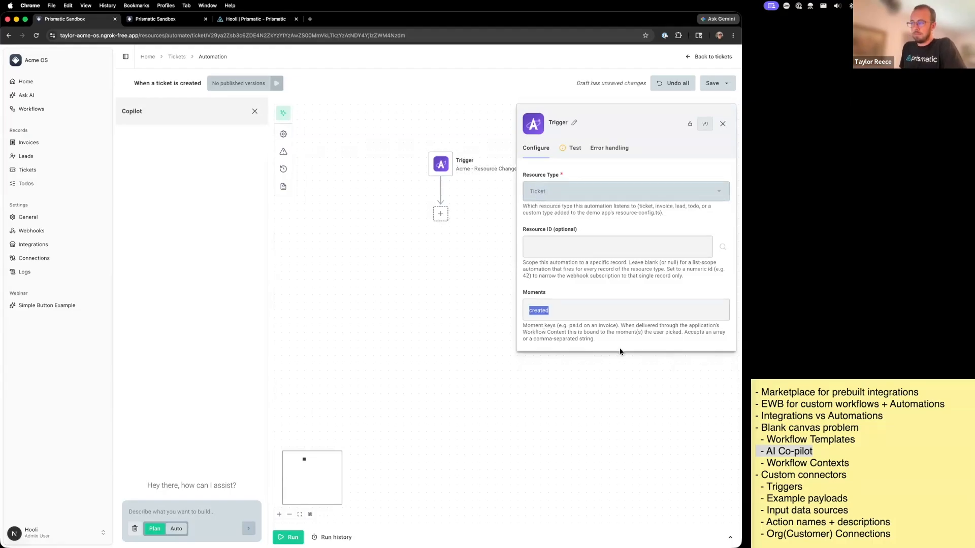
pyautogui.click(576, 313)
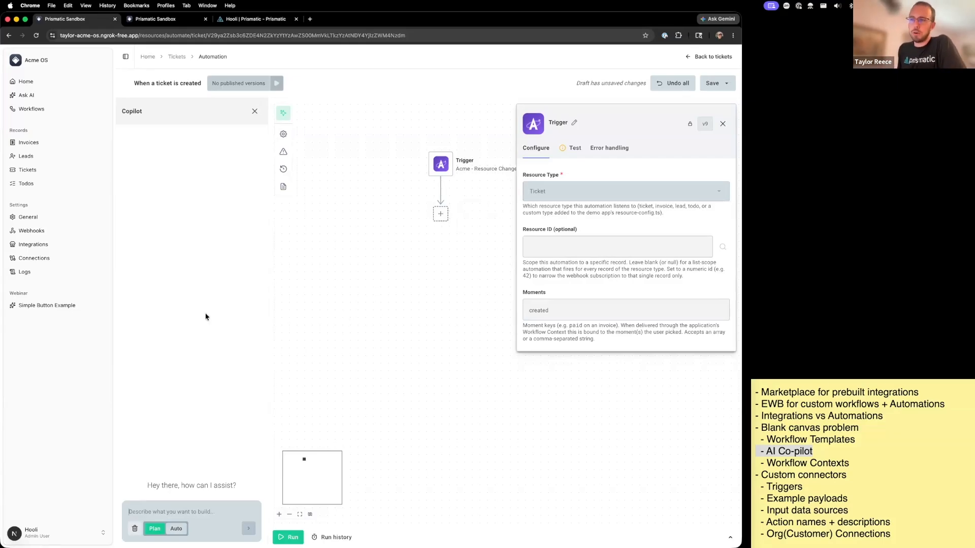
# - Open the Simple Button Example page and create an embedded workflow with "Let's automate!"
pyautogui.click(15, 305)
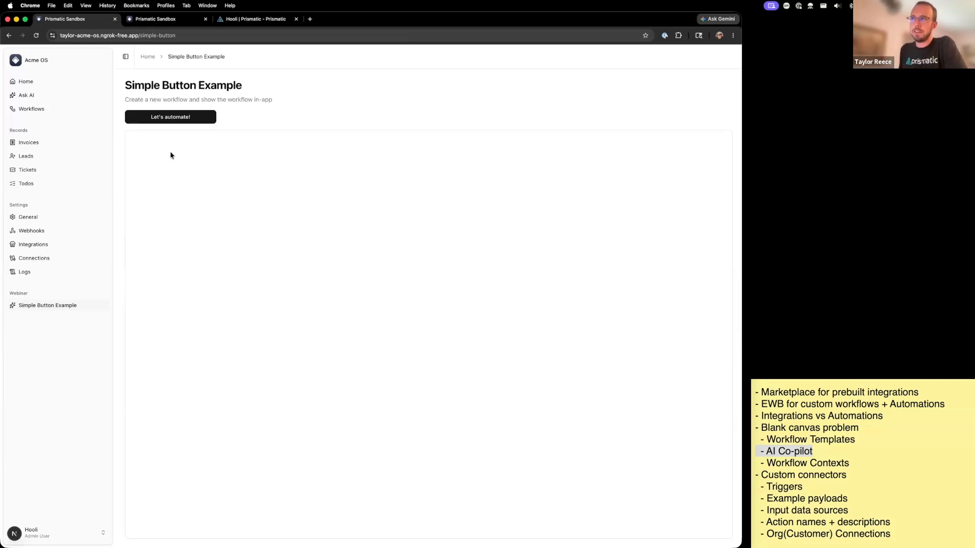
pyautogui.click(184, 117)
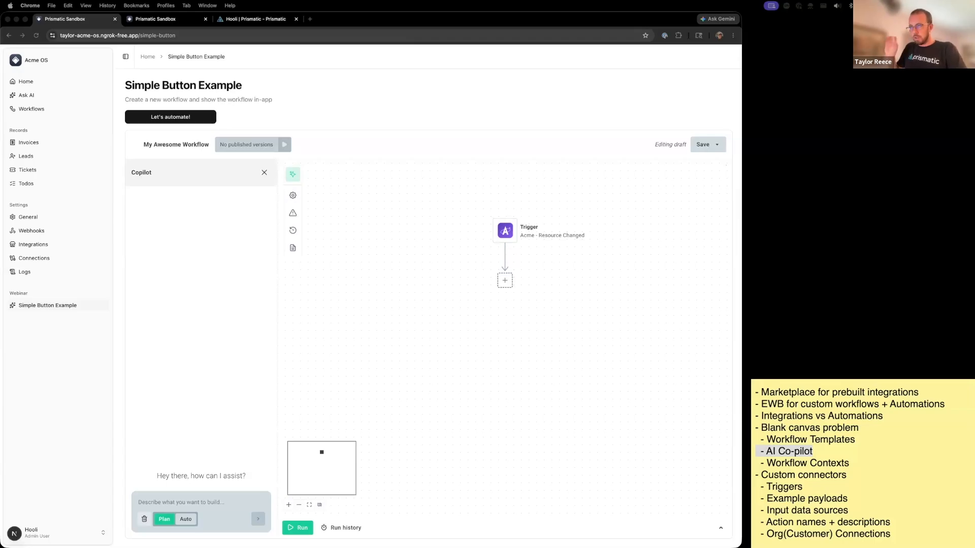
# - Switch to the VS Code acme-os project, hide its terminal and file explorer, and place the window beside the browser
pyautogui.press('super+Tab')
pyautogui.press('super+grave')
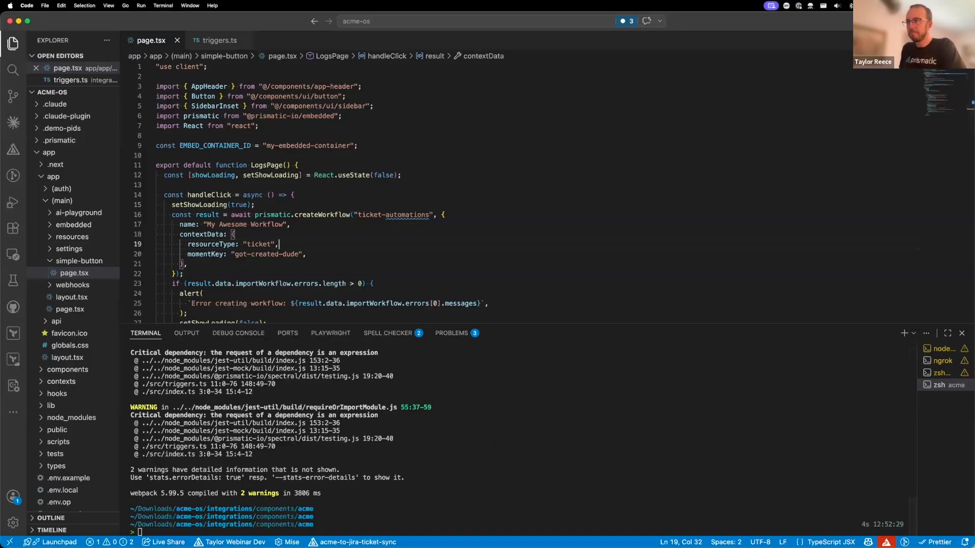
pyautogui.moveTo(463, 324); pyautogui.dragTo(519, 500)
pyautogui.hotkey('ctrl', 'alt', 'Right')
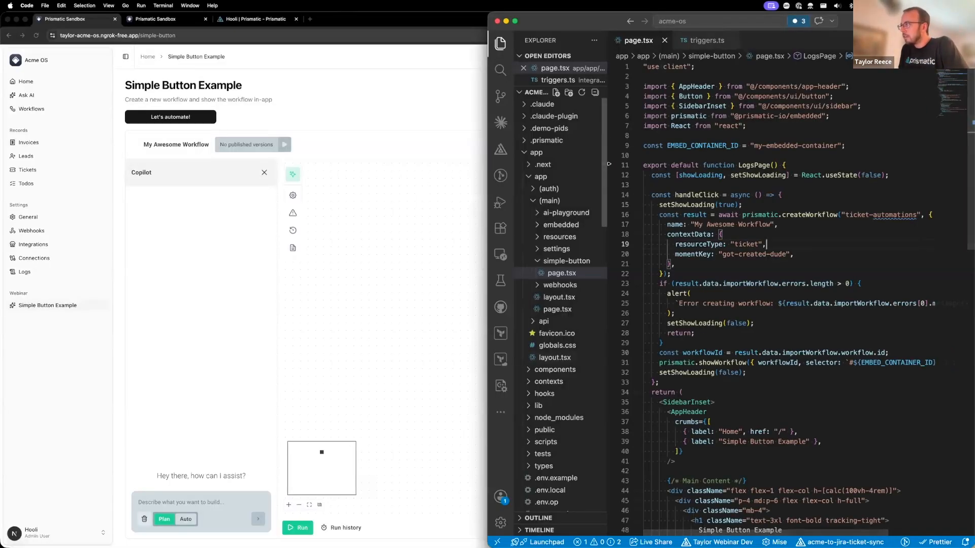
pyautogui.moveTo(609, 227); pyautogui.dragTo(513, 224)
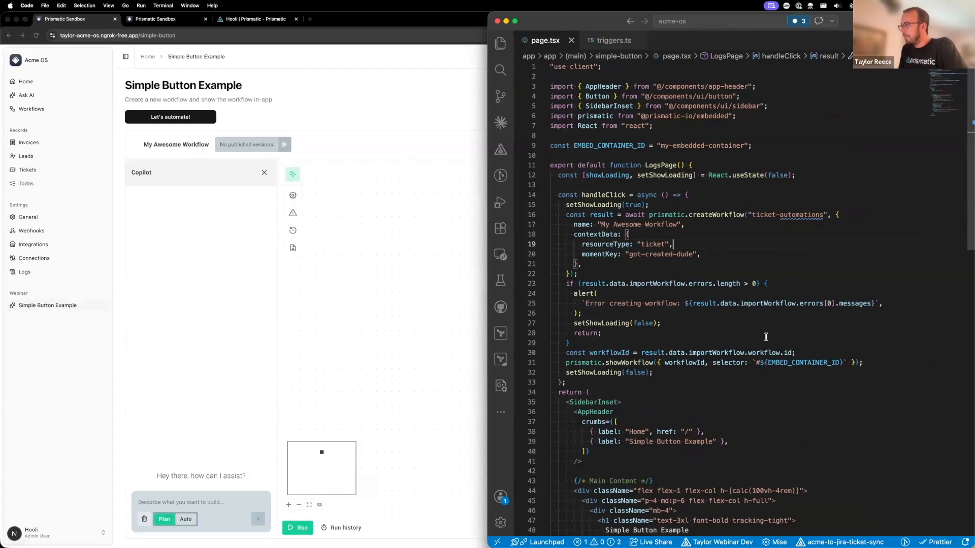
# - Examine the "Let's automate!" button markup in page.tsx and go to the definition of its handleClick handler
pyautogui.scroll(-15, 765, 337)
pyautogui.scroll(5, 758, 340)
pyautogui.moveTo(589, 288); pyautogui.dragTo(656, 348)
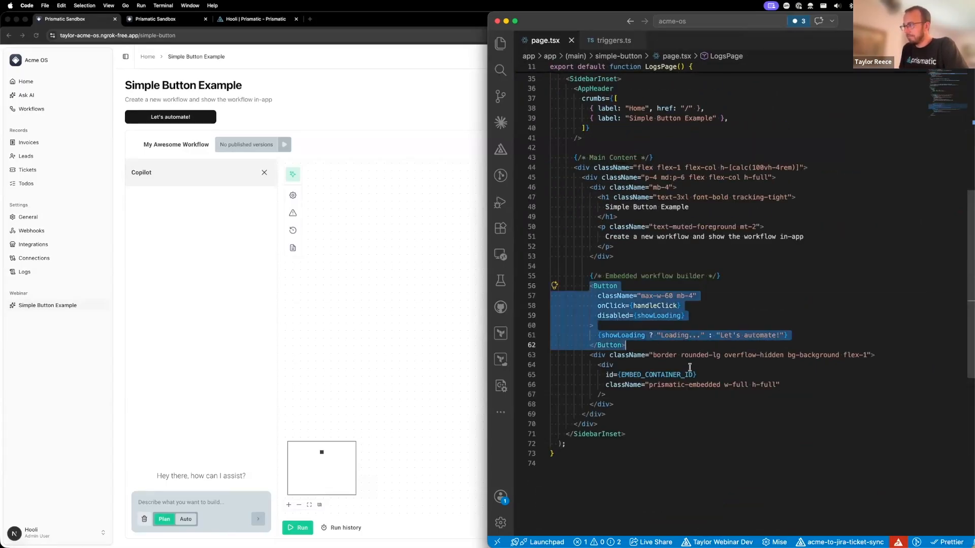
pyautogui.click(762, 333)
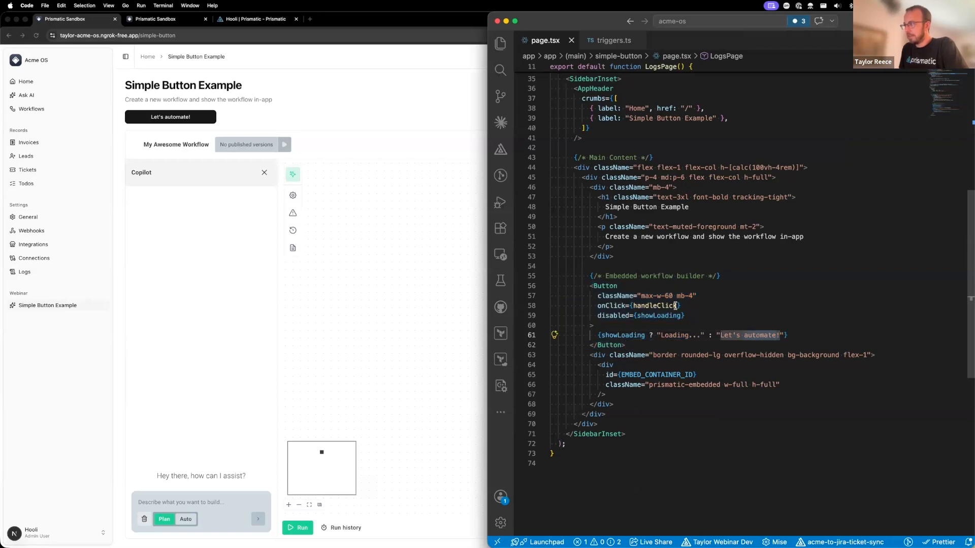
pyautogui.keyDown('super'); pyautogui.click(633, 307); pyautogui.keyUp('super')
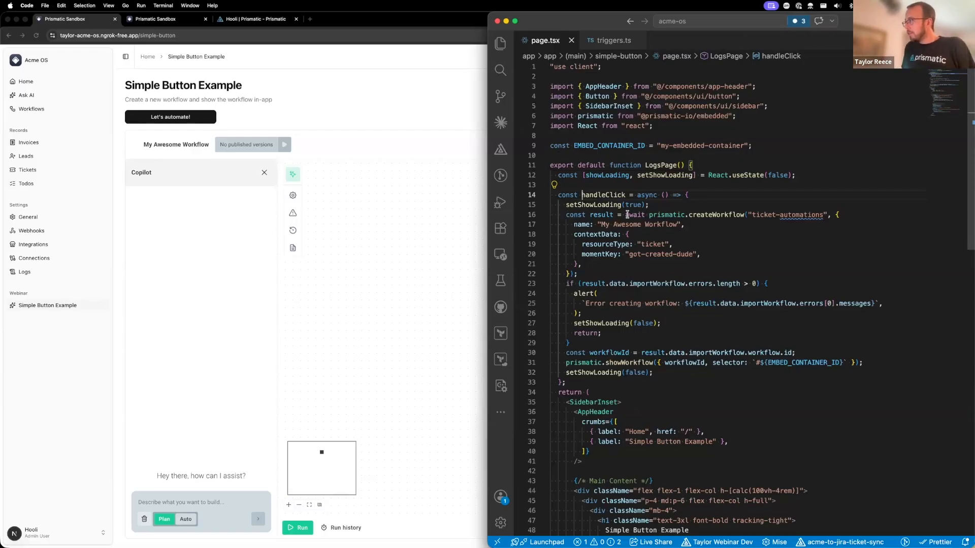
# - Examine the prismatic.createWorkflow call, highlighting the "ticket-automations" argument, the workflow name and the contextData resourceType and momentKey values
pyautogui.moveTo(622, 214); pyautogui.dragTo(744, 215)
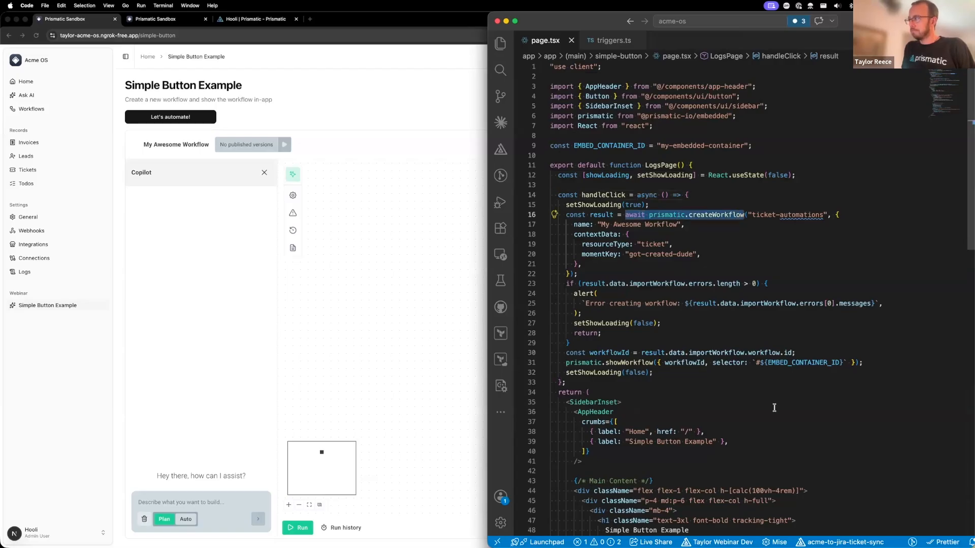
pyautogui.moveTo(748, 214); pyautogui.dragTo(828, 214)
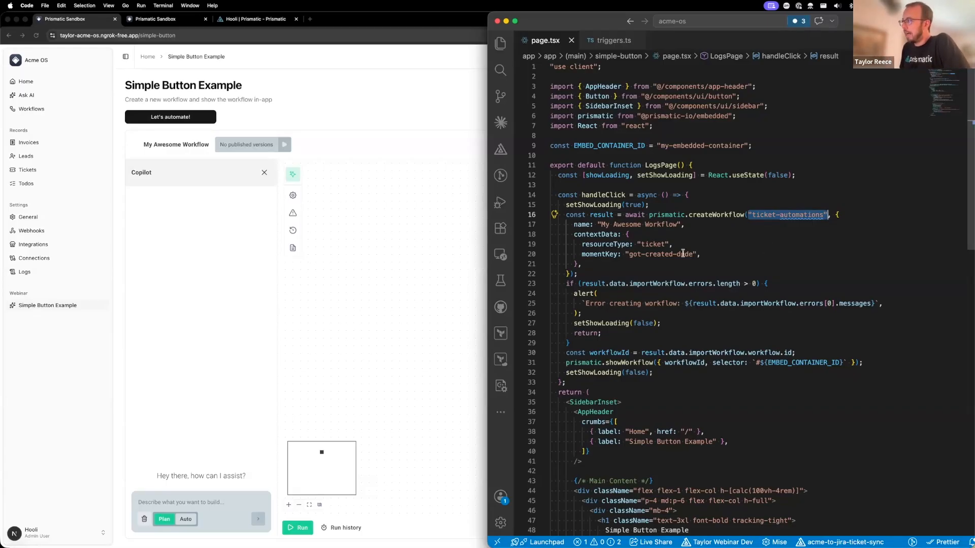
pyautogui.moveTo(598, 224); pyautogui.dragTo(682, 224)
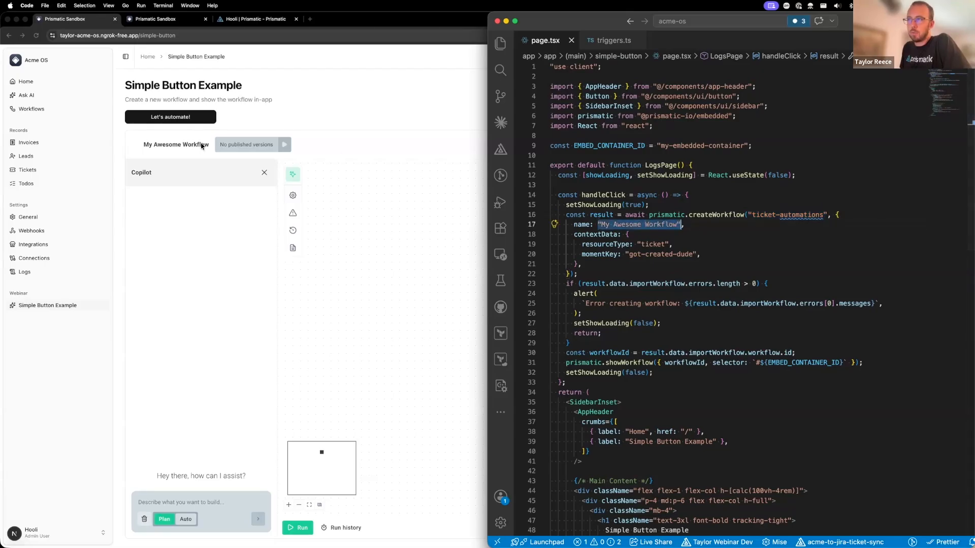
pyautogui.click(644, 247)
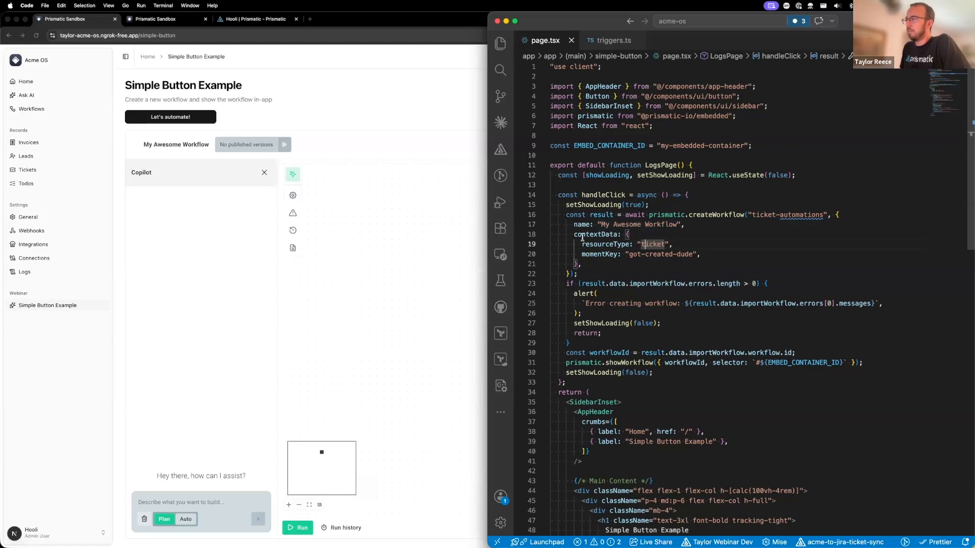
pyautogui.moveTo(573, 234); pyautogui.dragTo(583, 261)
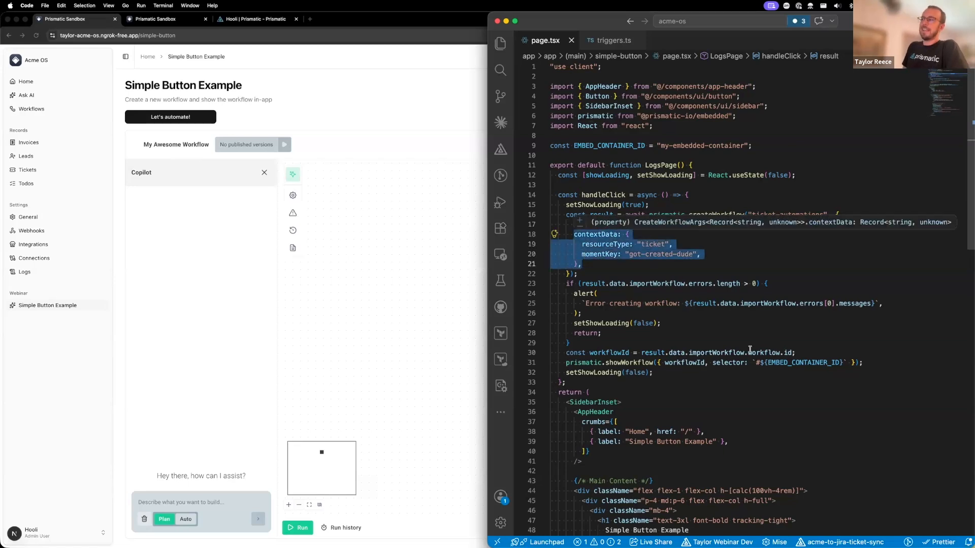
pyautogui.doubleClick(653, 244)
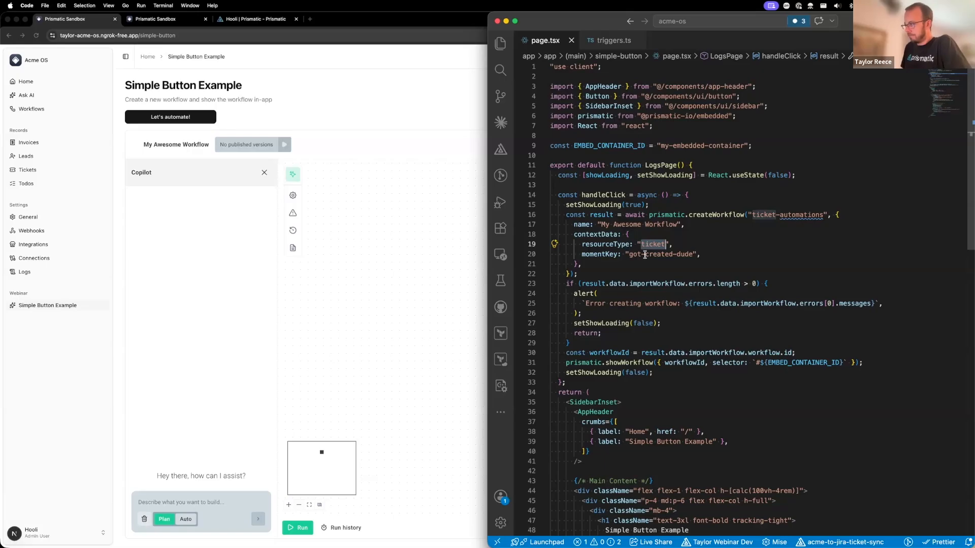
pyautogui.moveTo(630, 254); pyautogui.dragTo(691, 254)
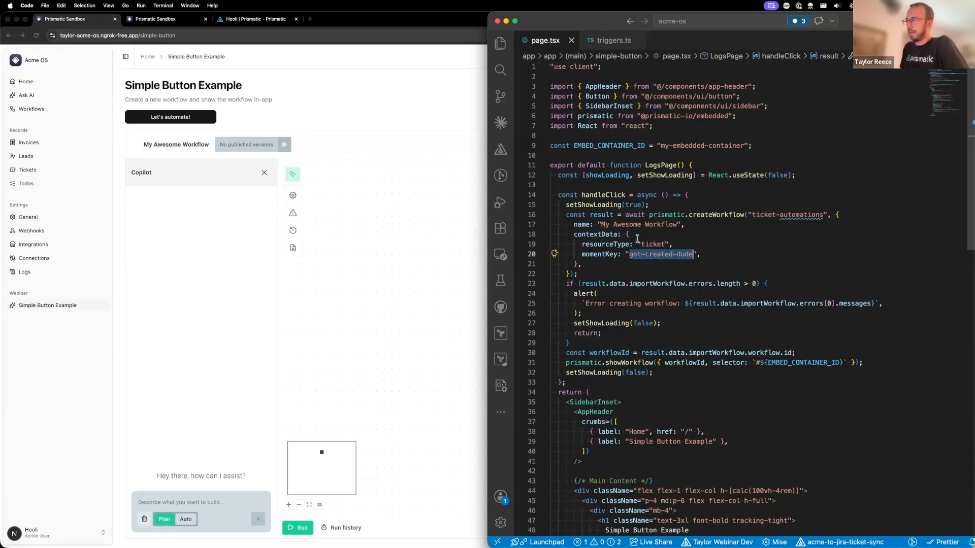
# - Open the trigger's configuration in My Awesome Workflow and compare it with the resourceType and momentKey values passed to createWorkflow in page.tsx
pyautogui.doubleClick(599, 254)
pyautogui.moveTo(629, 254); pyautogui.dragTo(693, 254)
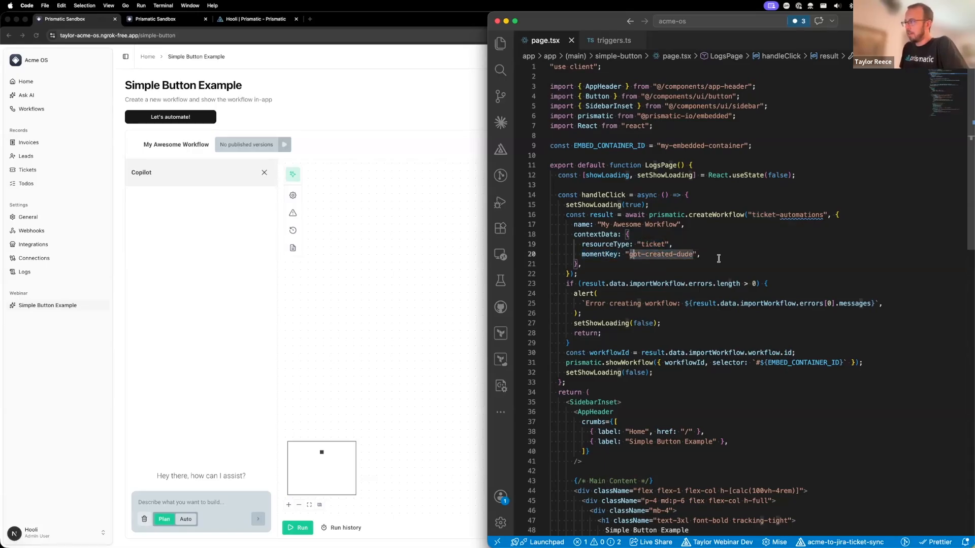
pyautogui.click(413, 289)
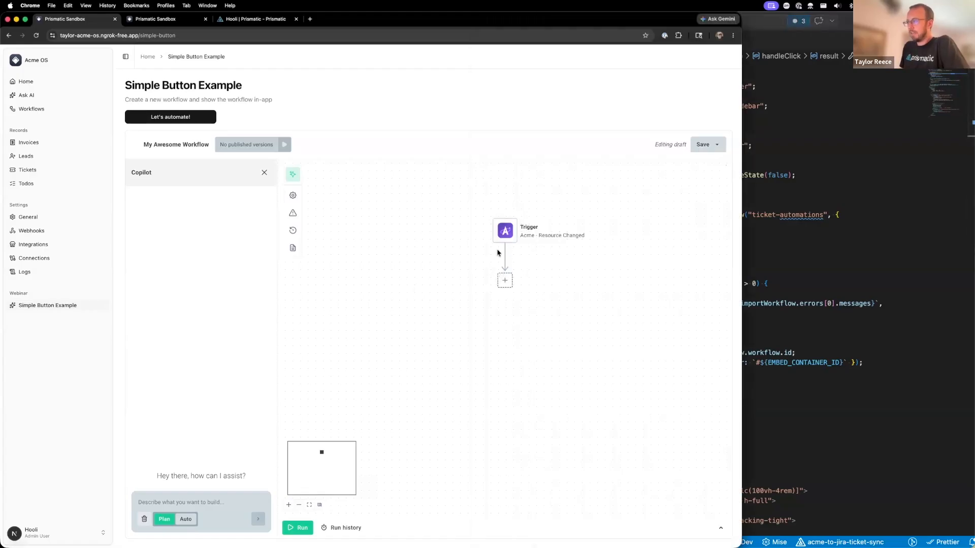
pyautogui.click(499, 248)
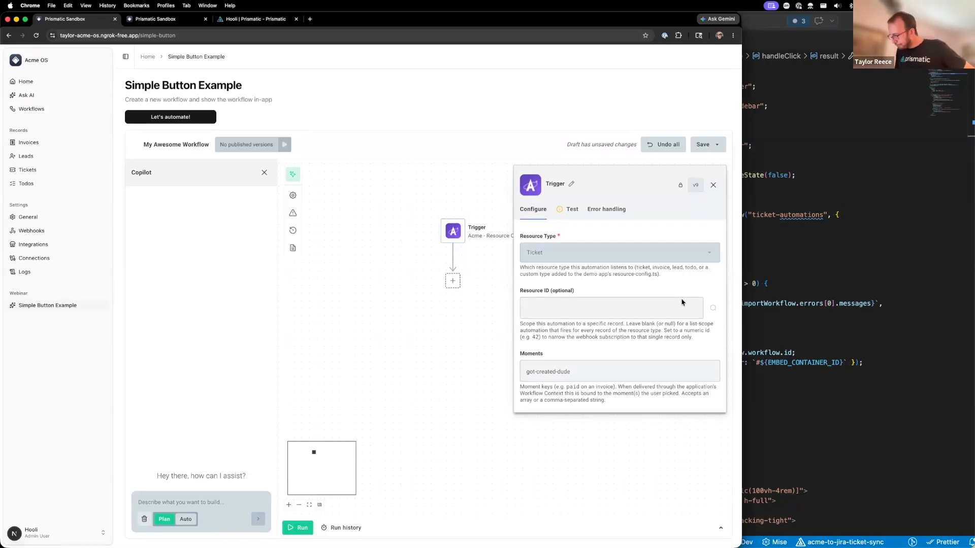
pyautogui.click(776, 264)
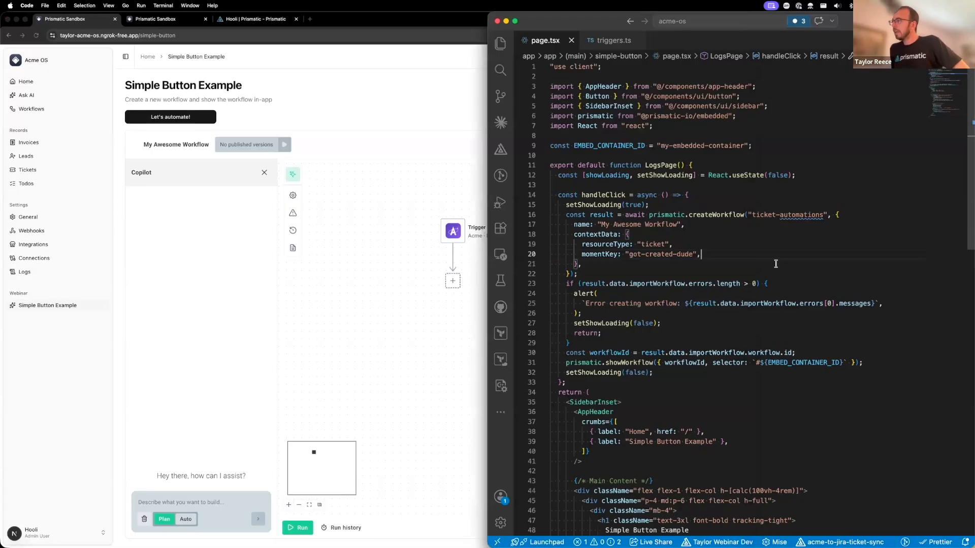
pyautogui.click(384, 391)
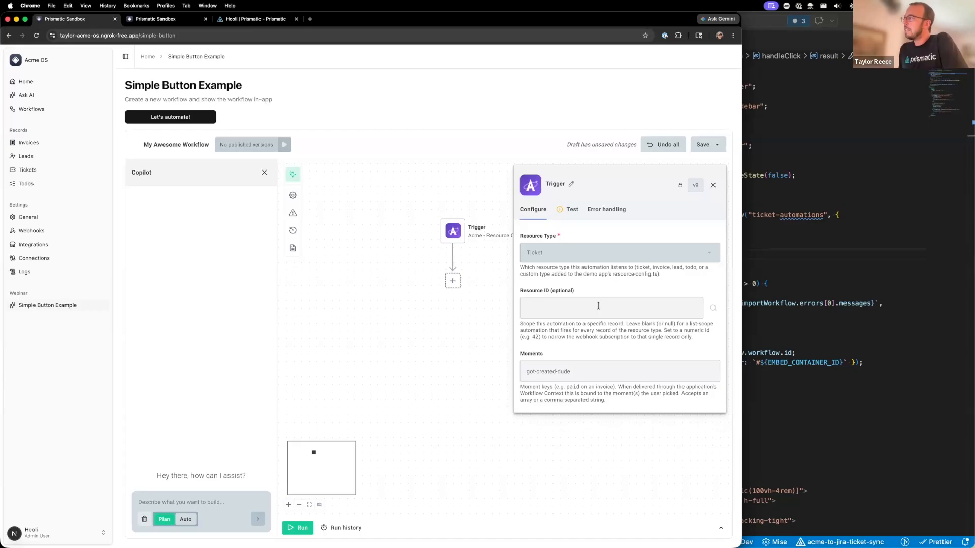
pyautogui.click(749, 233)
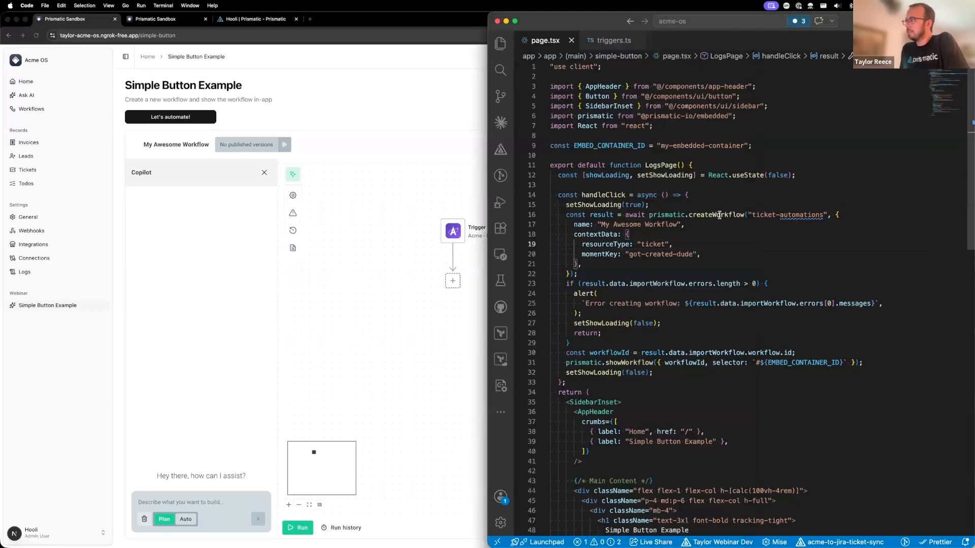
pyautogui.click(720, 215)
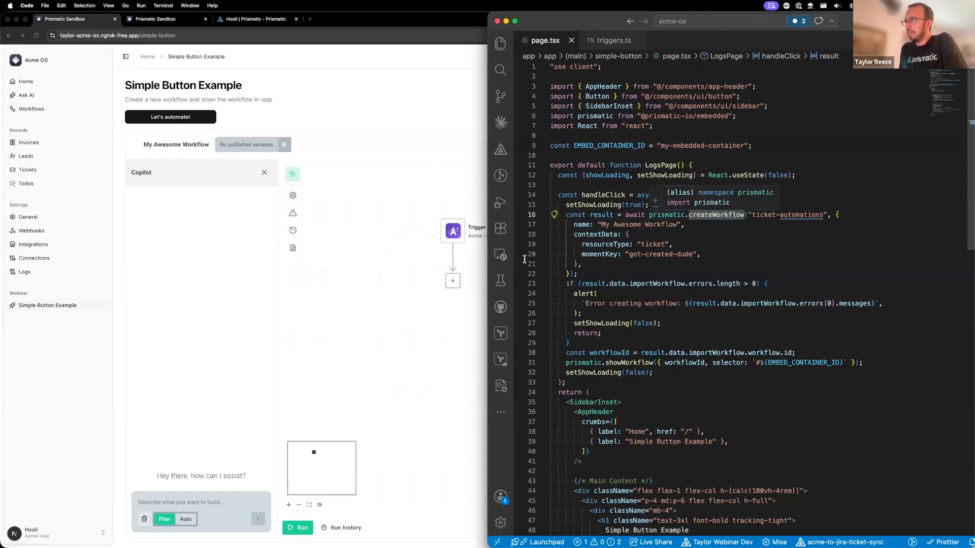
# - Set the trigger's optional Resource ID to abc-123 and select the entered value
pyautogui.click(371, 323)
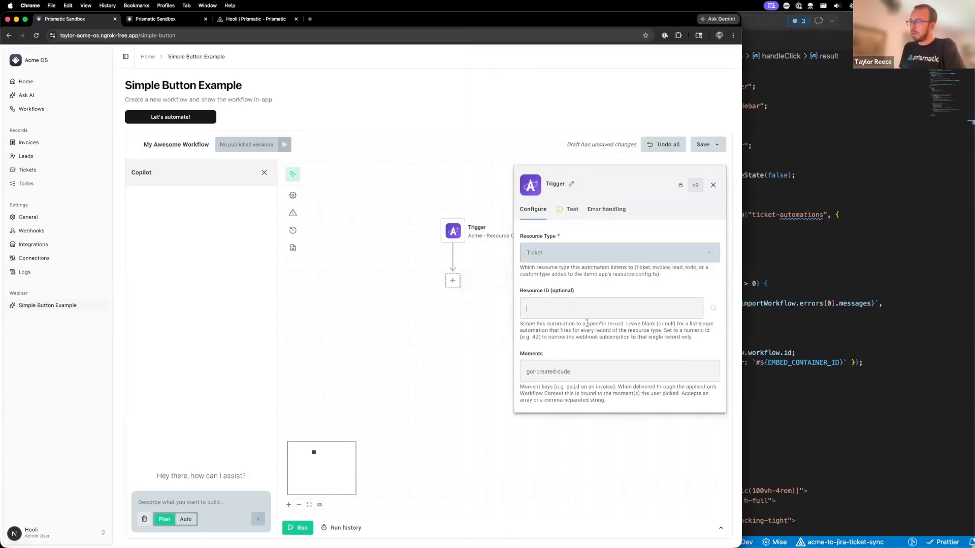
pyautogui.write('abc-123')
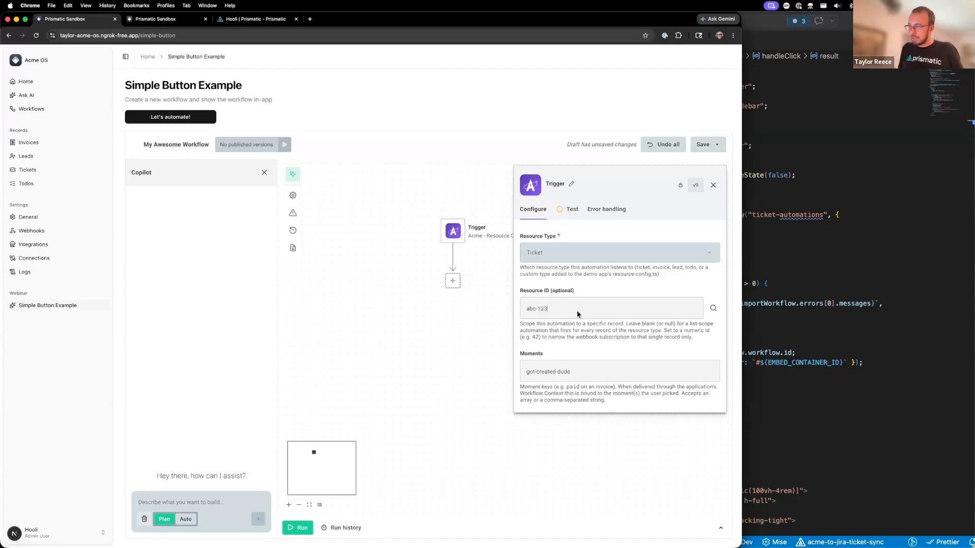
pyautogui.press('super+a')
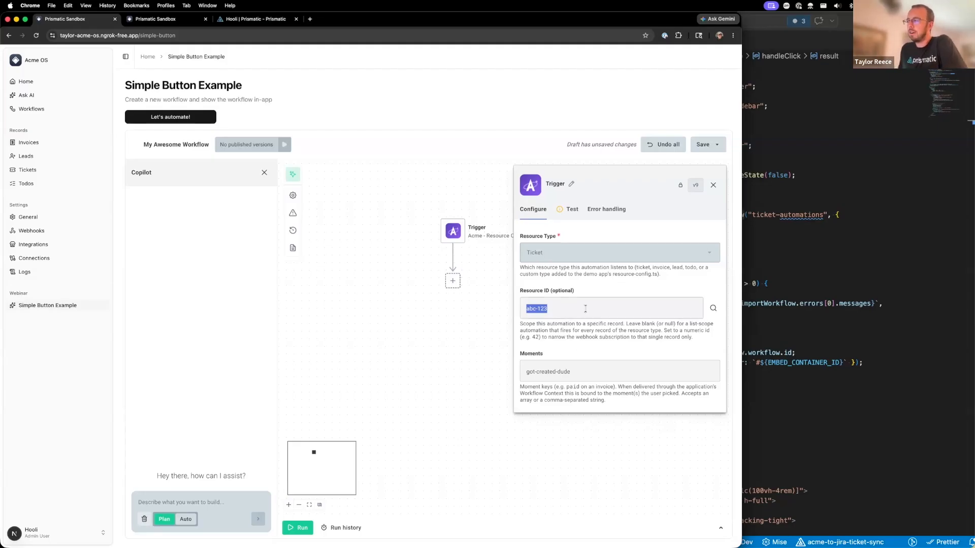
# - Return to page.tsx and highlight the momentKey line inside the createWorkflow call's contextData
pyautogui.click(927, 236)
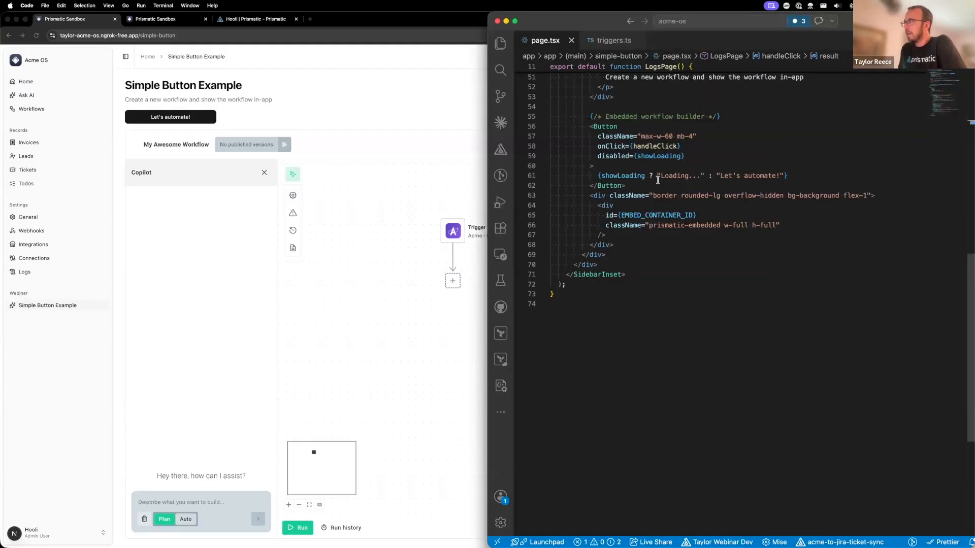
pyautogui.scroll(10, 658, 181)
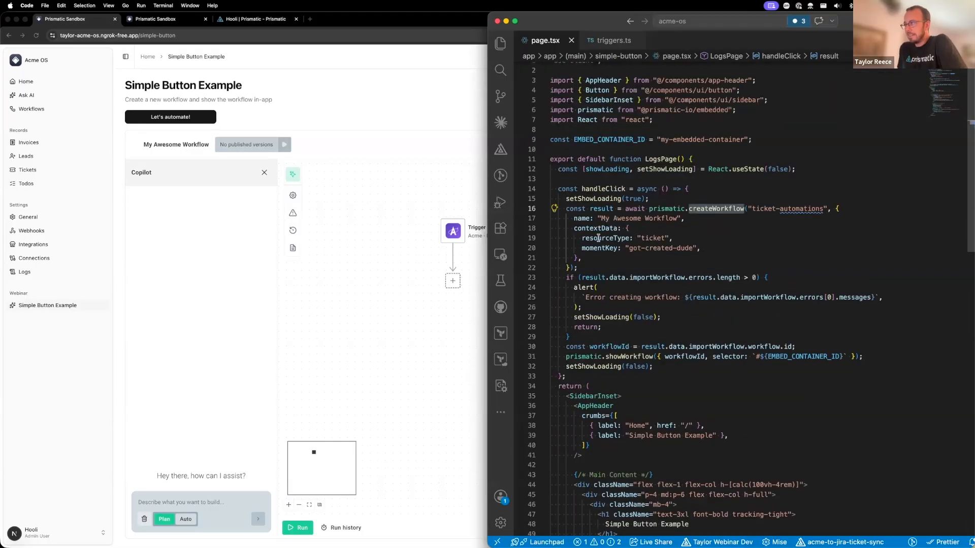
pyautogui.moveTo(582, 248); pyautogui.dragTo(701, 248)
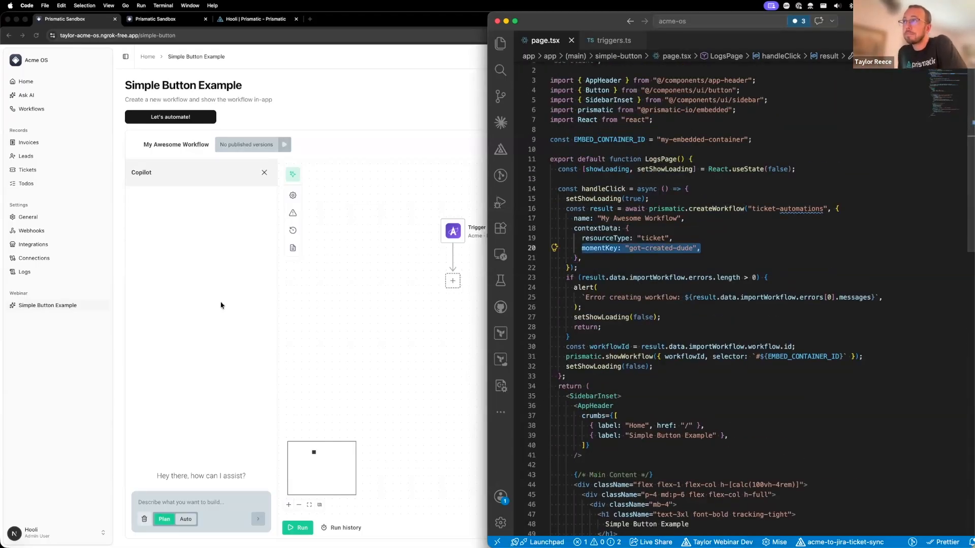
# - Switch to the Prismatic admin site and open the Ticket automations workflow context from the organization settings
pyautogui.click(235, 22)
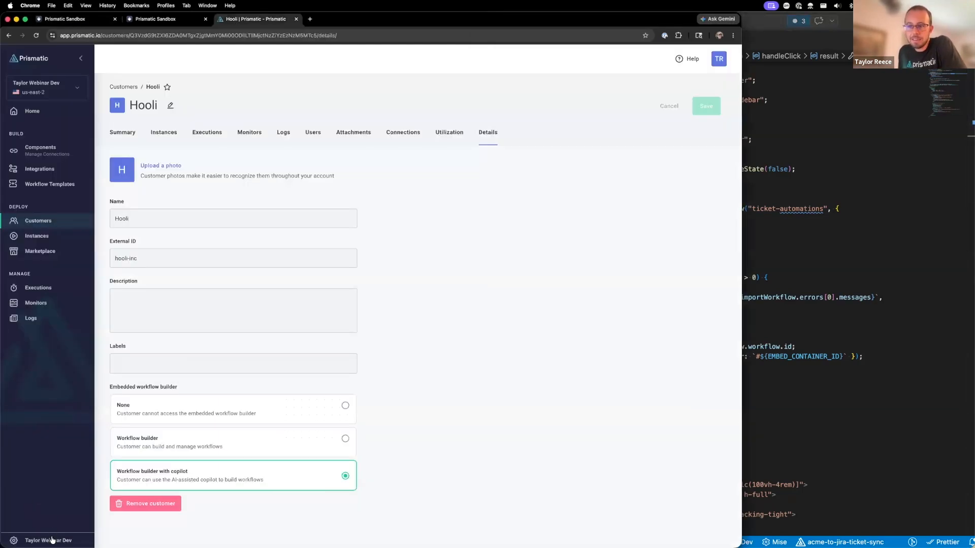
pyautogui.click(51, 539)
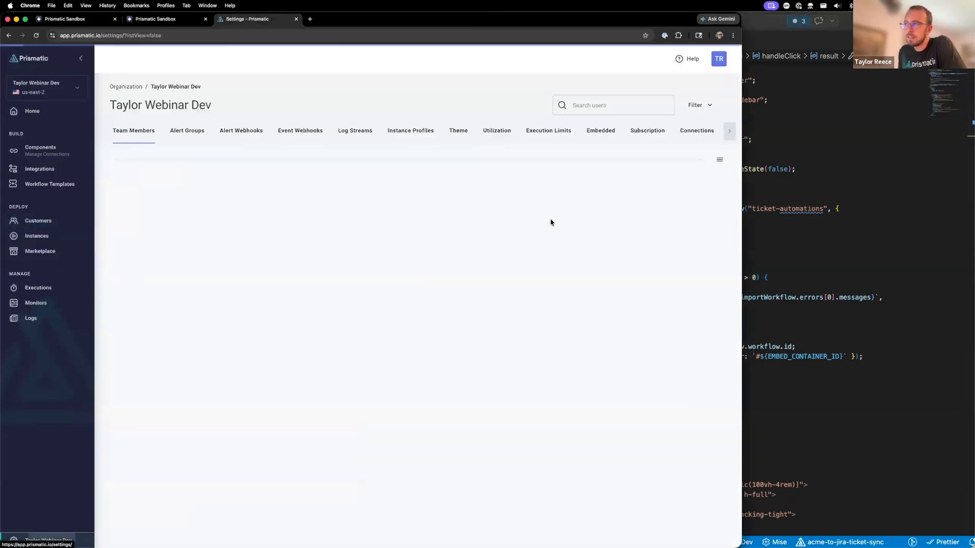
pyautogui.hscroll(2, 684, 137)
pyautogui.click(685, 133)
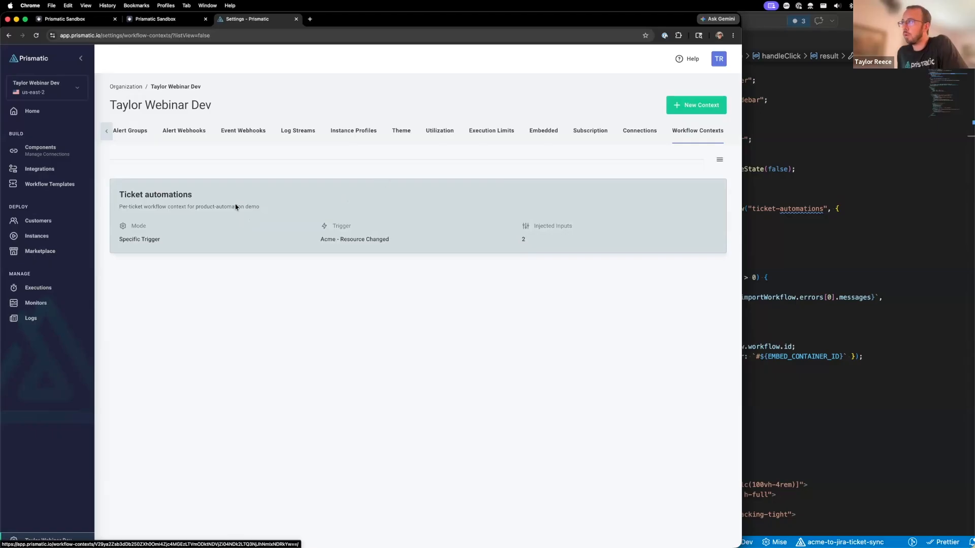
pyautogui.click(287, 199)
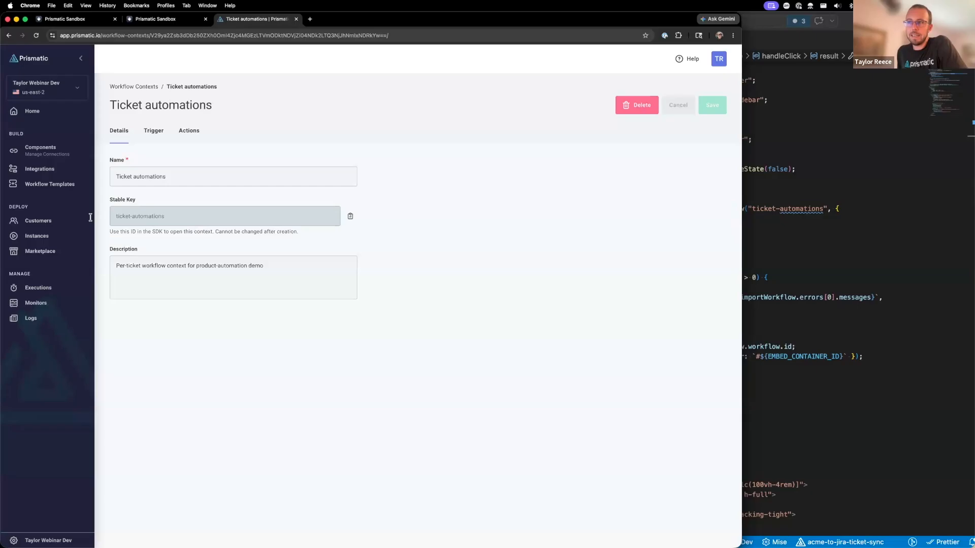
# - Compare the context's Stable Key with the "ticket-automations" argument of createWorkflow in page.tsx
pyautogui.moveTo(91, 217); pyautogui.dragTo(173, 219)
pyautogui.click(754, 209)
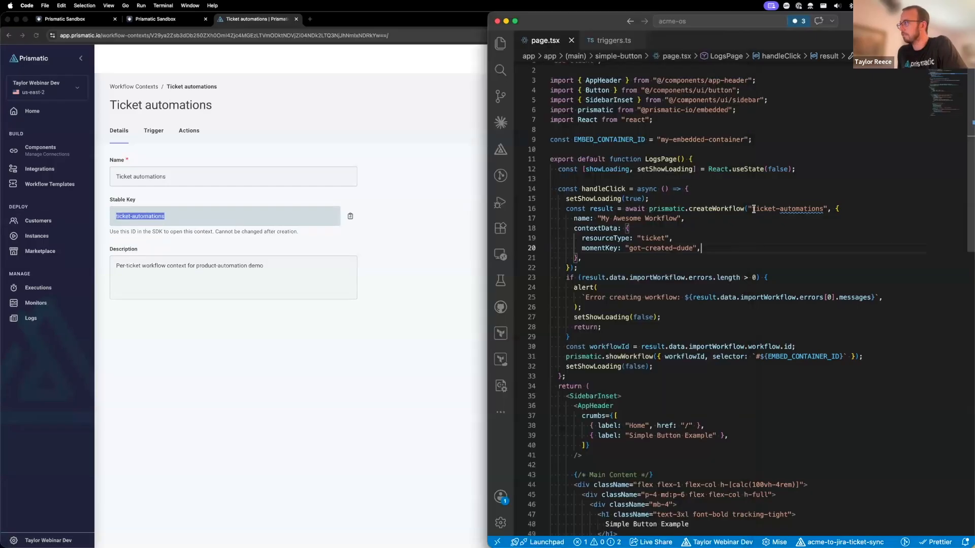
pyautogui.moveTo(748, 209); pyautogui.dragTo(826, 208)
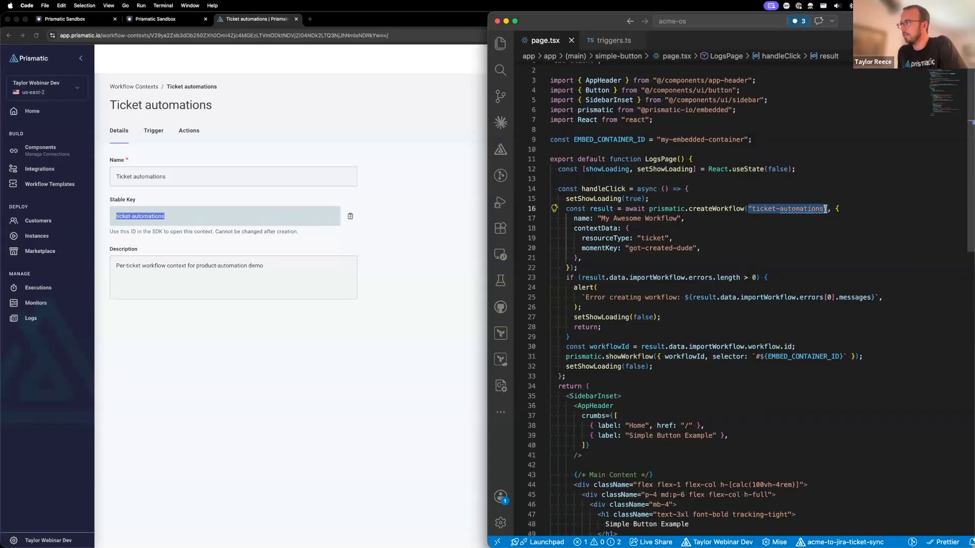
pyautogui.click(366, 157)
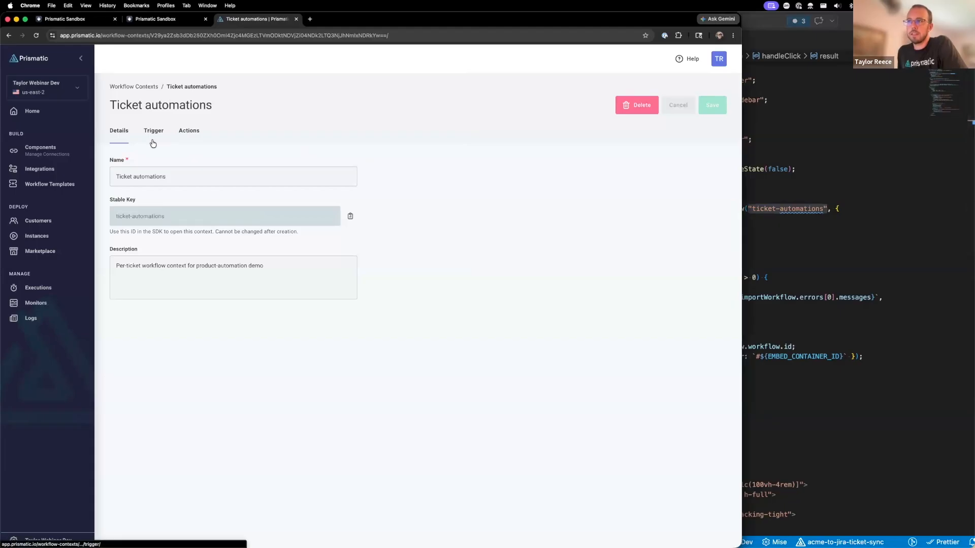
# - Examine the Ticket automations trigger settings, including the context data fields, the SDK contextData snippet and the new-field form, without adding a field
pyautogui.click(153, 144)
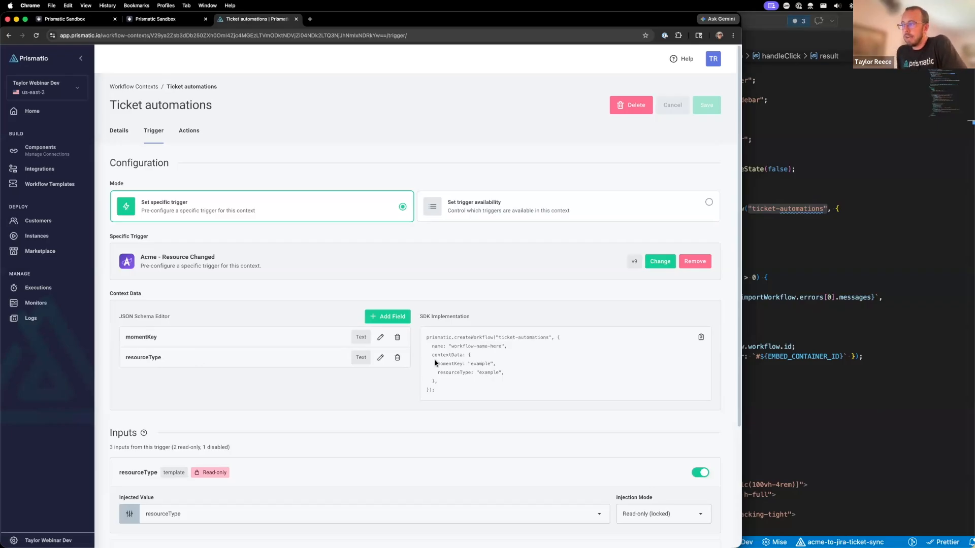
pyautogui.moveTo(431, 354); pyautogui.dragTo(451, 383)
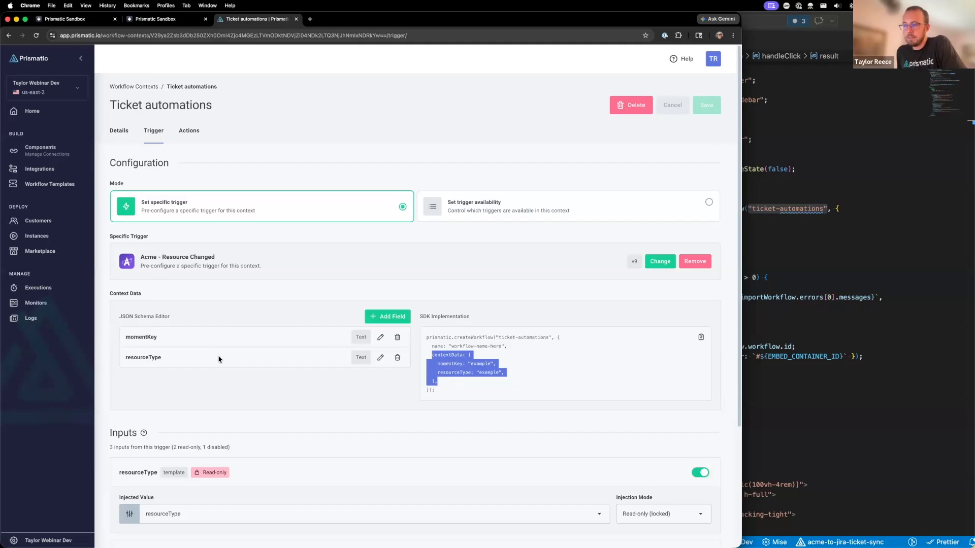
pyautogui.moveTo(125, 336); pyautogui.dragTo(337, 350)
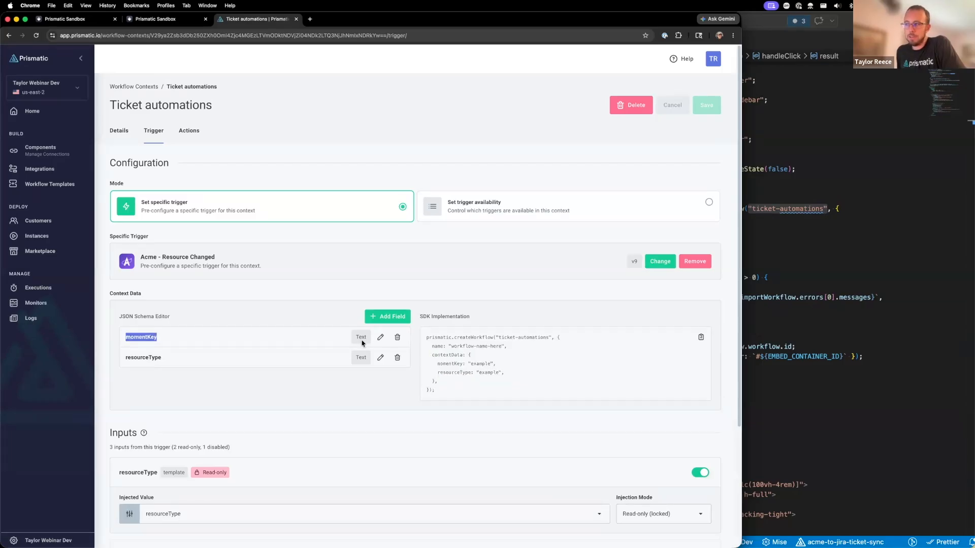
pyautogui.click(389, 317)
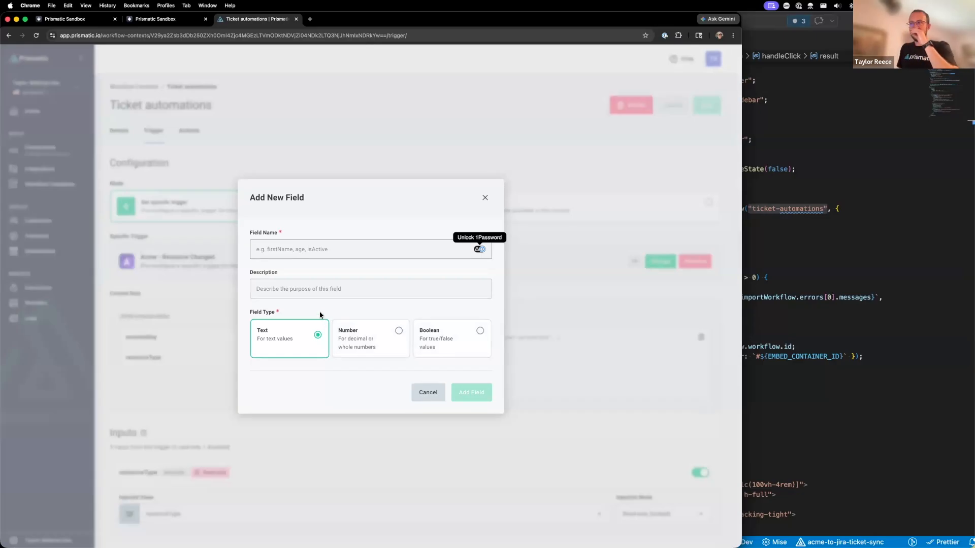
pyautogui.click(484, 198)
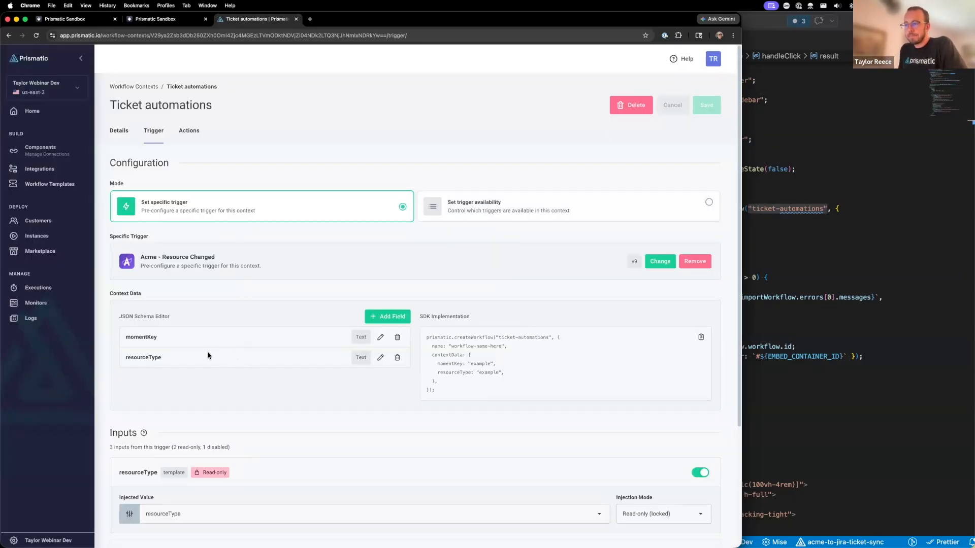
# - Compare the context's momentKey and resourceType fields and their injected inputs with the trigger configuration on the Simple Button Example page
pyautogui.scroll(-3, 207, 356)
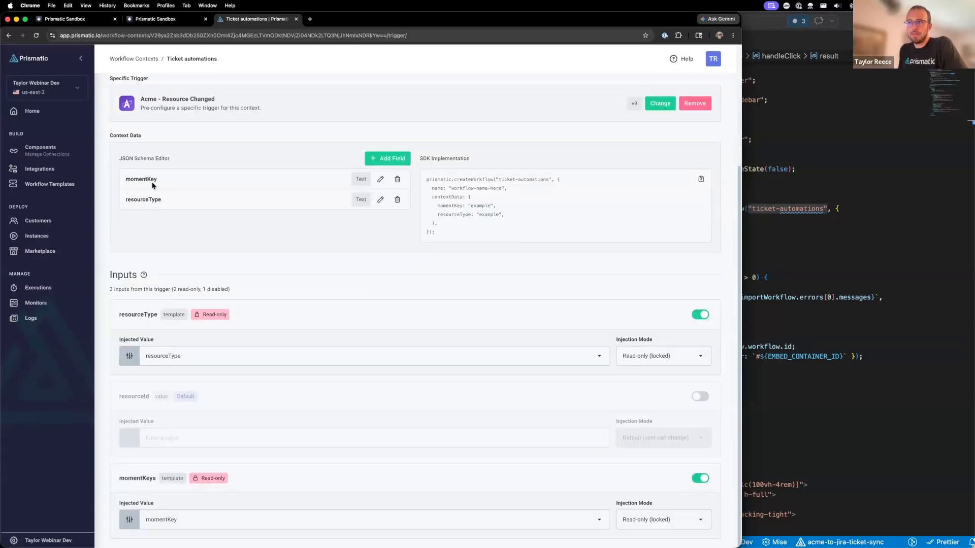
pyautogui.doubleClick(149, 179)
pyautogui.doubleClick(148, 198)
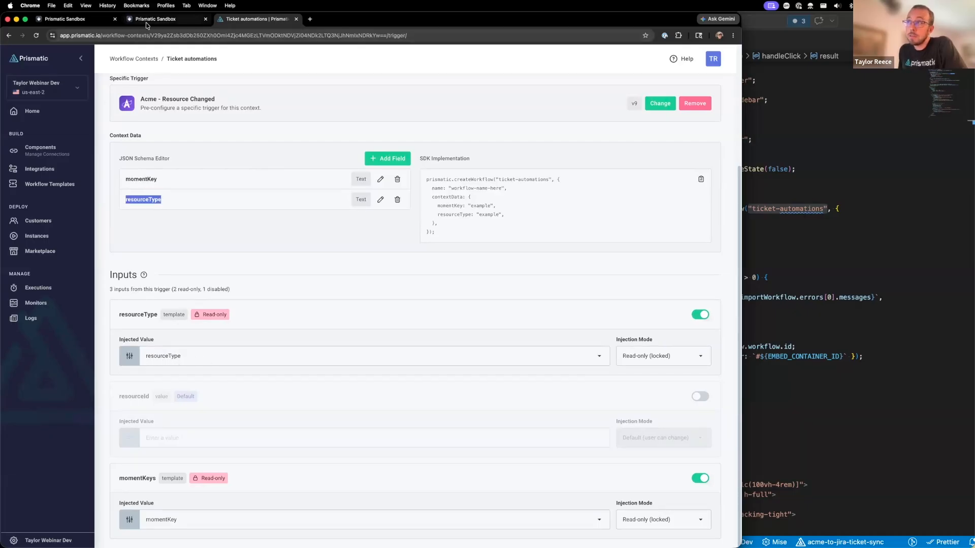
pyautogui.click(104, 20)
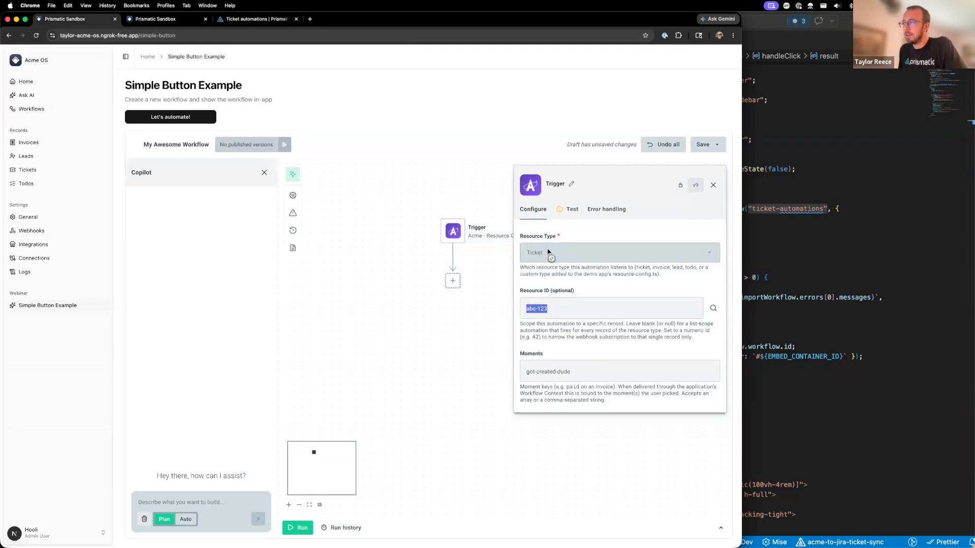
pyautogui.click(259, 20)
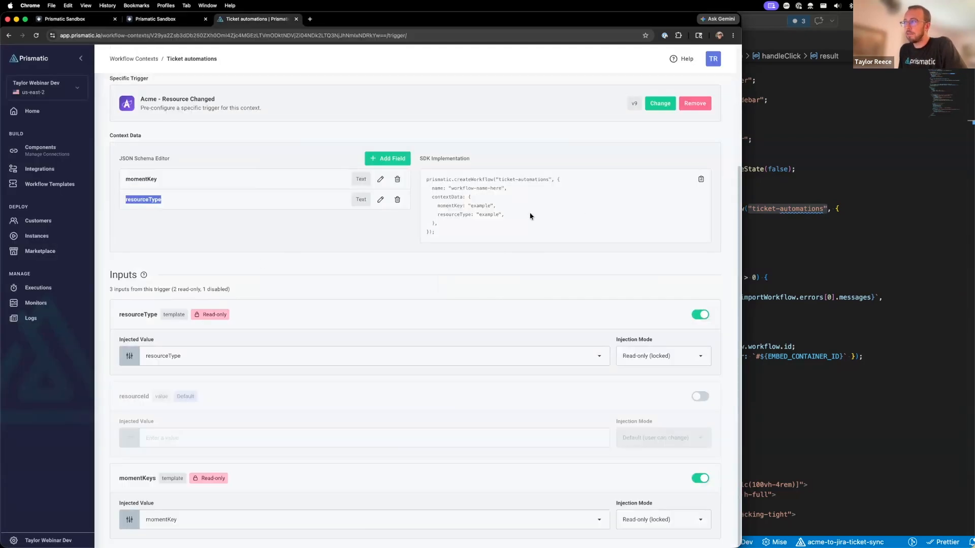
pyautogui.doubleClick(450, 206)
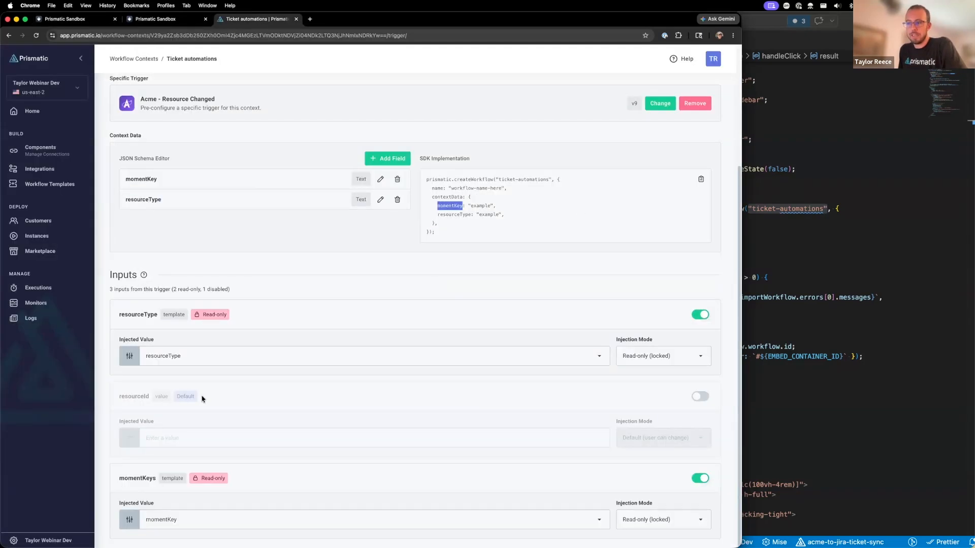
pyautogui.click(66, 19)
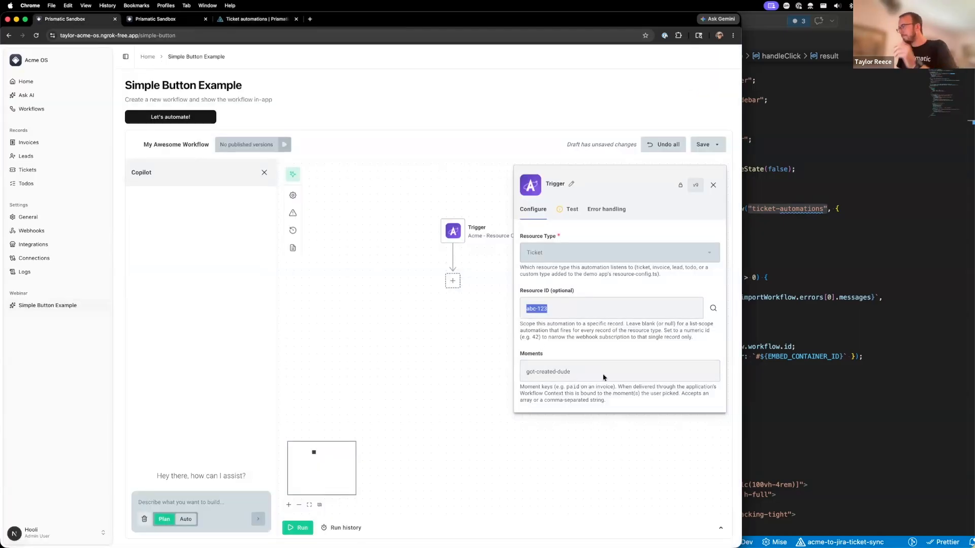
# - Compare the contextData object in page.tsx with the trigger's Resource Type, Resource ID and Moments inputs on the Simple Button Example page
pyautogui.click(790, 259)
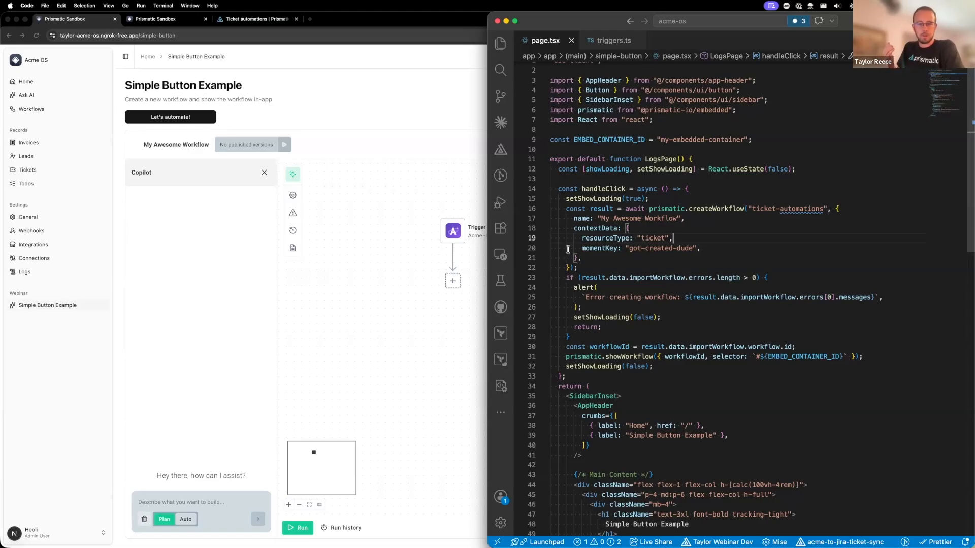
pyautogui.click(463, 244)
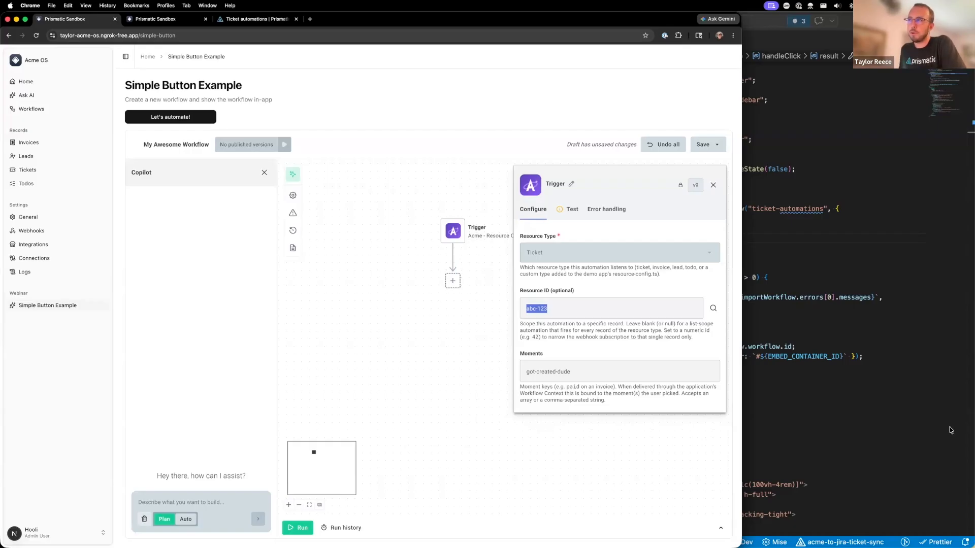
pyautogui.click(576, 304)
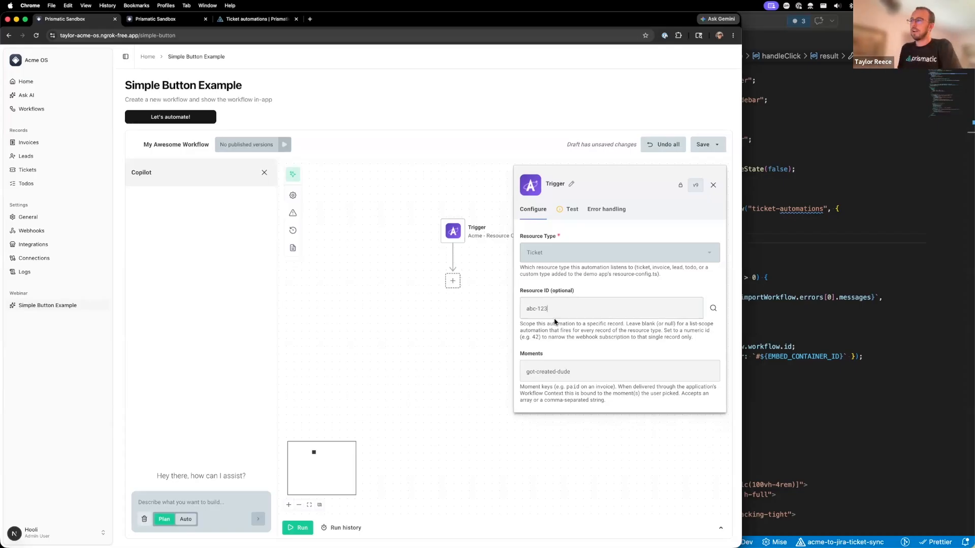
# - Bring up the Stickies outline, switch to VS Code and tile its window over the left two-thirds of the display
pyautogui.press('super+Tab')
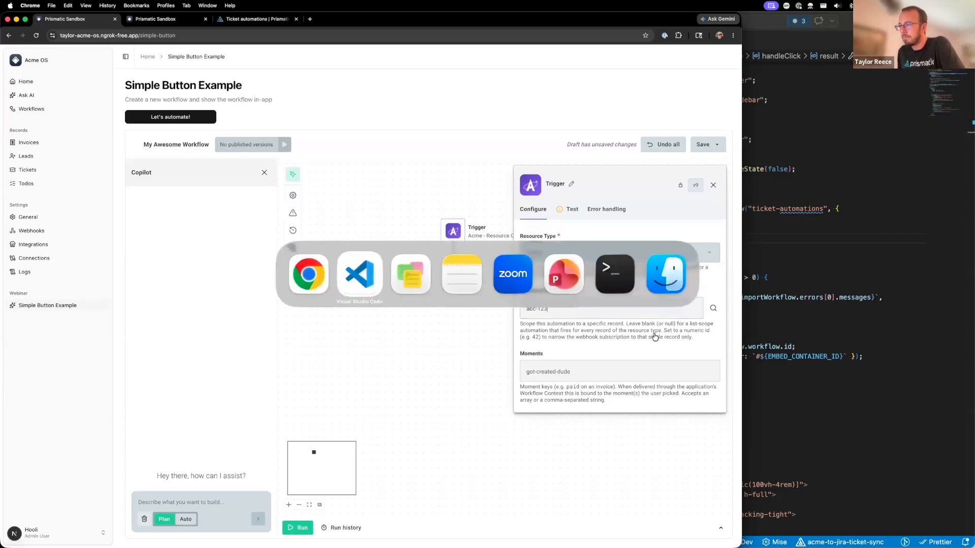
pyautogui.press('super+Tab')
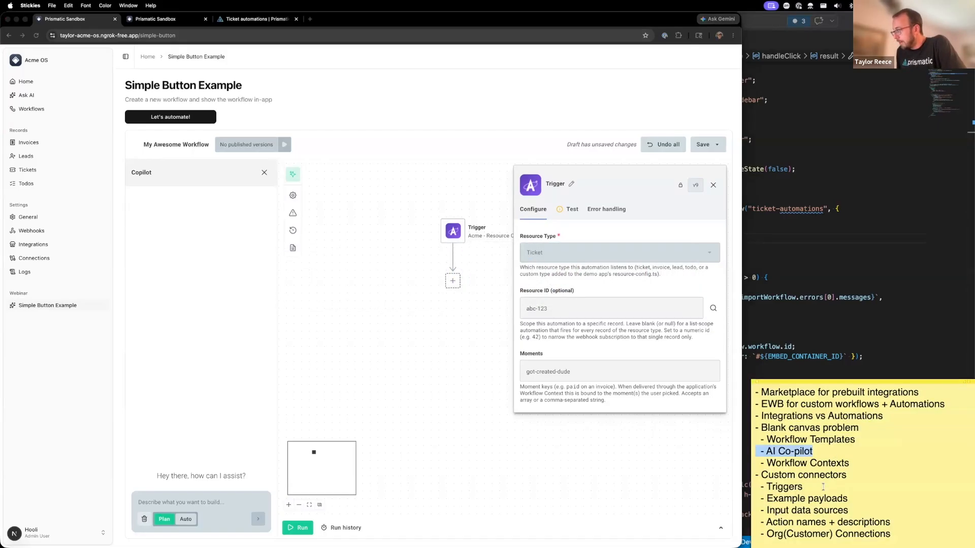
pyautogui.click(835, 232)
pyautogui.hotkey('ctrl', 'alt', 'Left')
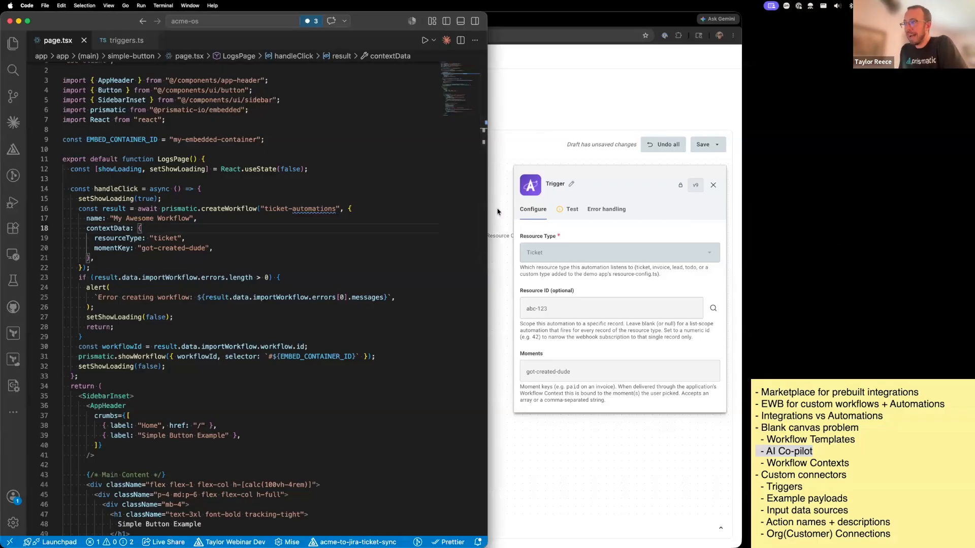
pyautogui.hotkey('ctrl', 'alt', 'Left')
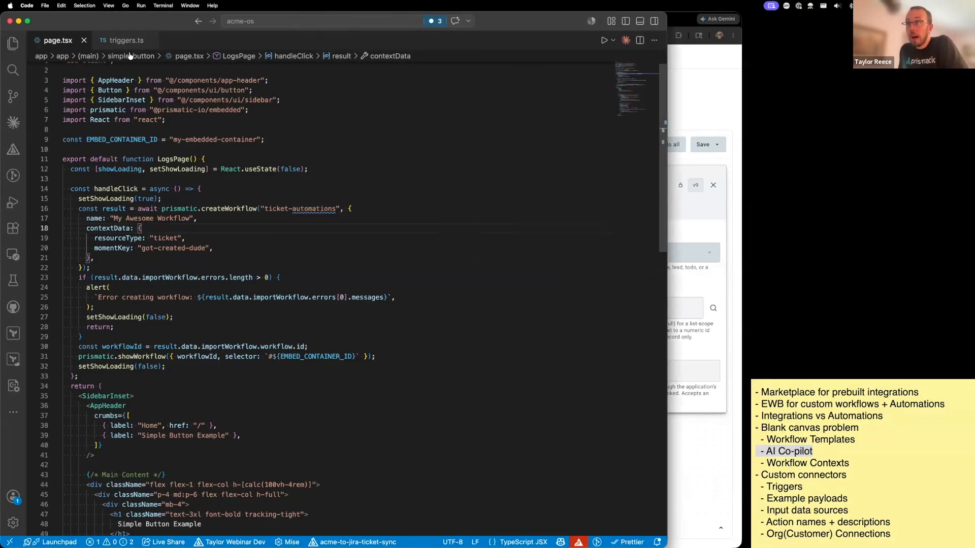
# - Examine the resourceChanged trigger in triggers.ts, including its inputs, the webhook create and delete handlers and the webhookPayload code
pyautogui.click(124, 40)
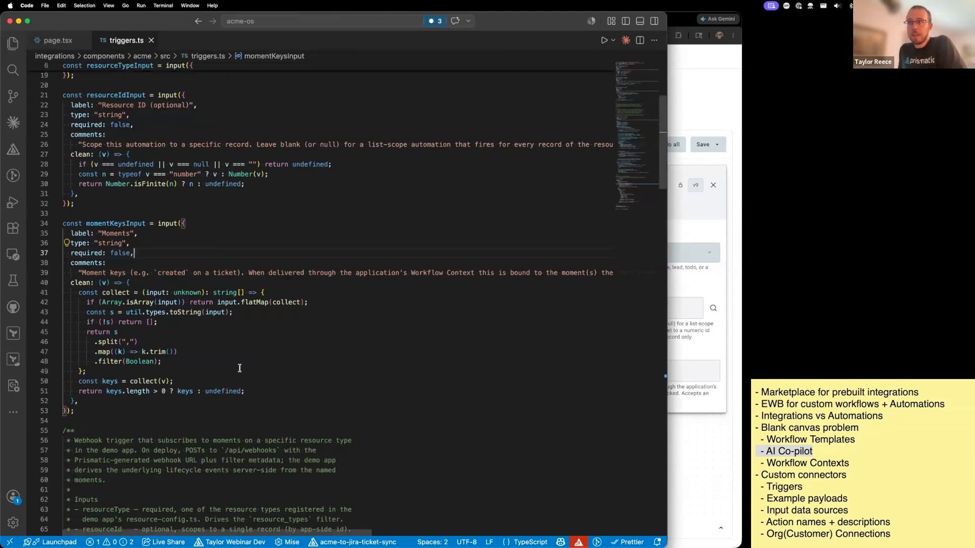
pyautogui.scroll(-15, 239, 368)
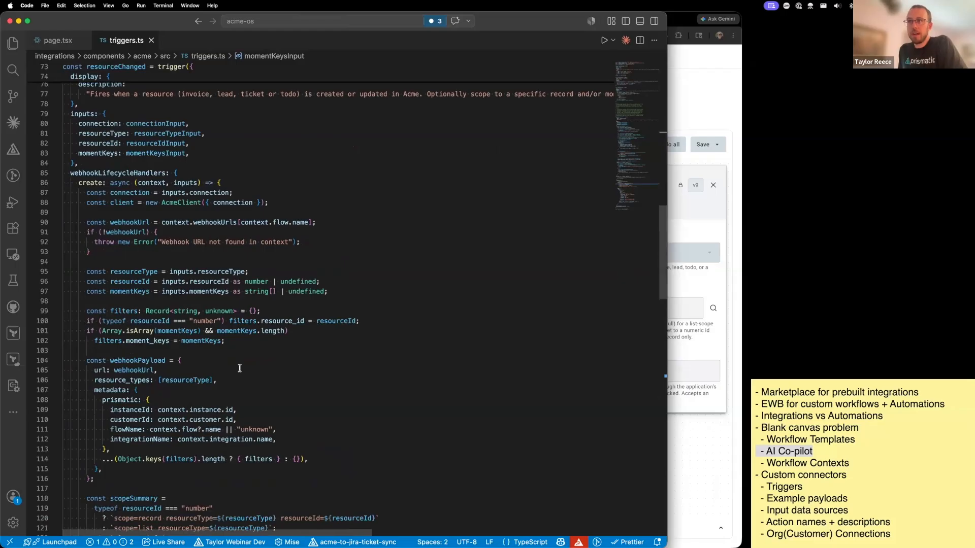
pyautogui.scroll(-1, 240, 368)
pyautogui.moveTo(86, 174); pyautogui.dragTo(253, 457)
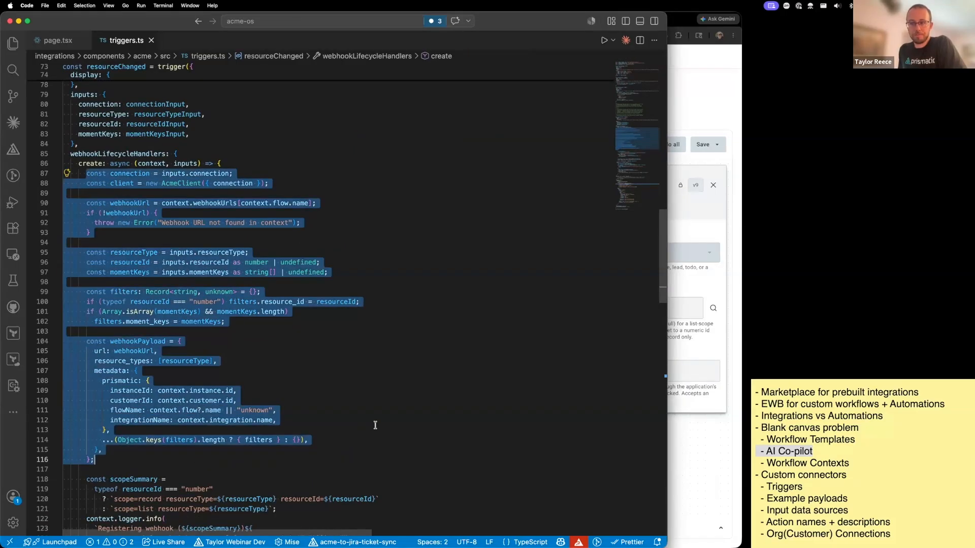
pyautogui.scroll(-4, 373, 426)
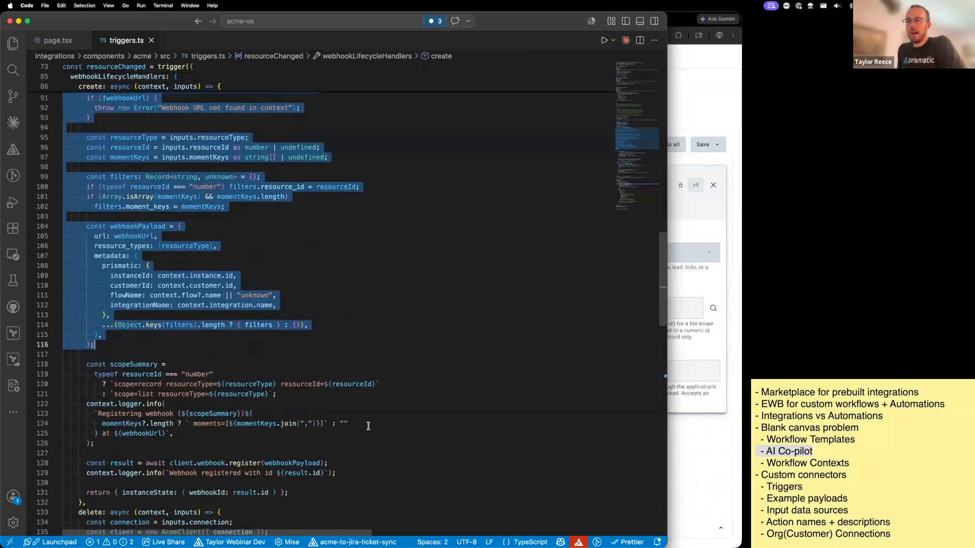
pyautogui.scroll(-8, 368, 426)
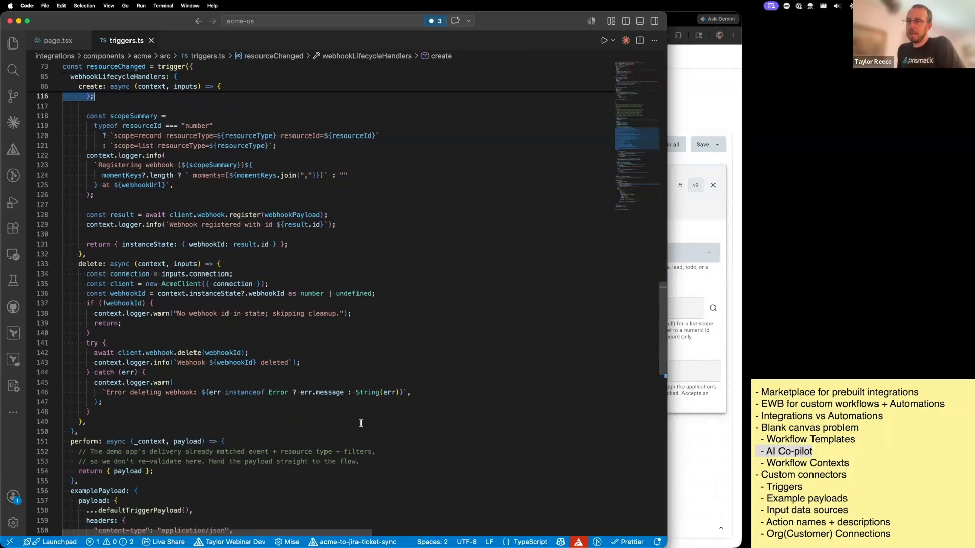
pyautogui.scroll(4, 337, 422)
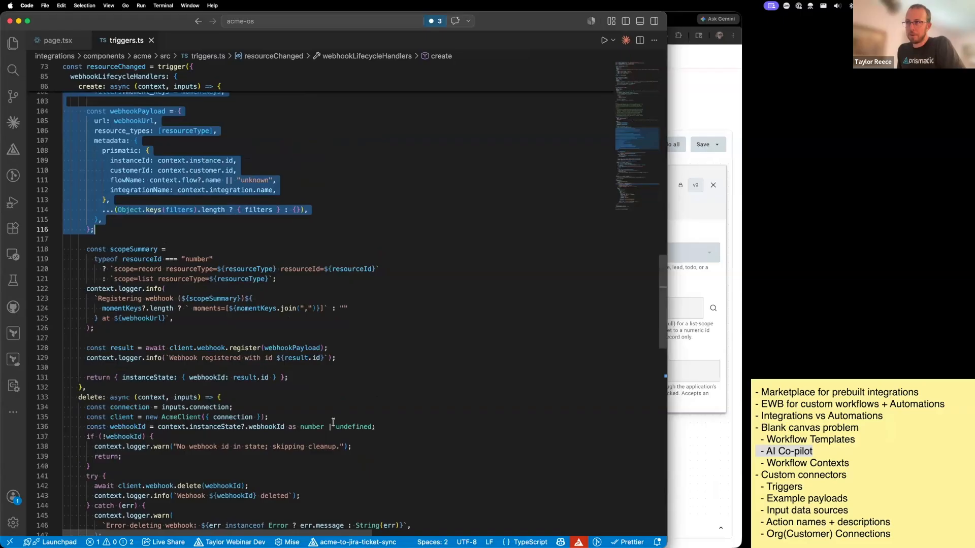
pyautogui.scroll(10, 333, 422)
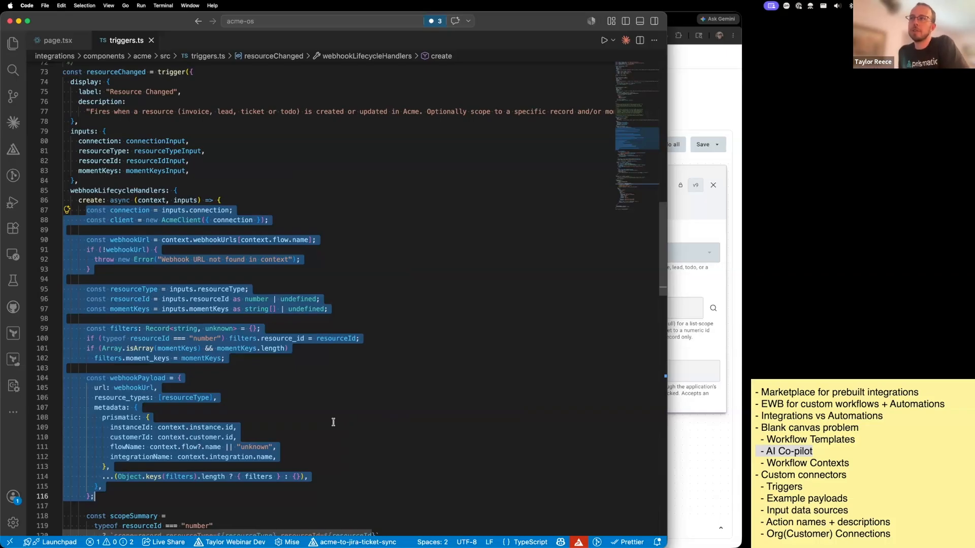
pyautogui.scroll(5, 333, 422)
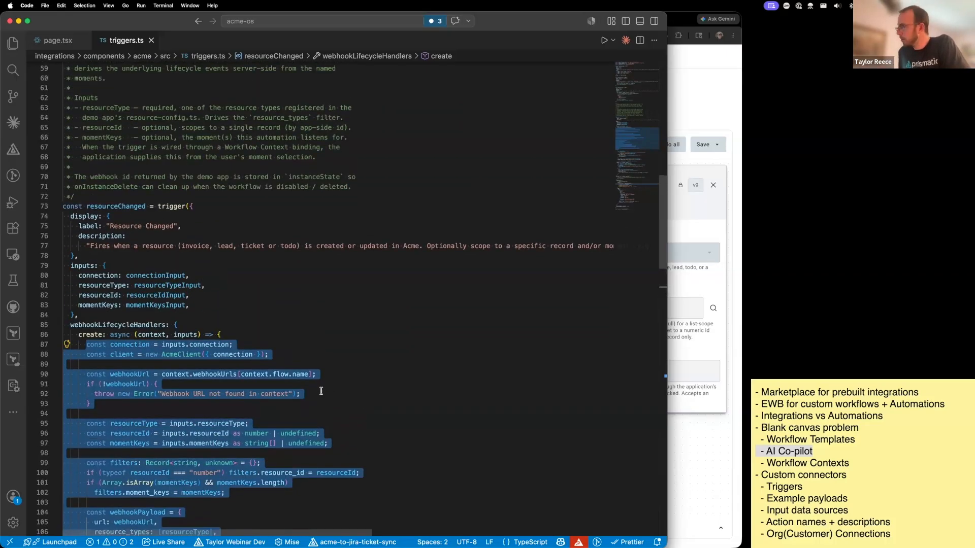
# - Highlight the "Input data sources" line in the Stickies outline and switch back to Chrome
pyautogui.doubleClick(861, 511)
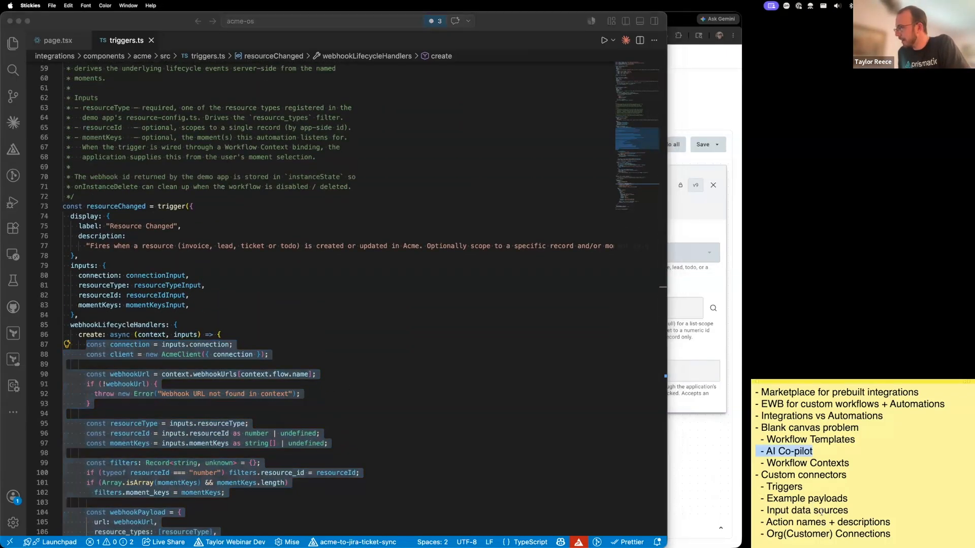
pyautogui.moveTo(861, 512); pyautogui.dragTo(696, 515)
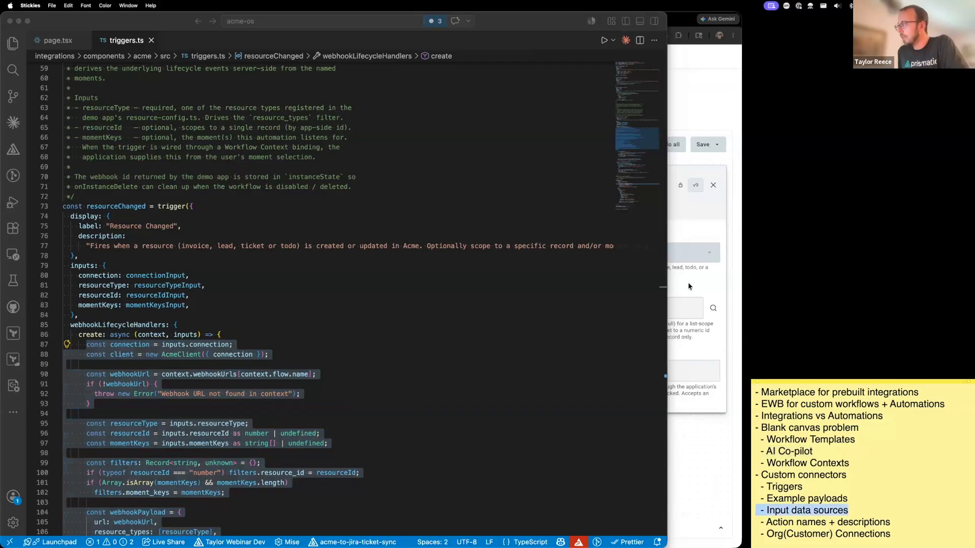
pyautogui.click(676, 281)
# - Inspect the trigger configuration of the Send new tickets to MS Teams workflow and return to the Workflows list
pyautogui.click(32, 84)
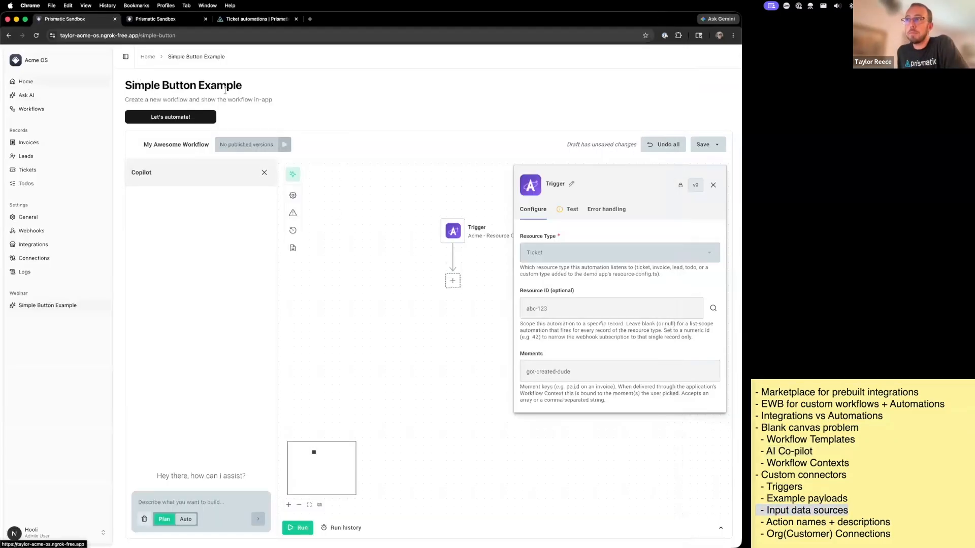
pyautogui.click(53, 143)
pyautogui.click(50, 109)
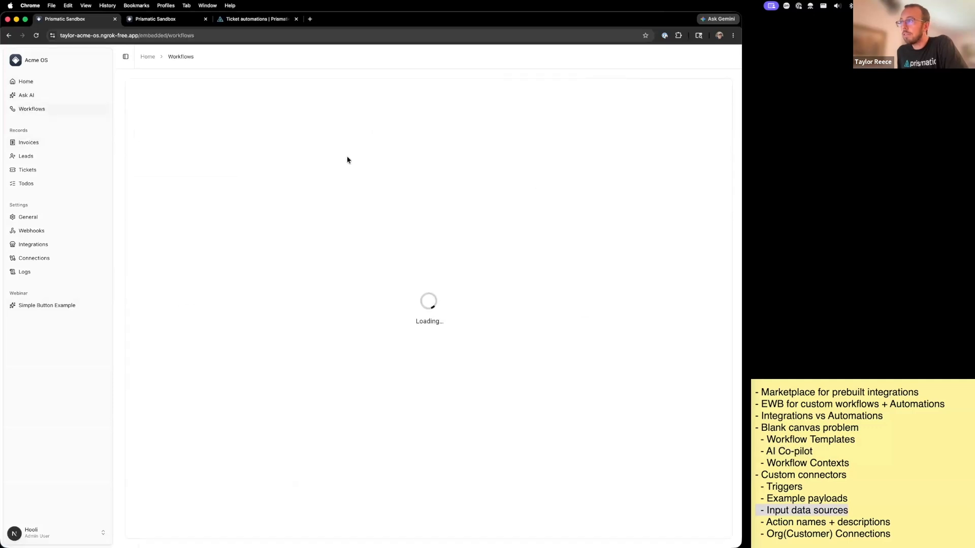
pyautogui.click(360, 175)
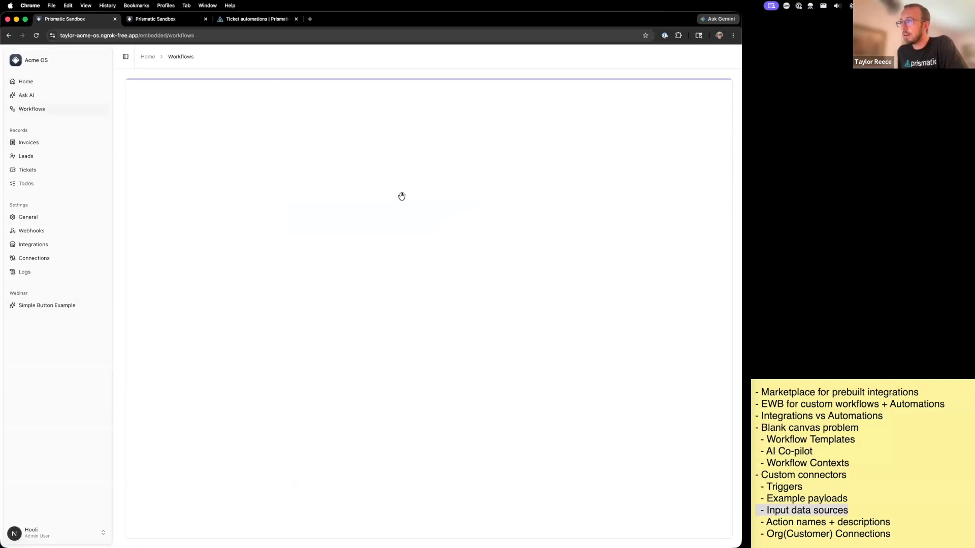
pyautogui.click(504, 190)
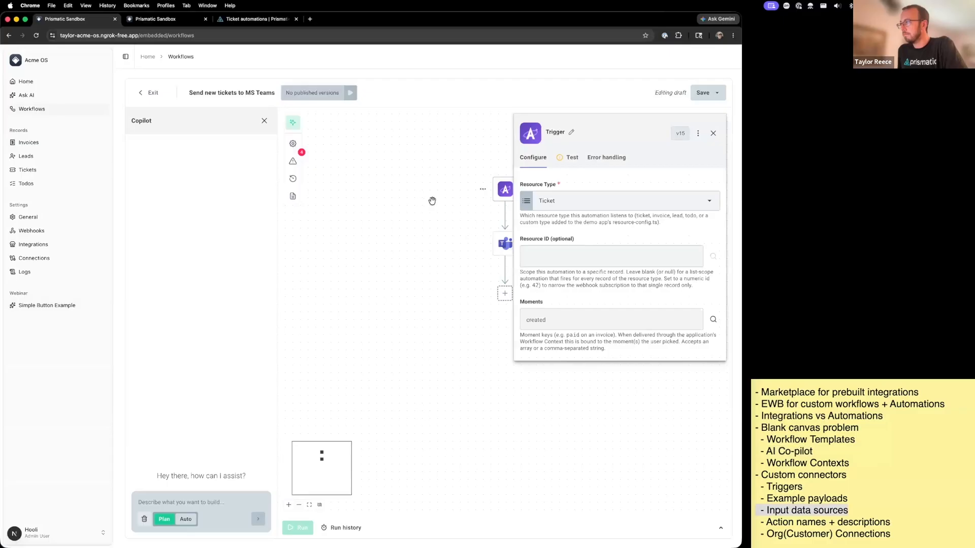
pyautogui.click(148, 92)
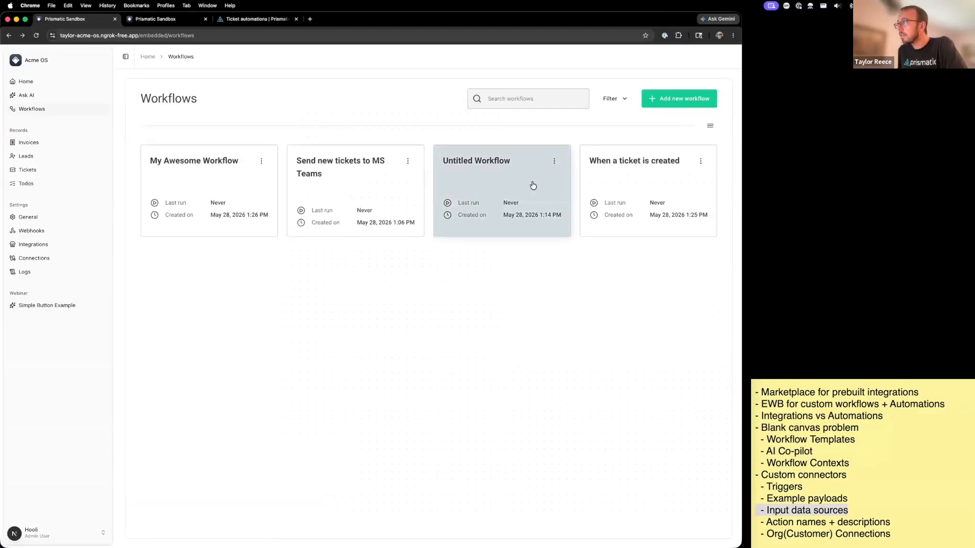
# - Review the Assignee options of the Update Ticket step in Untitled Workflow, then exit without changing the selection
pyautogui.click(531, 183)
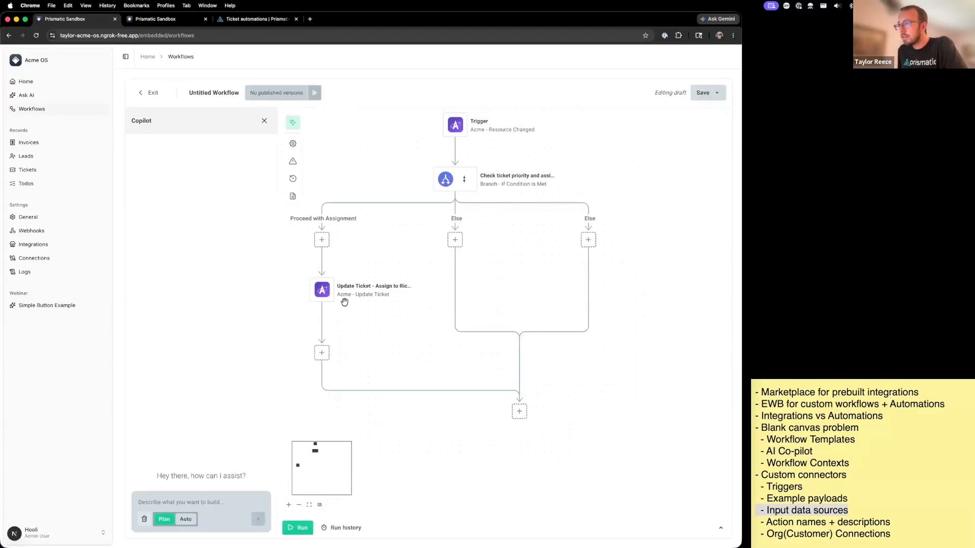
pyautogui.click(355, 295)
pyautogui.scroll(-3, 574, 337)
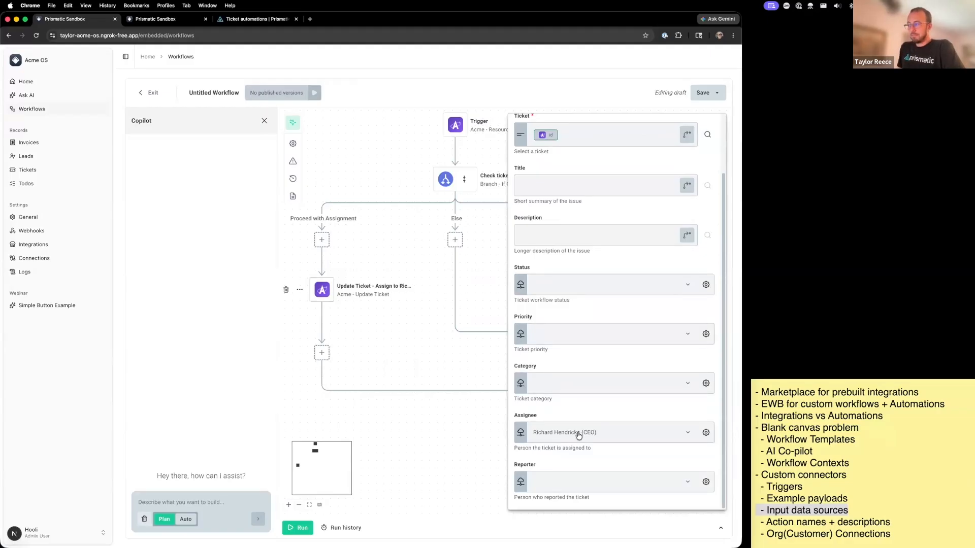
pyautogui.click(578, 435)
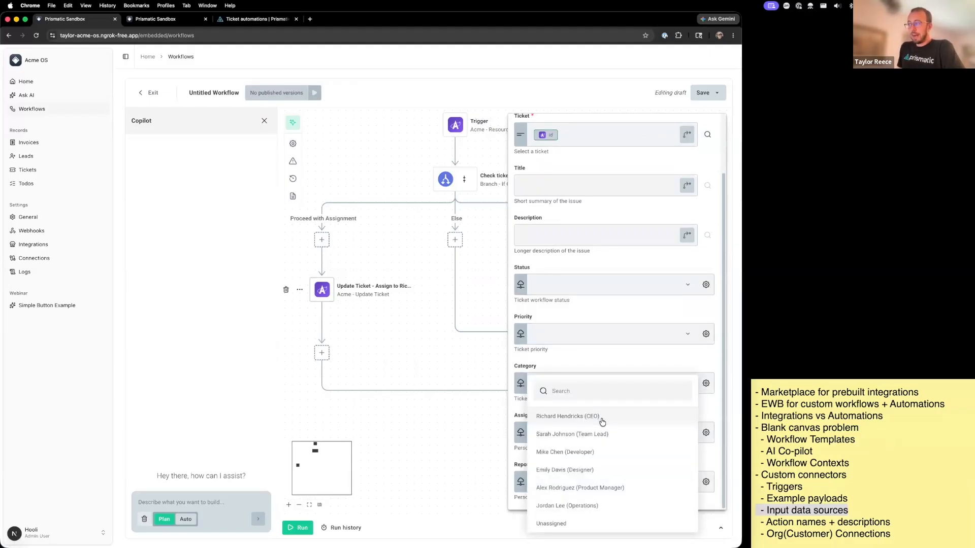
pyautogui.click(168, 93)
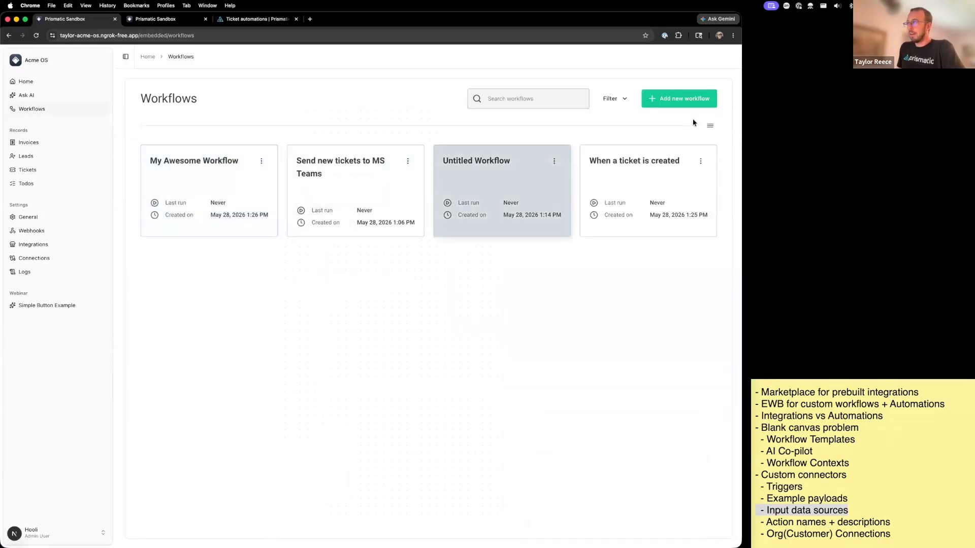
# - Create a new workflow from the Notify Slack on Critical Tickets template
pyautogui.click(685, 104)
pyautogui.click(519, 287)
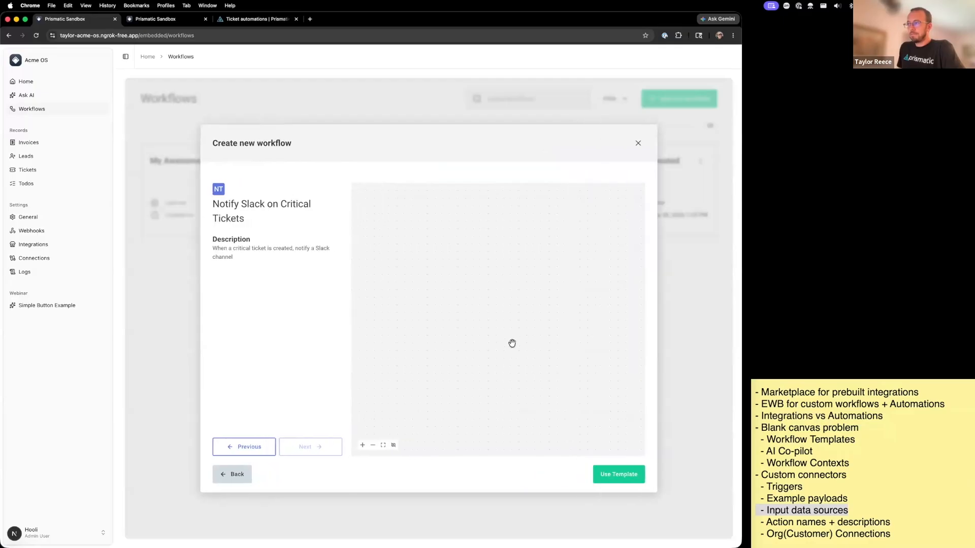
pyautogui.click(611, 480)
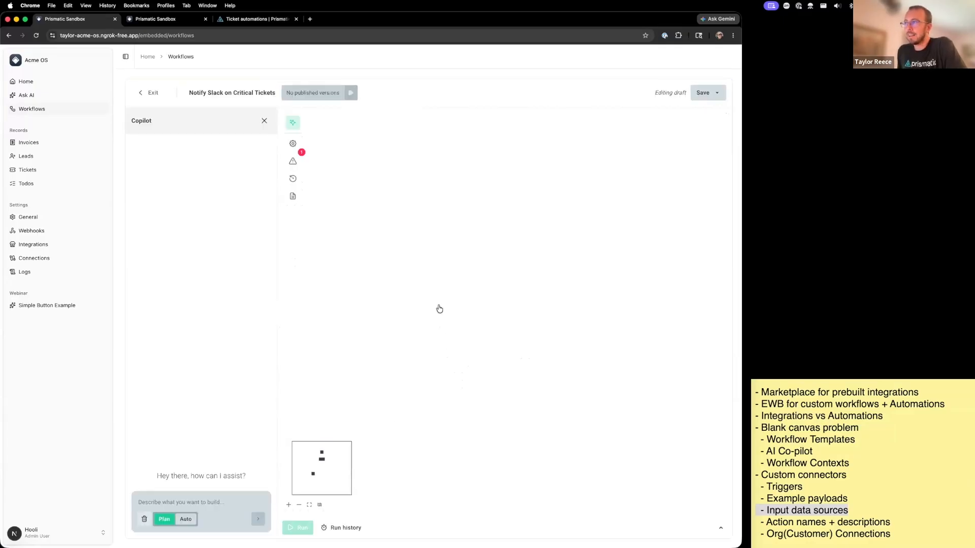
# - Assign the existing OAuth 2.0 connection to the Slack Post Message step on the Critical branch
pyautogui.click(441, 353)
pyautogui.click(639, 212)
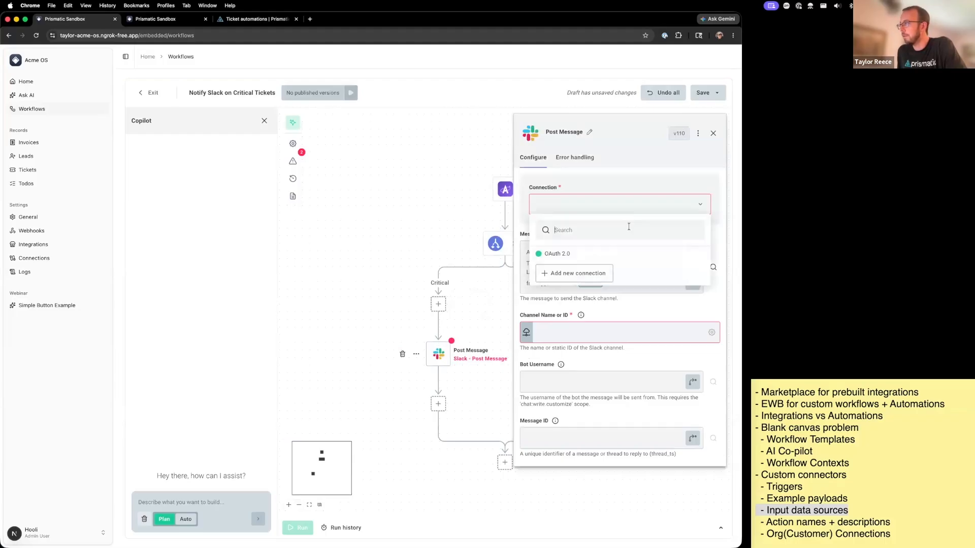
pyautogui.click(621, 254)
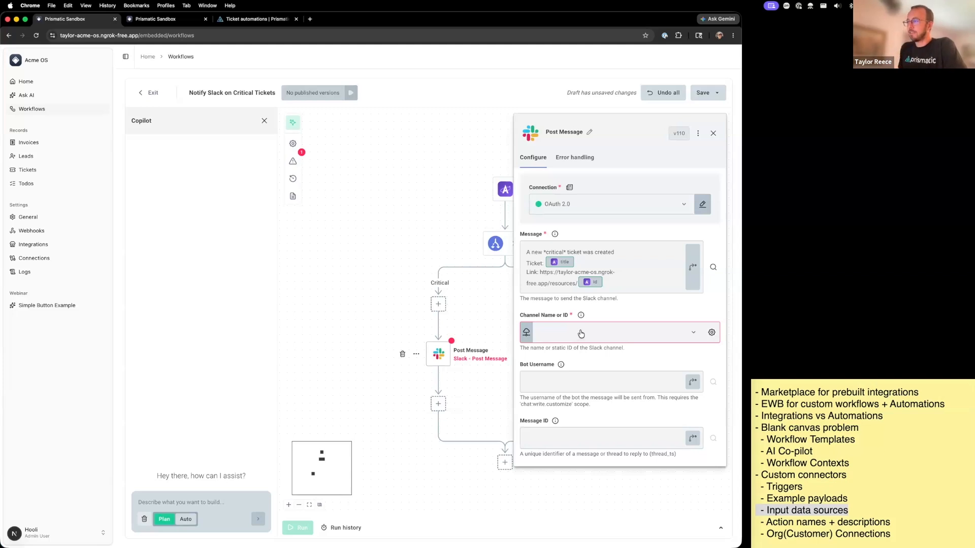
# - Browse the Slack channels offered for the Post Message step's Channel Name or ID without choosing one
pyautogui.click(581, 333)
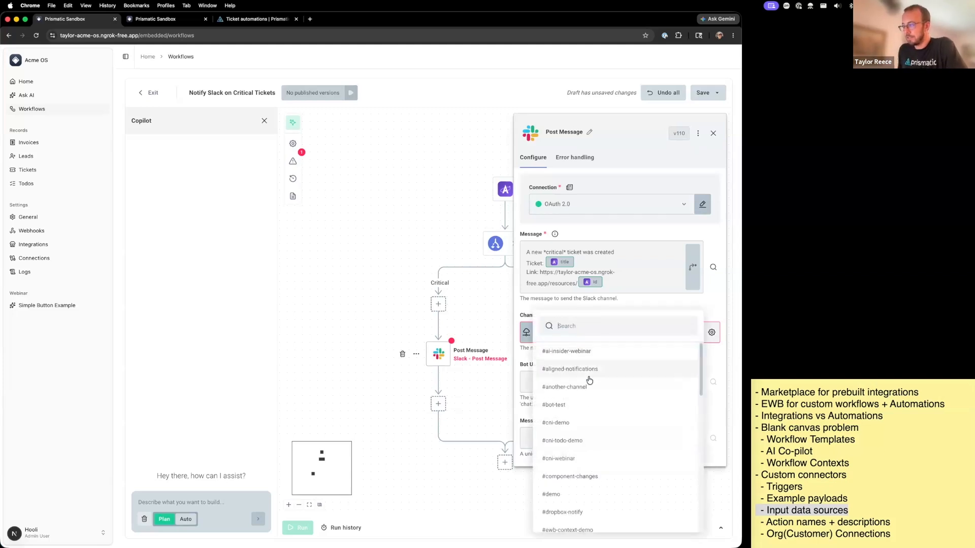
pyautogui.scroll(-15, 589, 380)
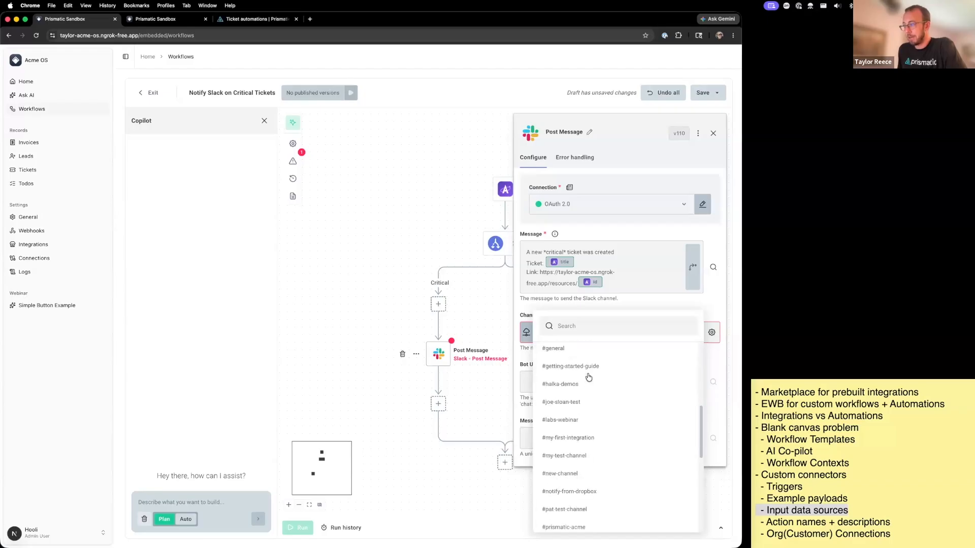
pyautogui.scroll(8, 588, 378)
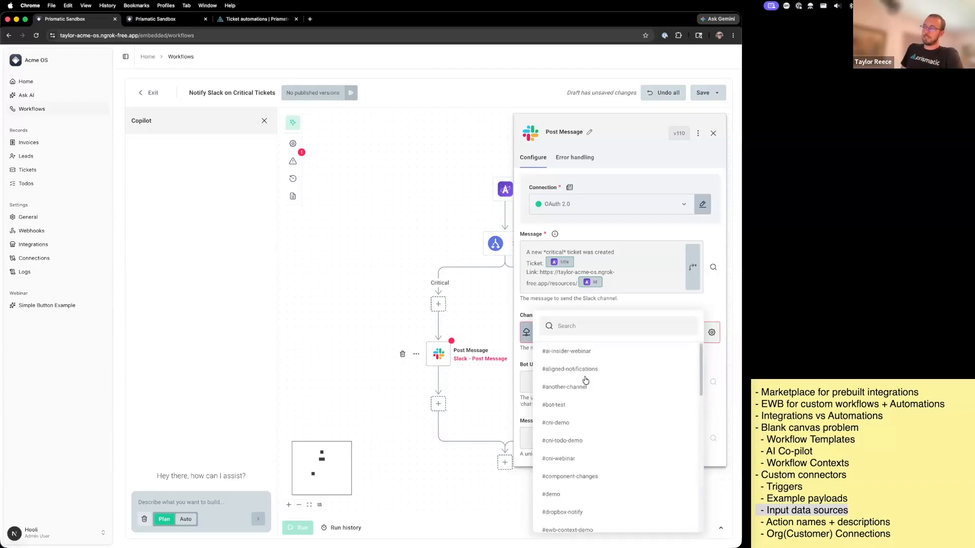
pyautogui.click(217, 225)
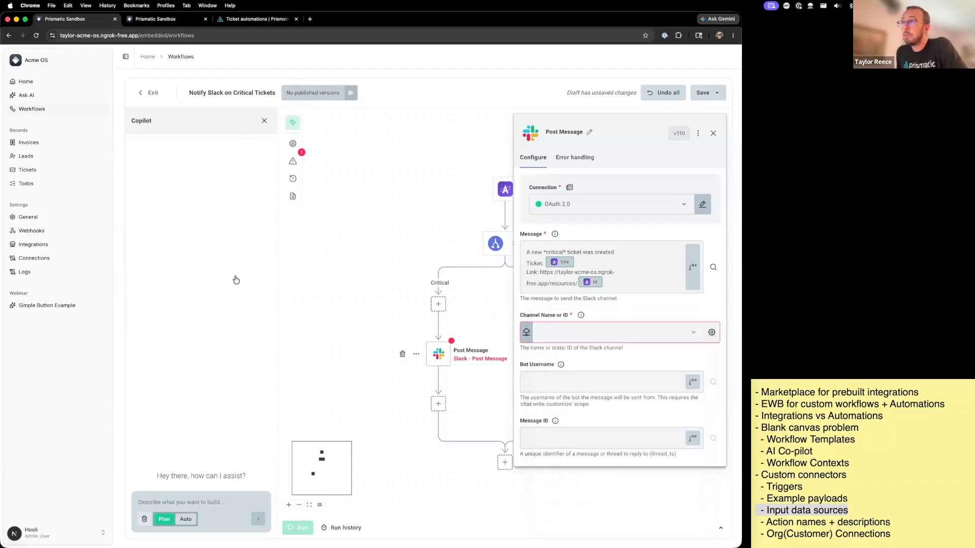
# - Switch to VS Code and review the ticket picklist definitions in the acme component's dataSources/ticket.ts
pyautogui.press('super+Tab')
pyautogui.press('super+Tab')
pyautogui.click(261, 321)
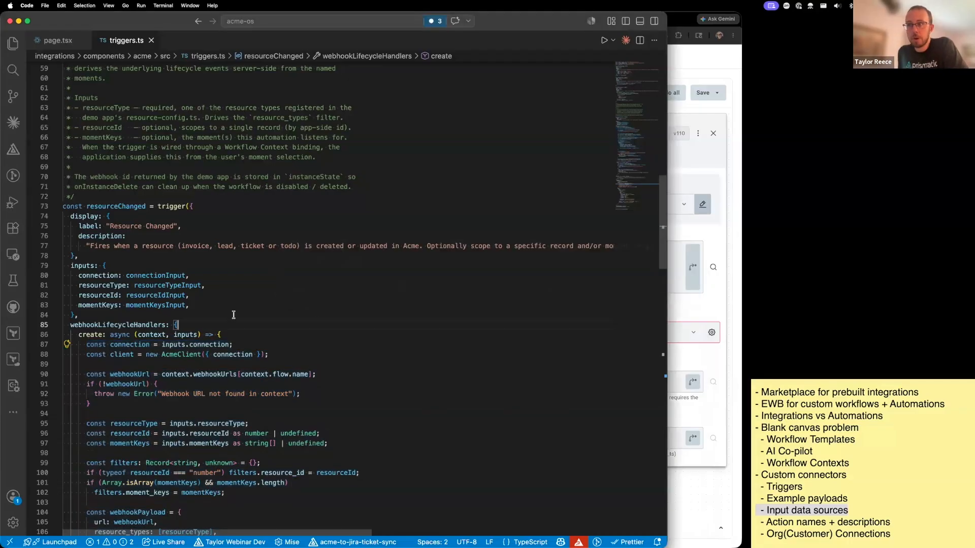
pyautogui.scroll(-1, 223, 276)
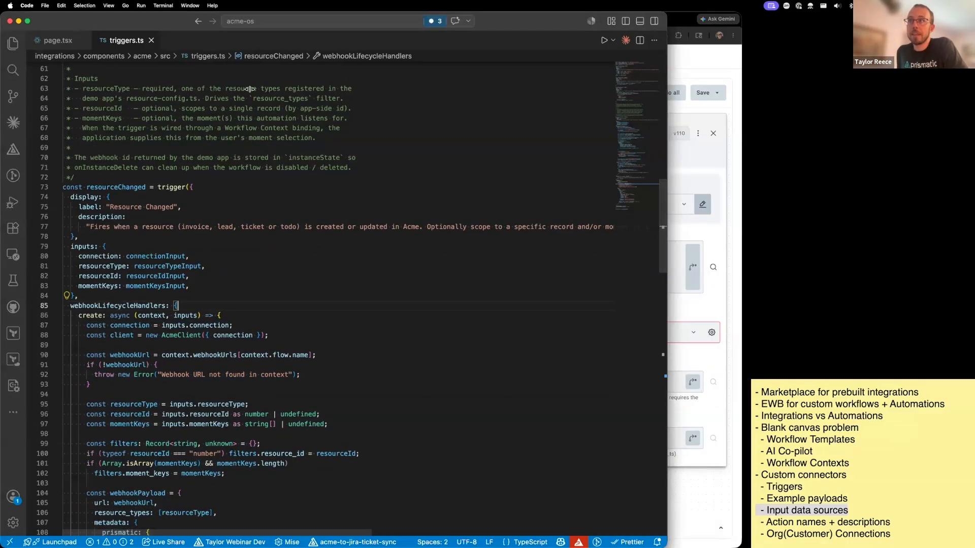
pyautogui.press('super+b')
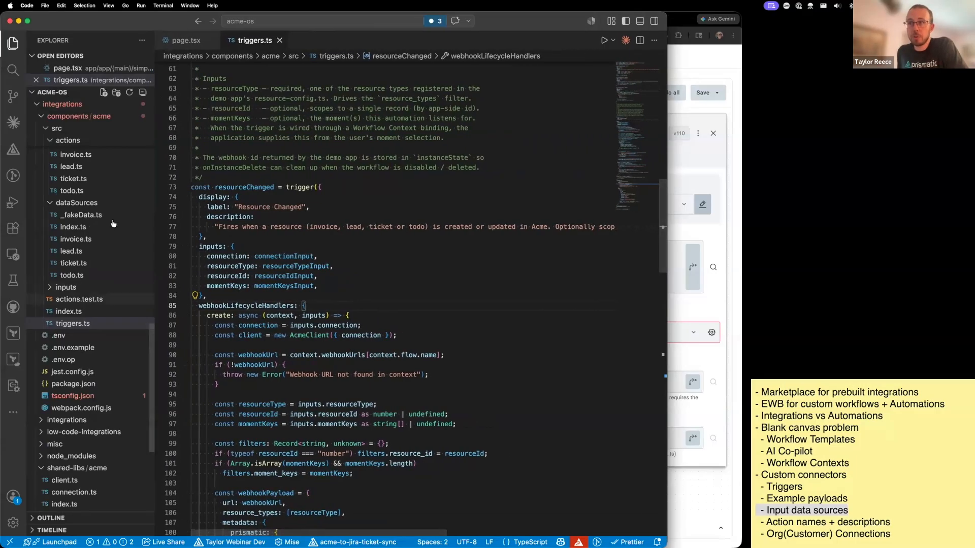
pyautogui.click(94, 263)
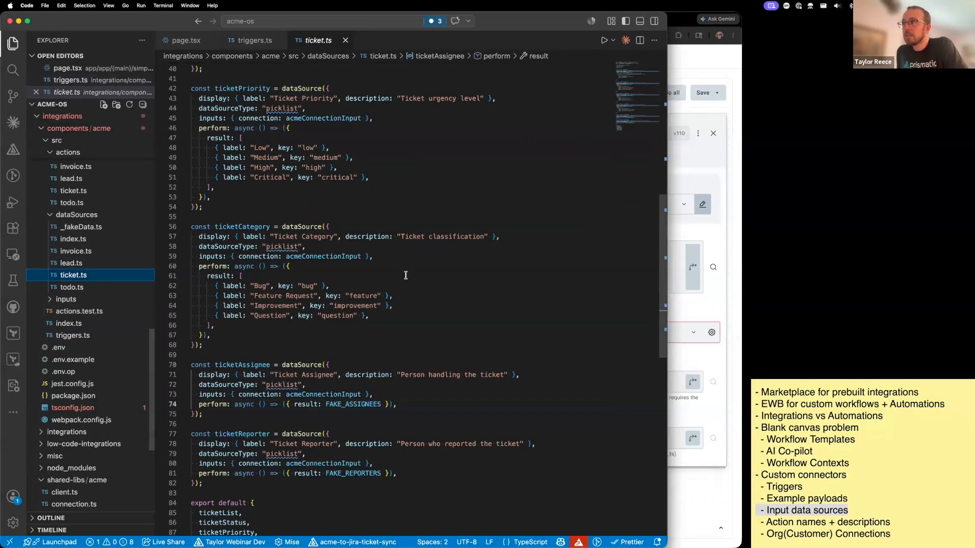
pyautogui.scroll(8, 406, 275)
pyautogui.scroll(-12, 406, 275)
pyautogui.click(440, 286)
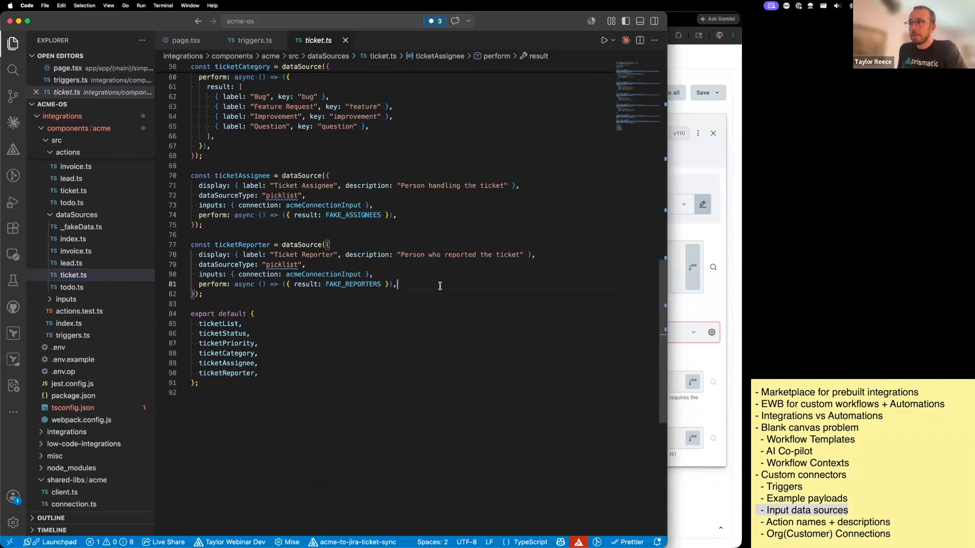
# - Locate the assigneeInput definition from the updateTicket action in actions/ticket.ts and highlight its ticketAssignee data source
pyautogui.click(93, 191)
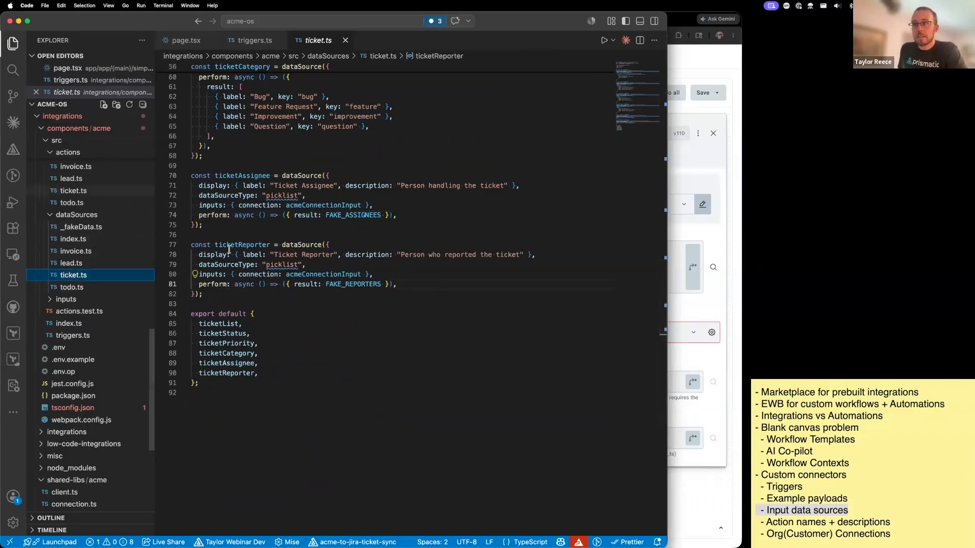
pyautogui.scroll(3, 327, 254)
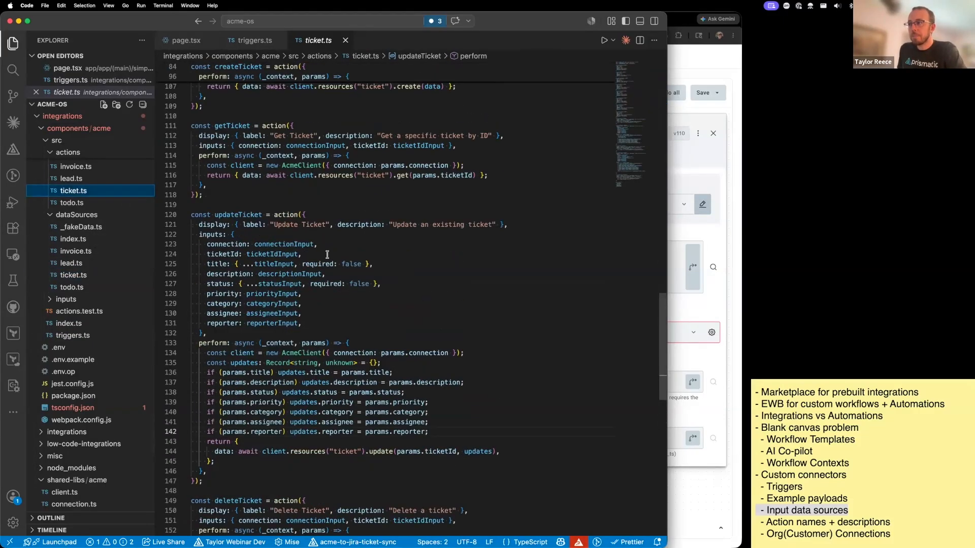
pyautogui.keyDown('super'); pyautogui.click(275, 315); pyautogui.keyUp('super')
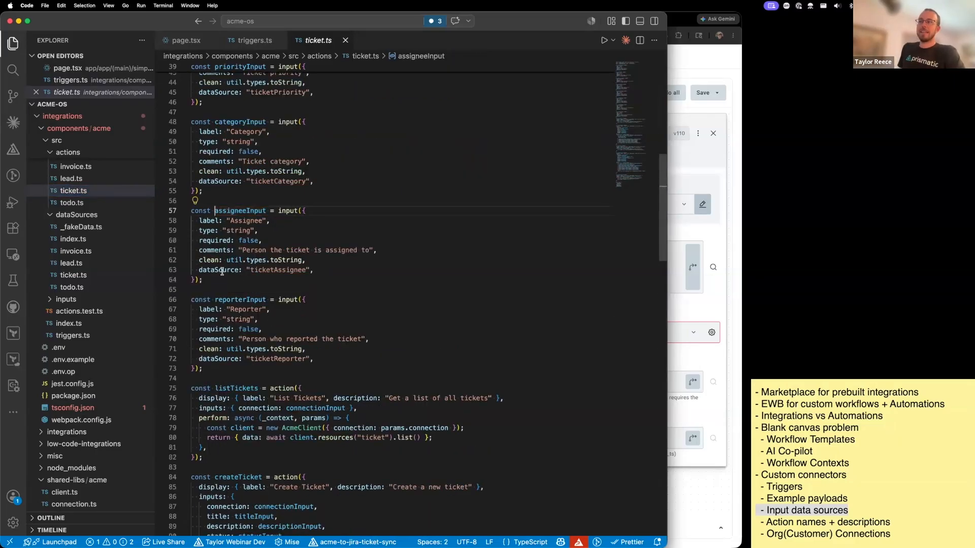
pyautogui.click(221, 270)
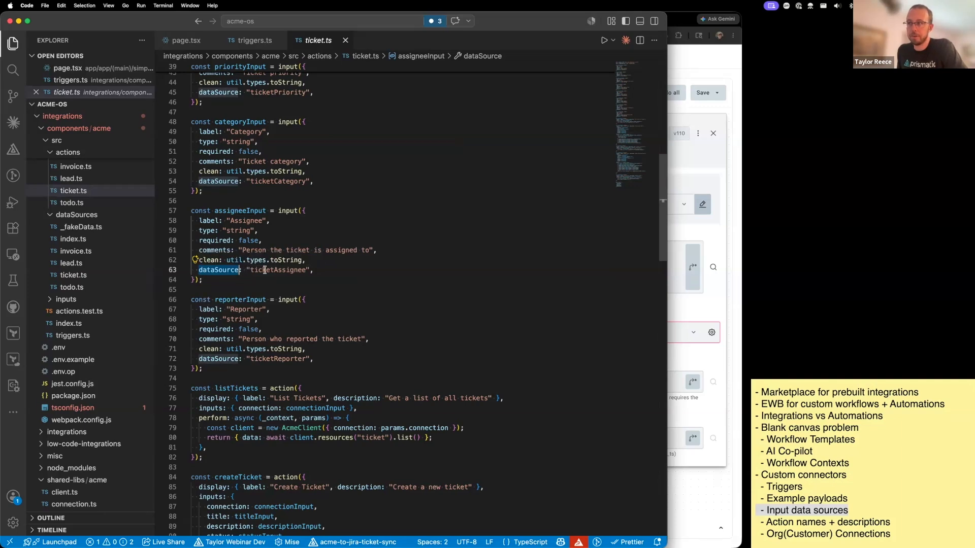
pyautogui.moveTo(250, 270); pyautogui.dragTo(303, 270)
# - Search the project for ticketAssignee, open its data source definition, and inspect the FAKE_ASSIGNEES list it returns
pyautogui.click(12, 69)
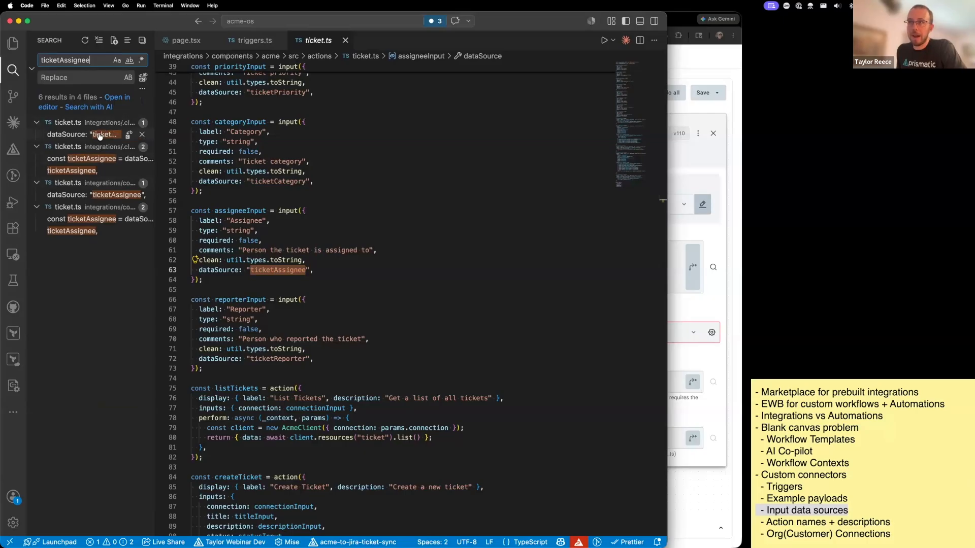
pyautogui.click(100, 134)
pyautogui.click(92, 160)
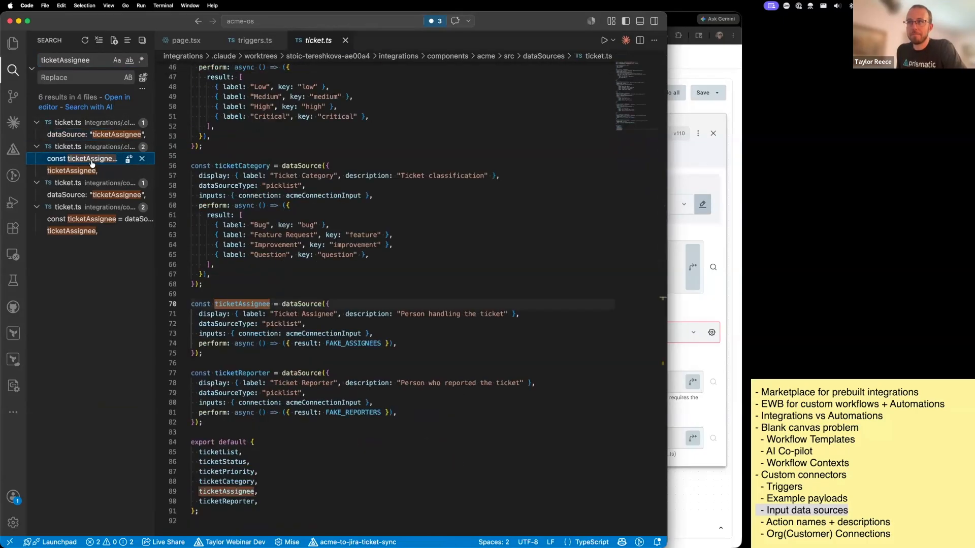
pyautogui.keyDown('super'); pyautogui.click(342, 341); pyautogui.keyUp('super')
pyautogui.moveTo(206, 226); pyautogui.dragTo(121, 137)
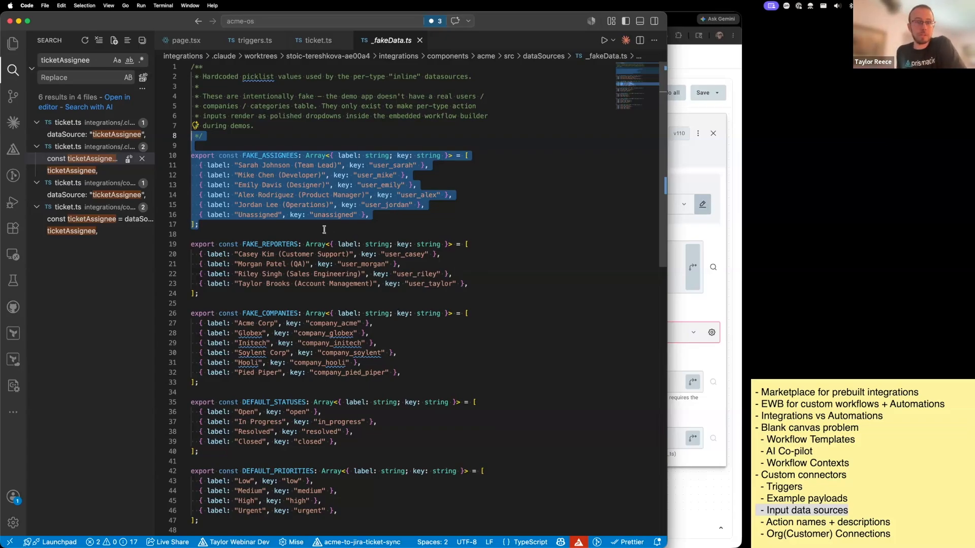
pyautogui.click(254, 223)
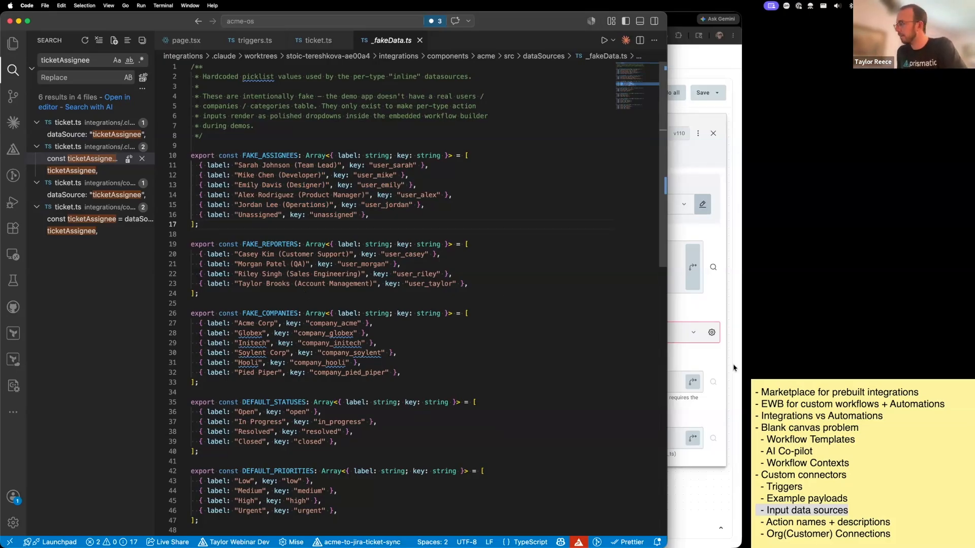
# - Switch back to Chrome, leave the Notify Slack on Critical Tickets workflow without saving, and open the Update Ticket step in Untitled Workflow
pyautogui.click(868, 496)
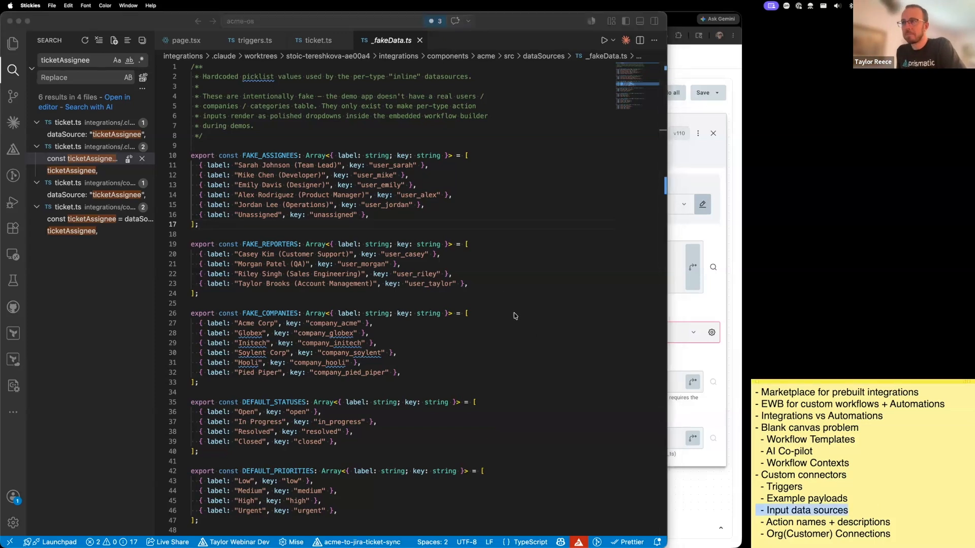
pyautogui.click(687, 175)
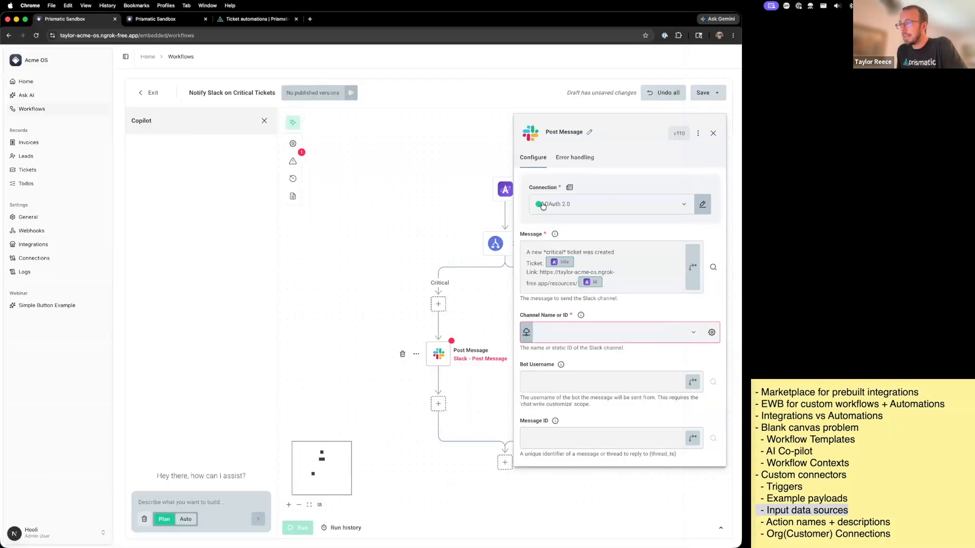
pyautogui.click(158, 94)
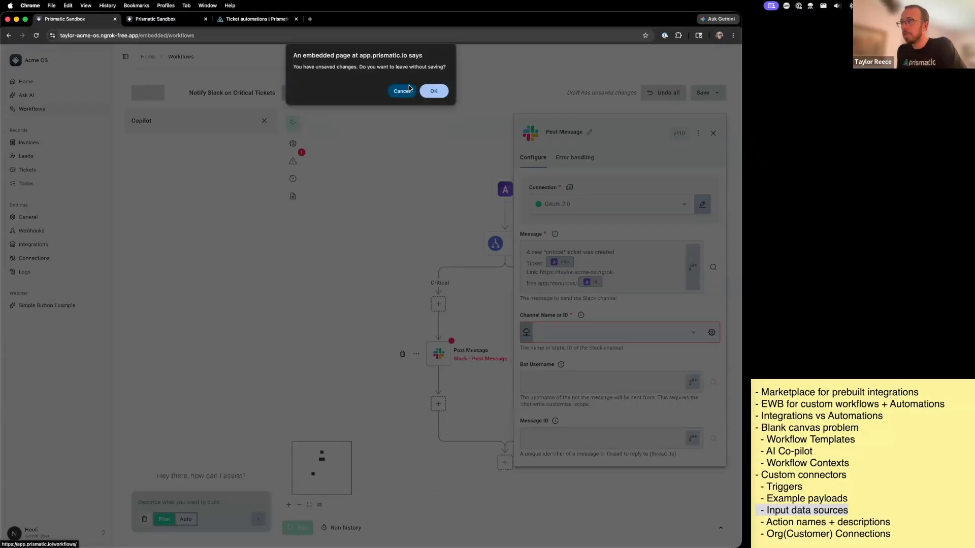
pyautogui.click(434, 92)
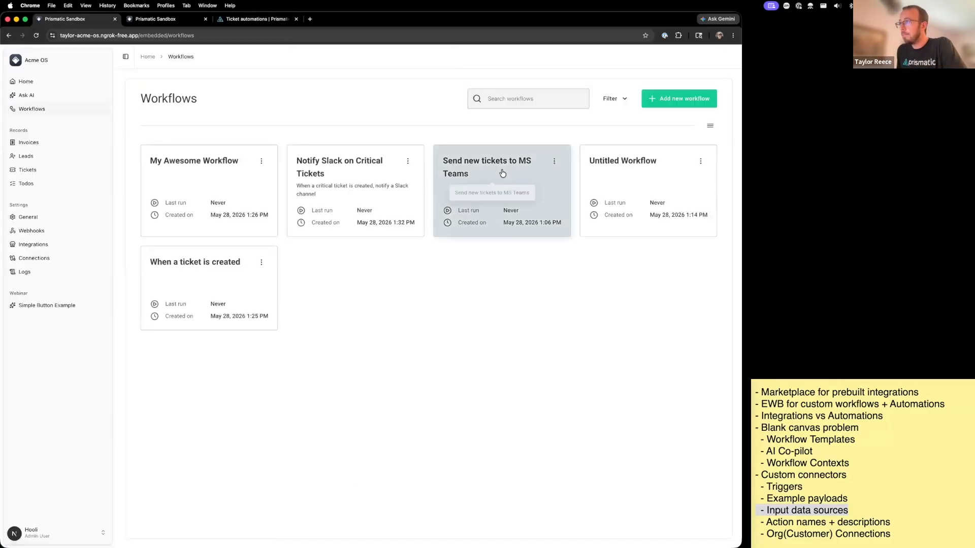
pyautogui.click(645, 184)
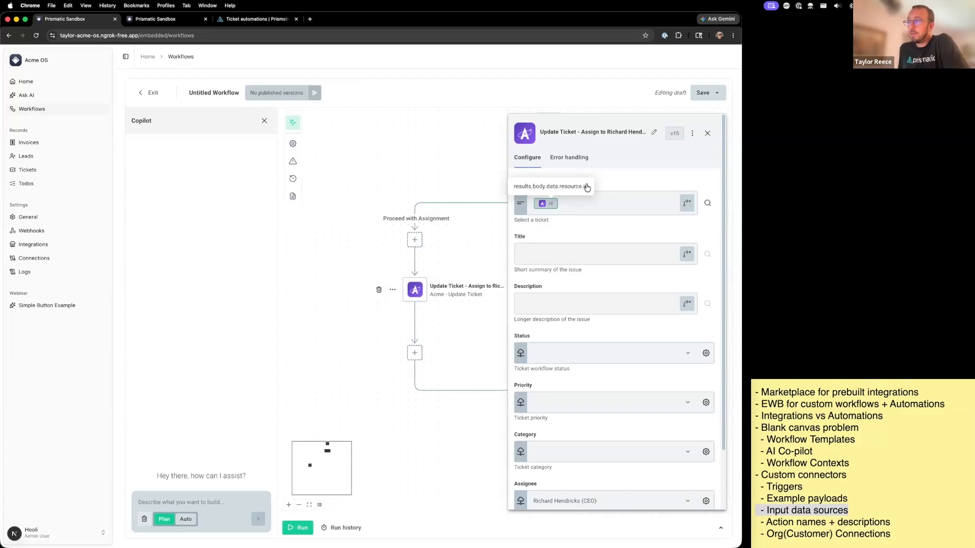
# - Return to VS Code and locate the examplePayload of the resourceChanged trigger in triggers.ts
pyautogui.press('super+Tab')
pyautogui.hotkey('ctrl', '-')
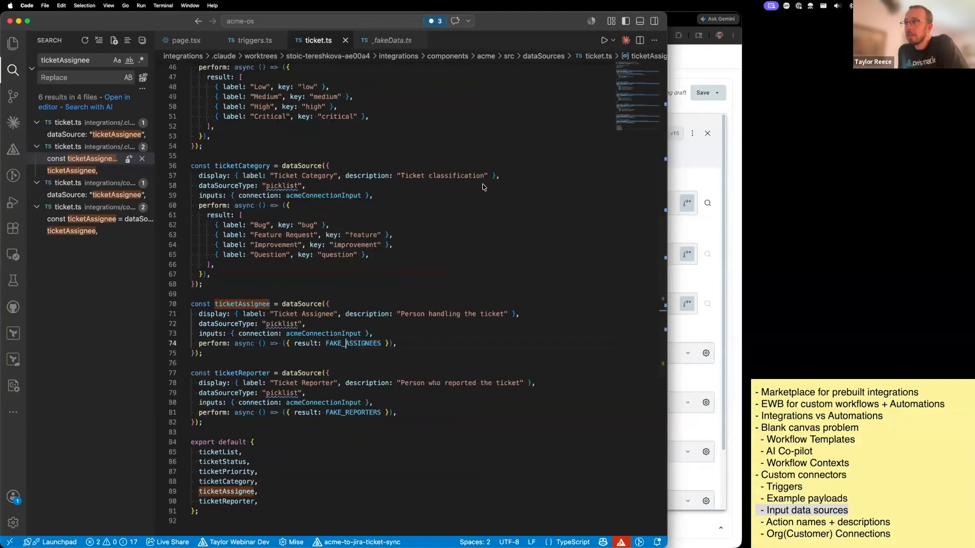
pyautogui.hotkey('ctrl', '-')
pyautogui.hotkey('ctrl', '-')
pyautogui.hotkey('ctrl', '-')
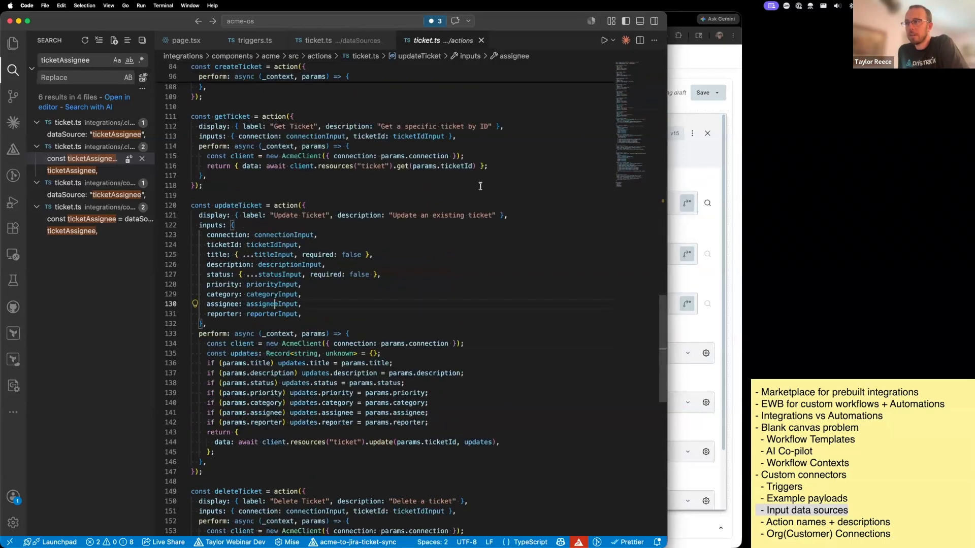
pyautogui.hotkey('ctrl', '-')
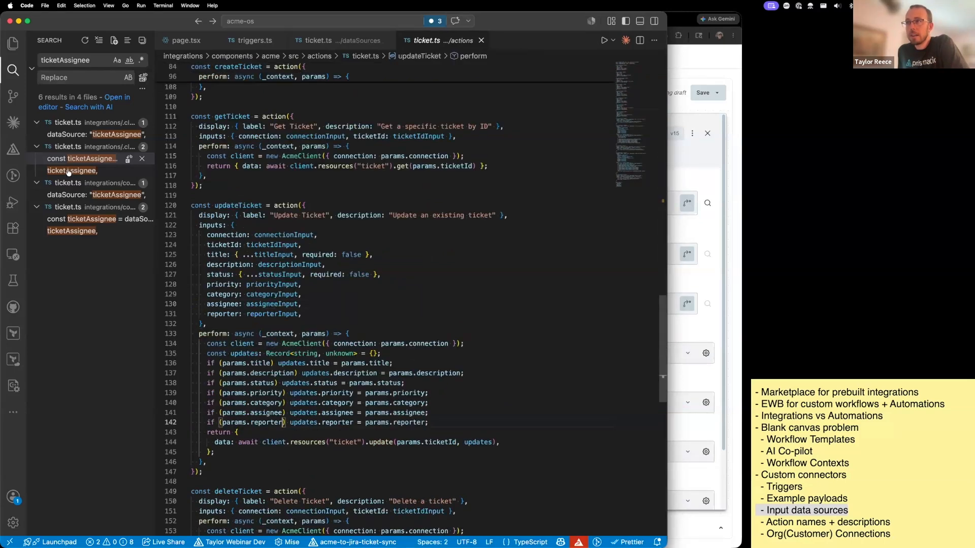
pyautogui.click(255, 41)
pyautogui.scroll(-10, 278, 238)
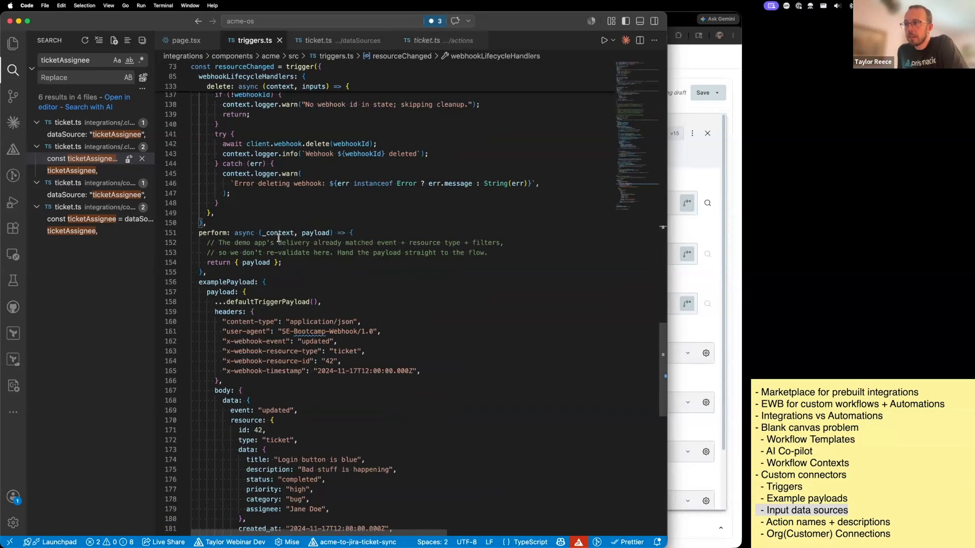
pyautogui.doubleClick(200, 111)
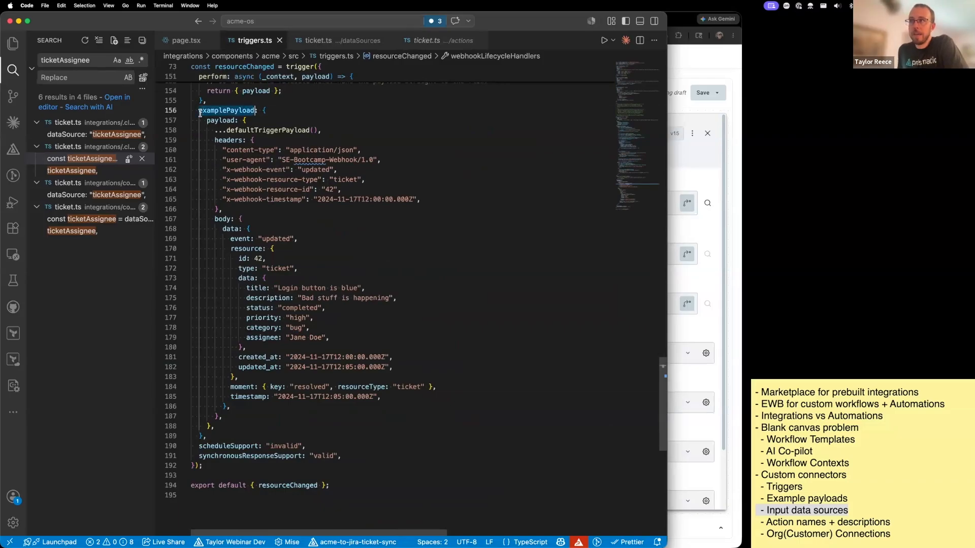
# - Examine the example payload's body and resource id in triggers.ts, highlight the body block, and return to the workflow in Chrome
pyautogui.moveTo(214, 219); pyautogui.dragTo(263, 425)
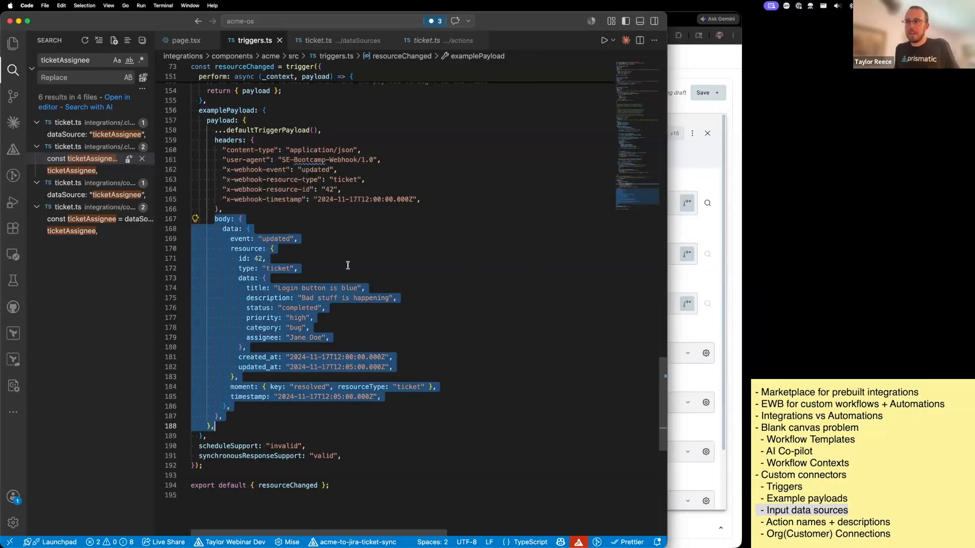
pyautogui.click(243, 259)
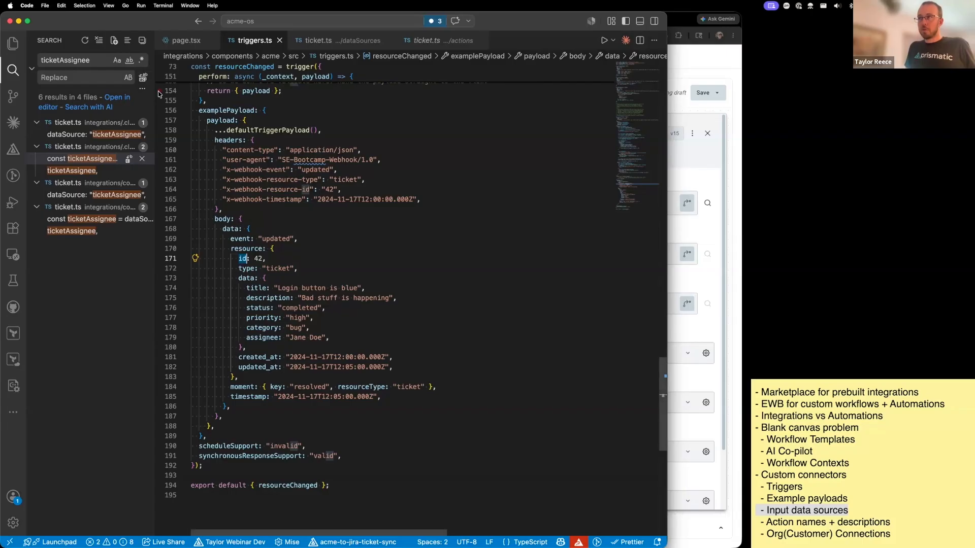
pyautogui.moveTo(263, 251)
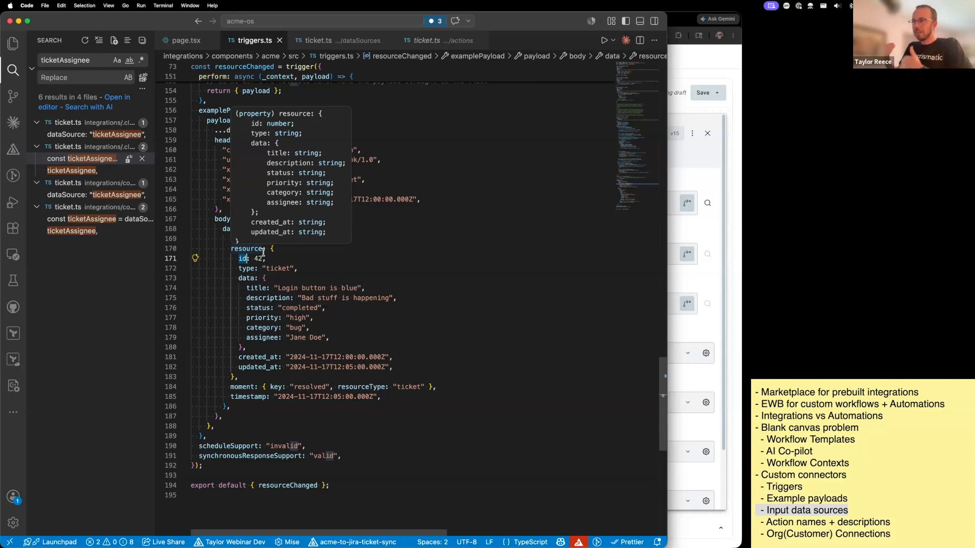
pyautogui.click(215, 219)
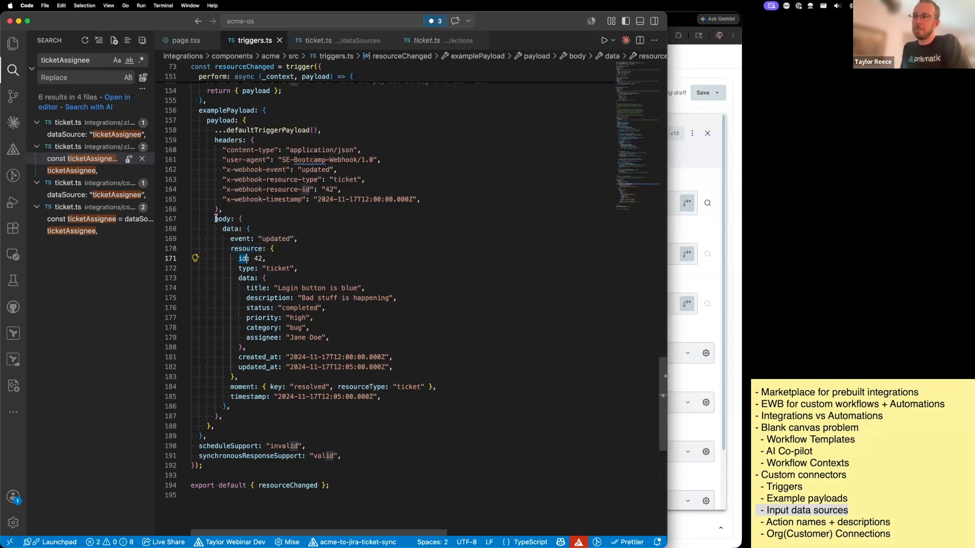
pyautogui.keyDown('shift'); pyautogui.click(296, 416); pyautogui.keyUp('shift')
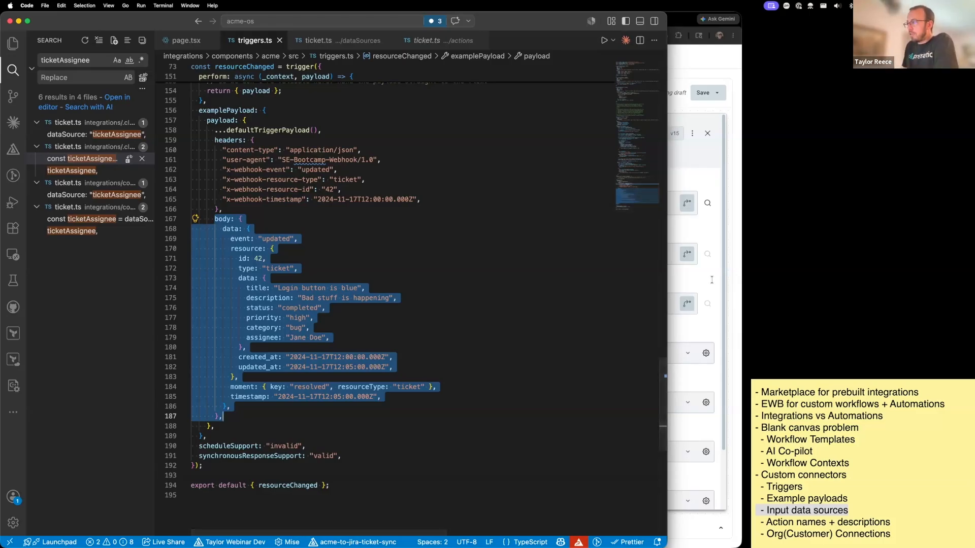
pyautogui.click(674, 282)
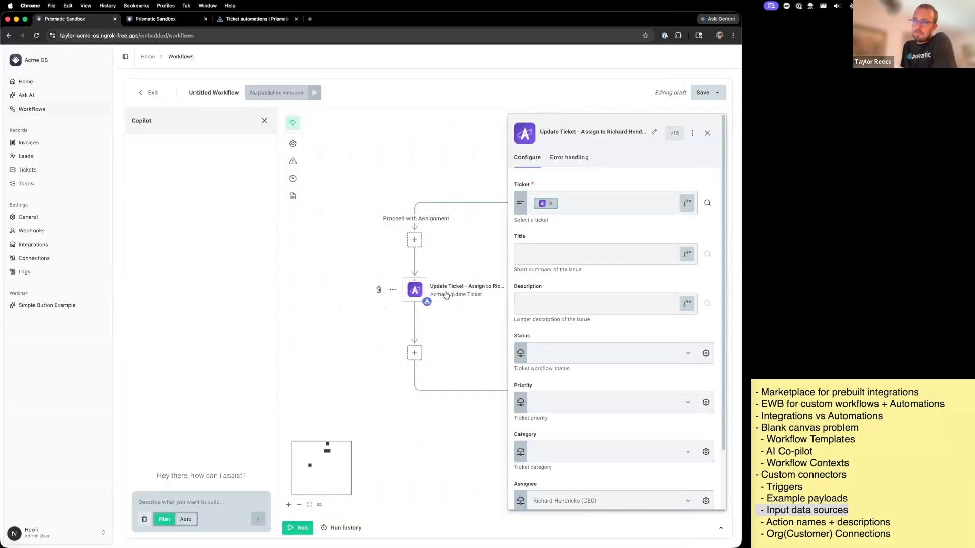
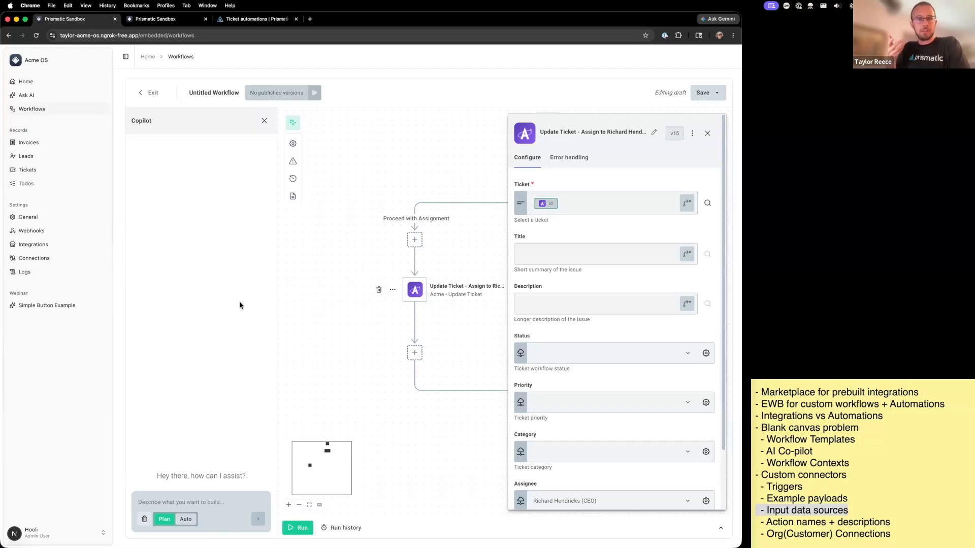
# - Switch to VS Code, locate the resourceChanged trigger's display block in triggers.ts, and highlight its description text
pyautogui.press('super+Tab')
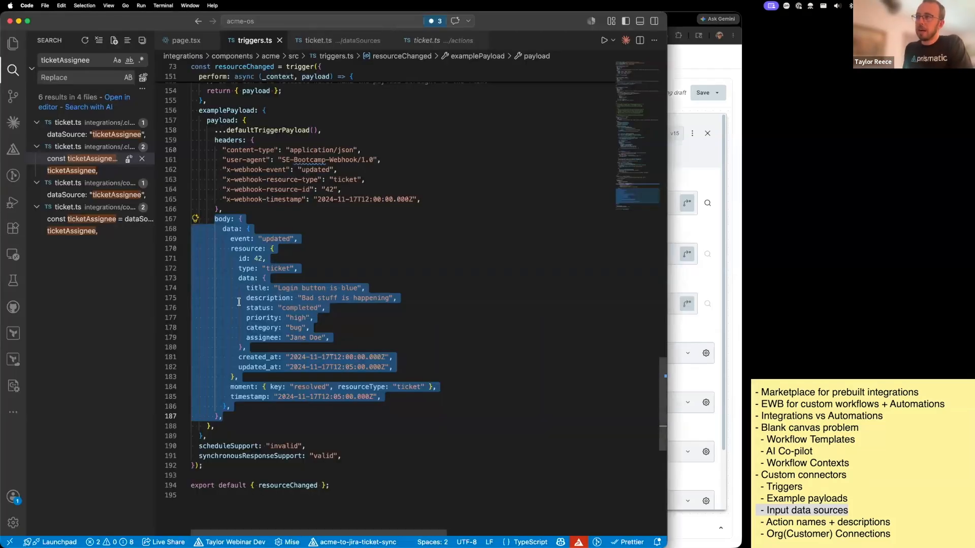
pyautogui.scroll(20, 269, 313)
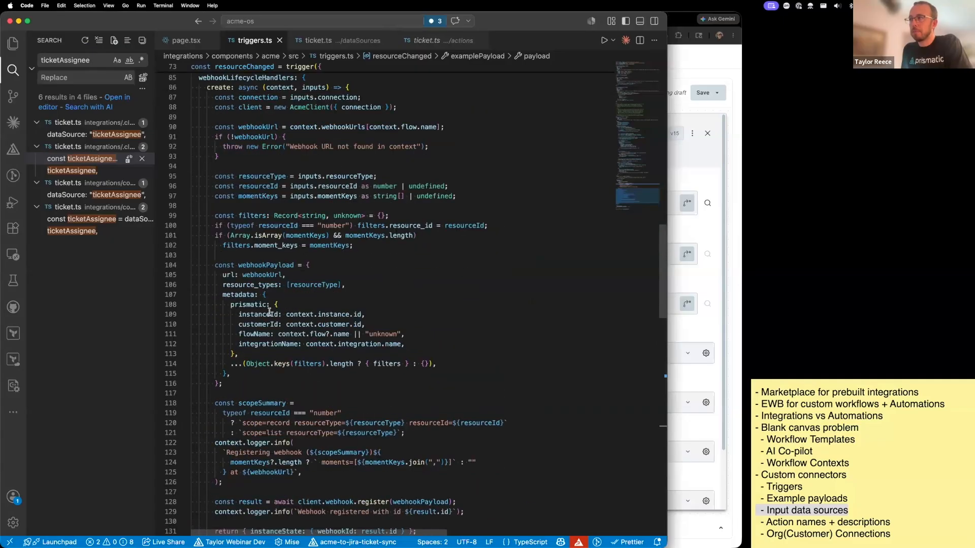
pyautogui.scroll(3, 269, 312)
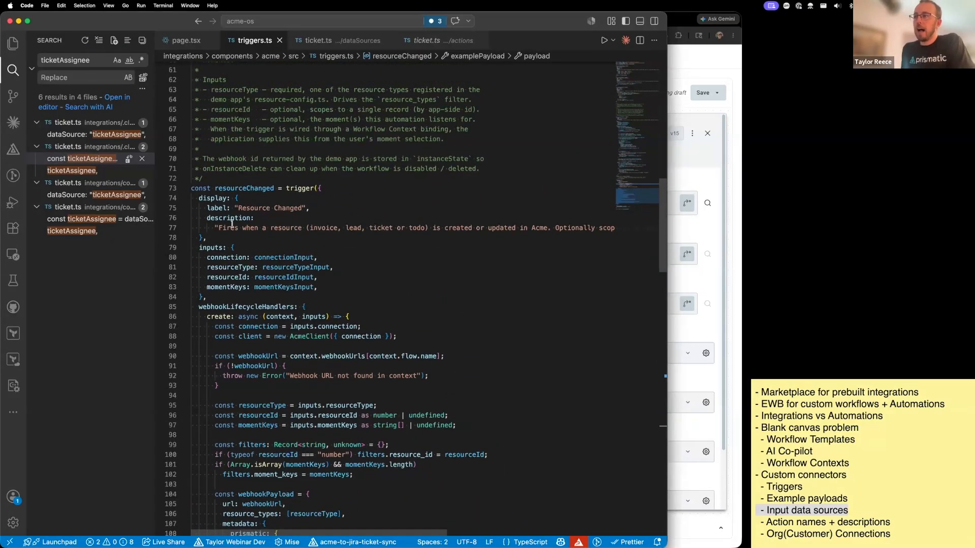
pyautogui.moveTo(219, 228); pyautogui.dragTo(477, 228)
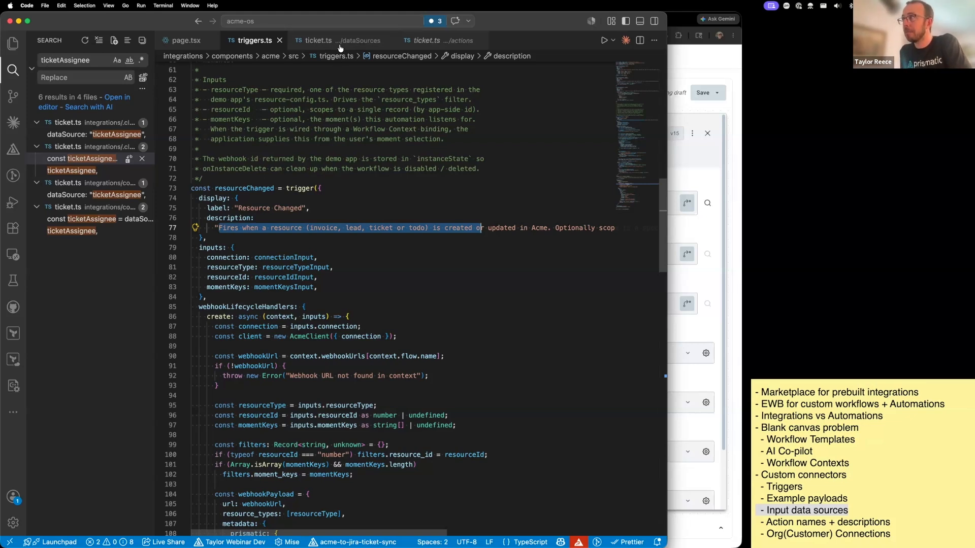
# - Open the actions ticket.ts file, locate the createTicket action, and highlight its description "Create a new ticket"
pyautogui.click(419, 44)
pyautogui.scroll(5, 401, 247)
pyautogui.scroll(-5, 401, 246)
pyautogui.scroll(9, 401, 247)
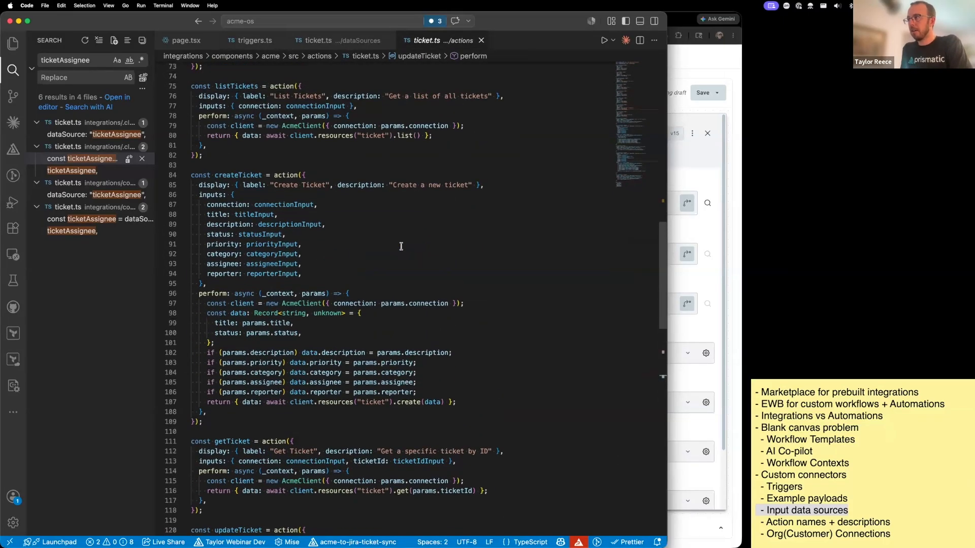
pyautogui.scroll(-2, 402, 247)
pyautogui.moveTo(393, 147); pyautogui.dragTo(470, 148)
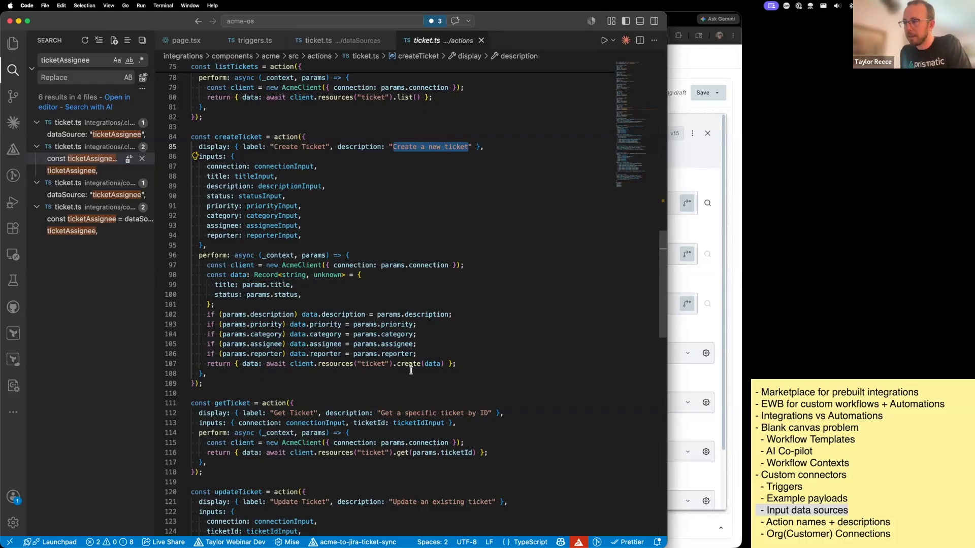
# - Examine the updateTicket action, open its connectionInput definition in common.ts, and close that file again
pyautogui.scroll(-10, 411, 370)
pyautogui.press('super+Tab')
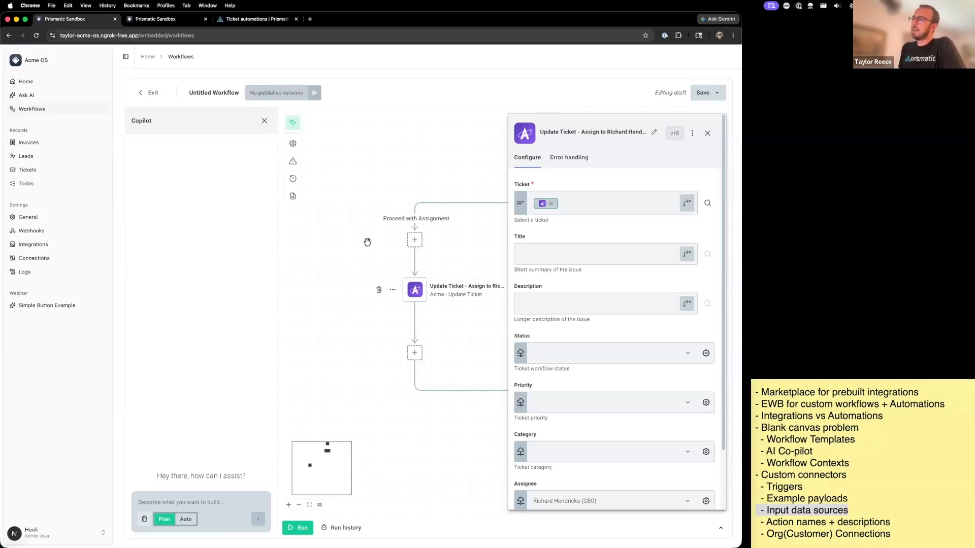
pyautogui.press('super+Tab')
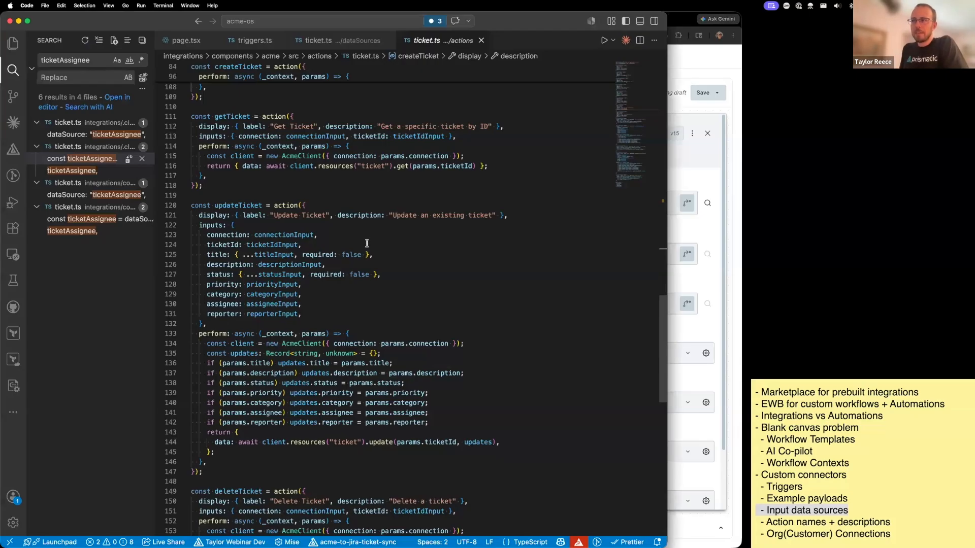
pyautogui.moveTo(293, 205)
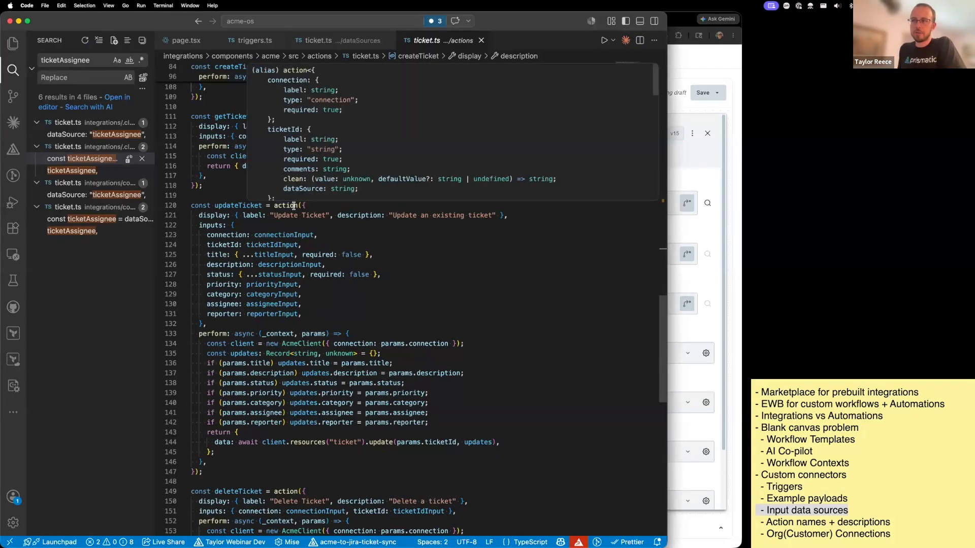
pyautogui.keyDown('super'); pyautogui.click(300, 234); pyautogui.keyUp('super')
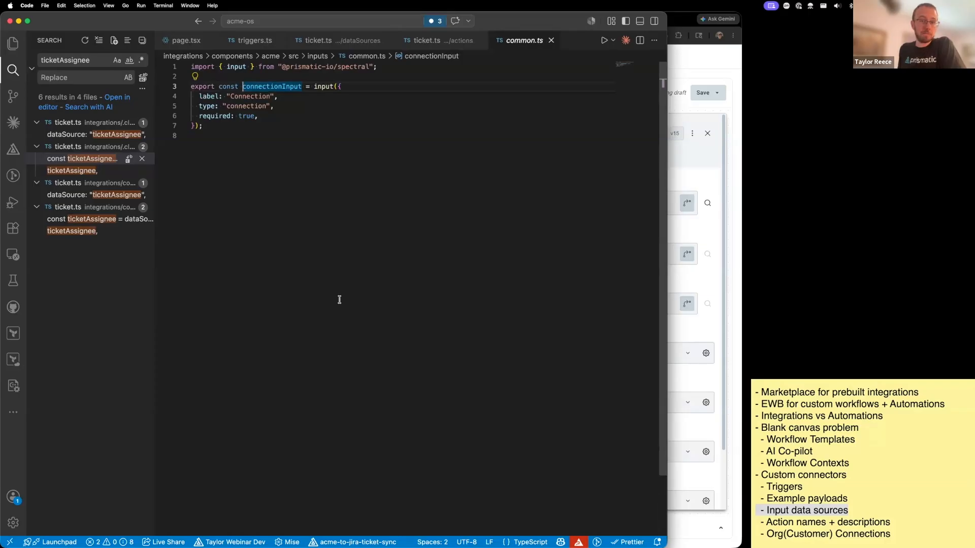
pyautogui.press('super+w')
# - Highlight "Org(Customer) Connections" in the outline note and bring up the Prismatic admin site in Chrome
pyautogui.press('super+Tab')
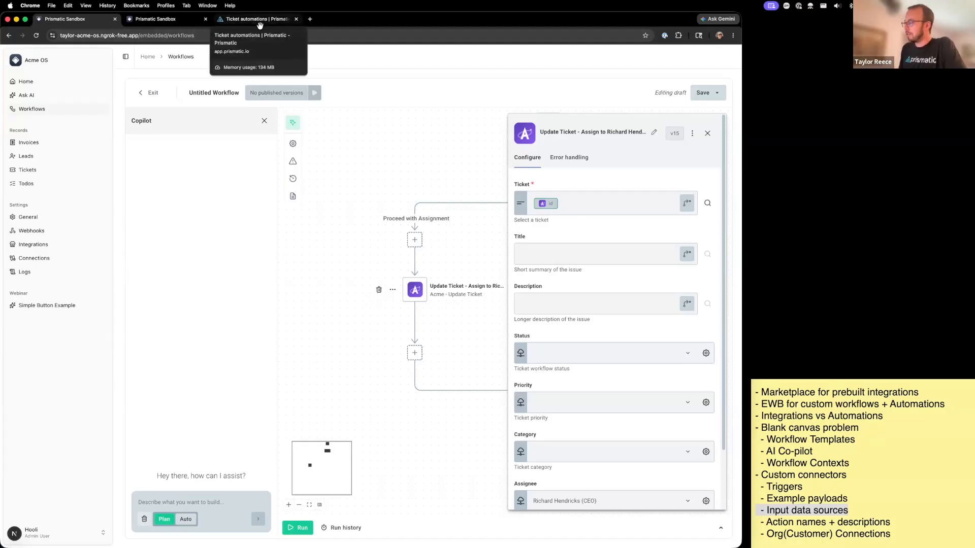
pyautogui.tripleClick(844, 535)
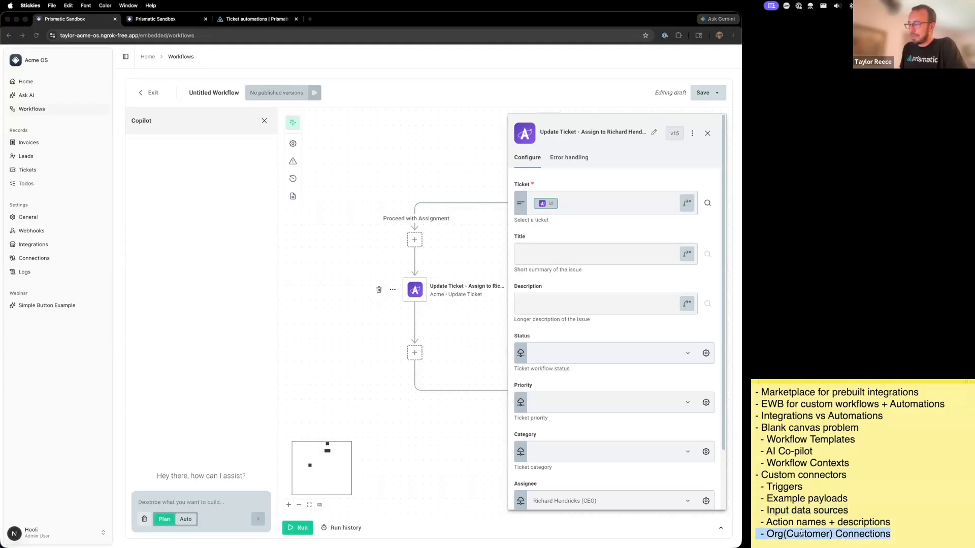
pyautogui.click(249, 20)
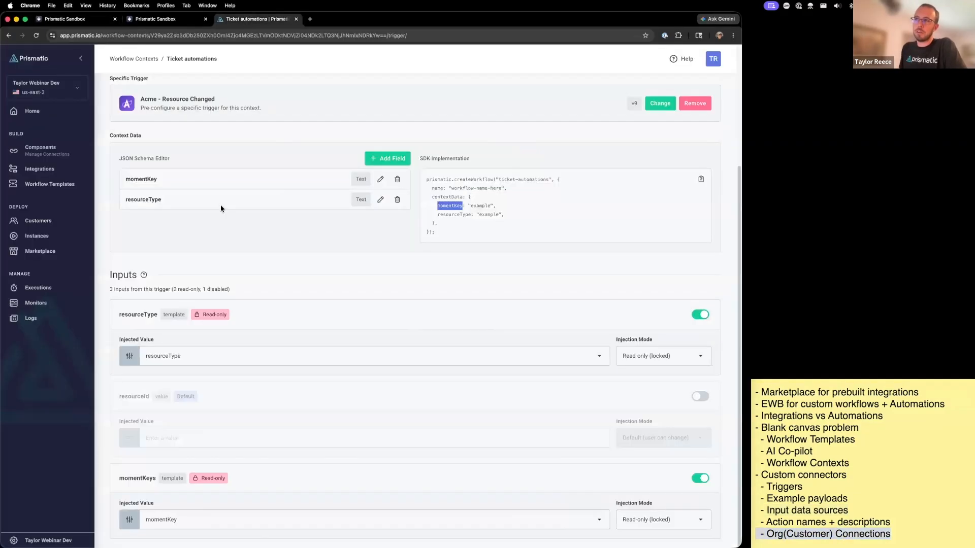
# - Find the custom Acme component among the custom components and open its Acme API Connection
pyautogui.click(70, 155)
pyautogui.click(147, 177)
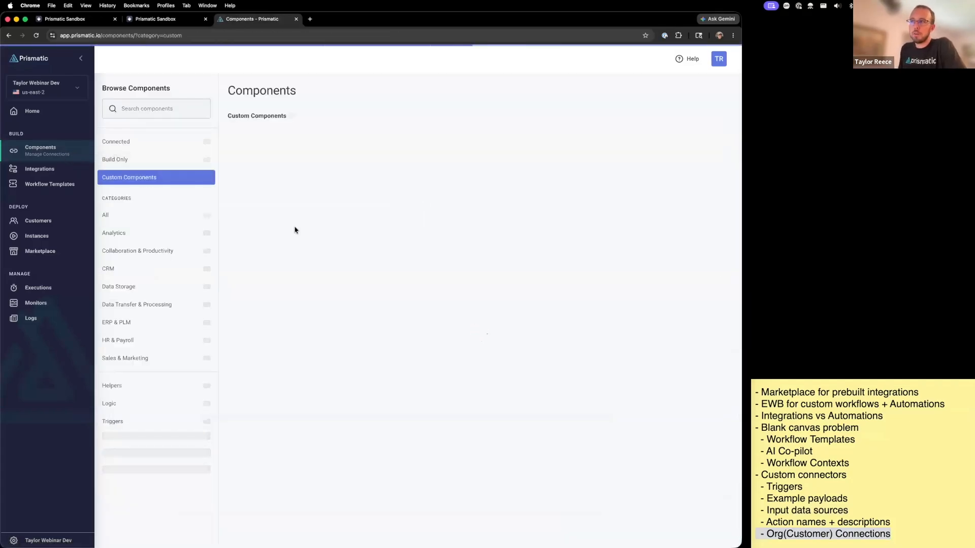
pyautogui.click(328, 164)
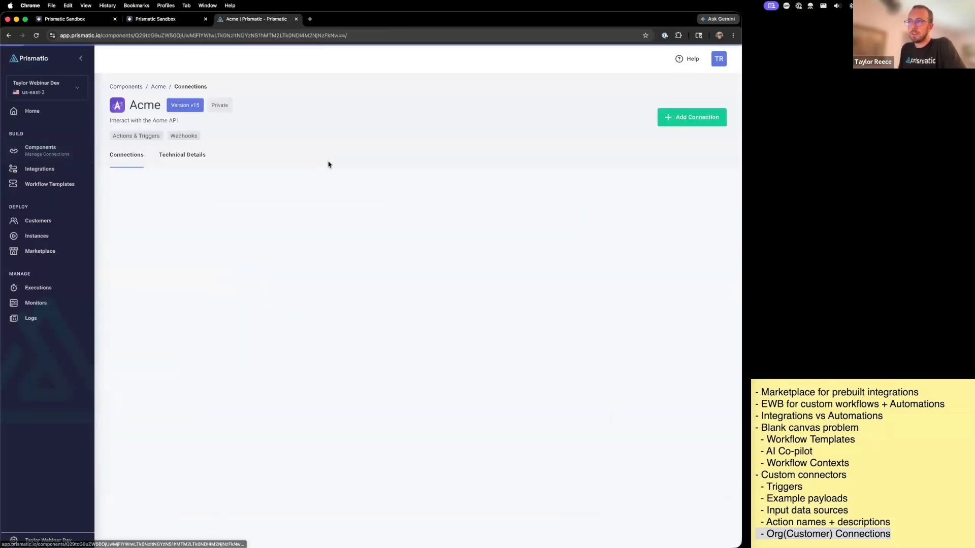
pyautogui.click(678, 127)
pyautogui.click(239, 231)
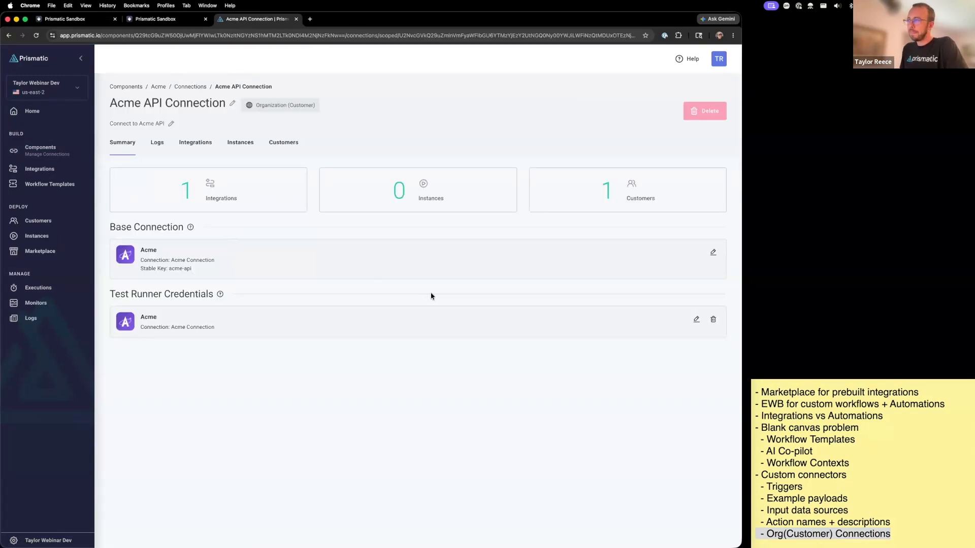
# - Open the Acme base connection for editing and highlight its Acme App Base URL and the Use for Embedded Workflows label
pyautogui.click(713, 253)
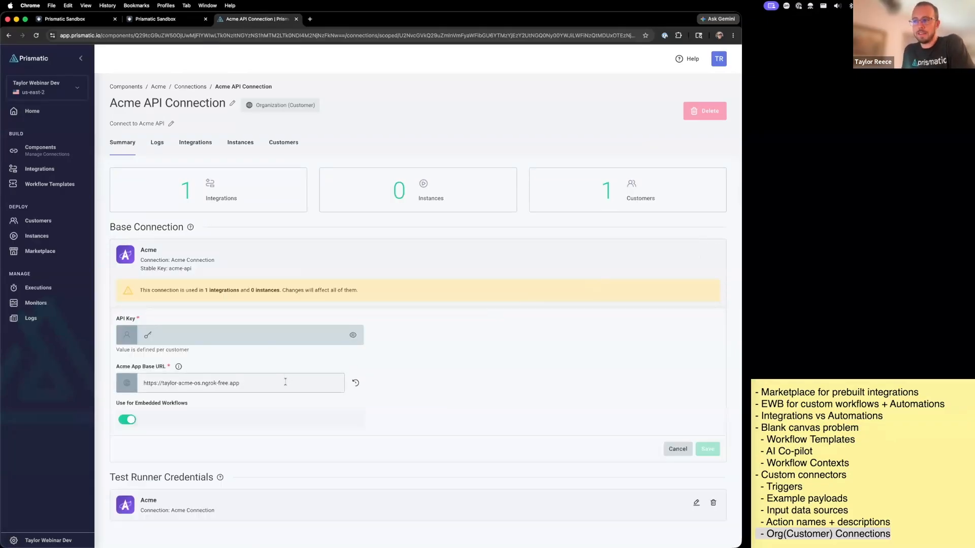
pyautogui.moveTo(284, 381); pyautogui.dragTo(47, 385)
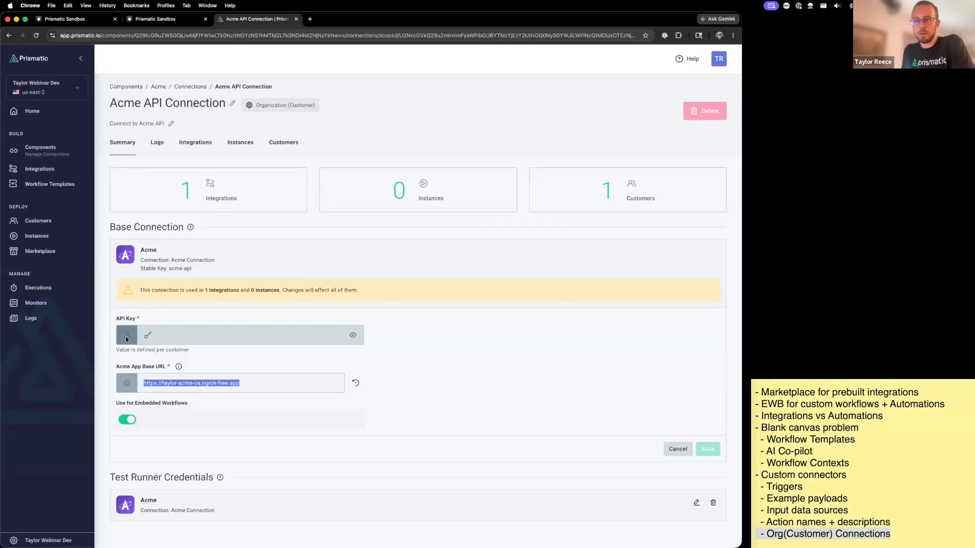
pyautogui.moveTo(126, 339)
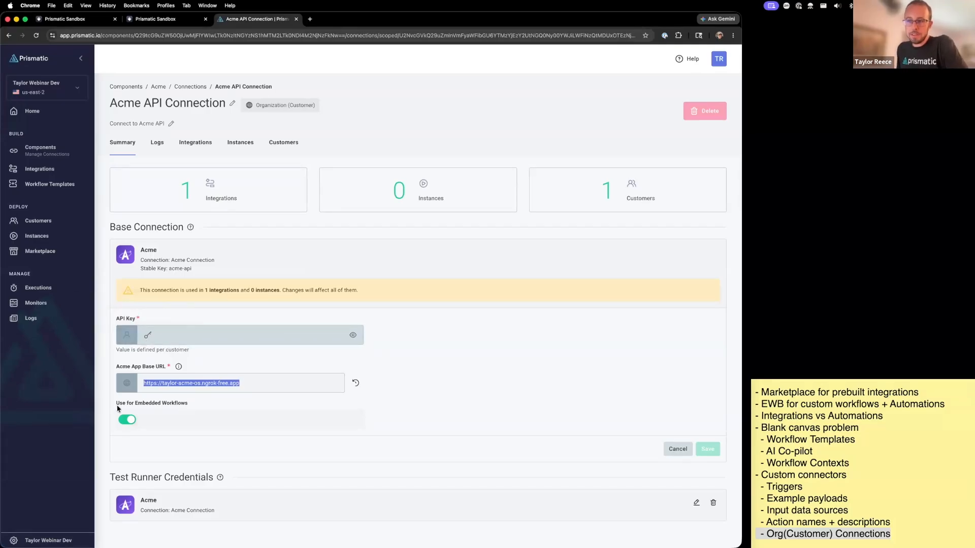
pyautogui.moveTo(121, 405); pyautogui.dragTo(189, 404)
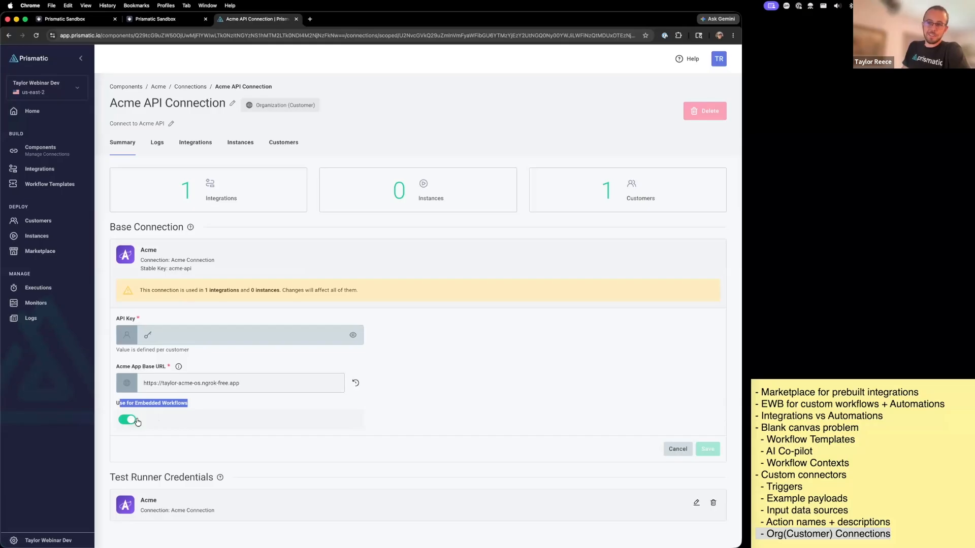
pyautogui.click(288, 406)
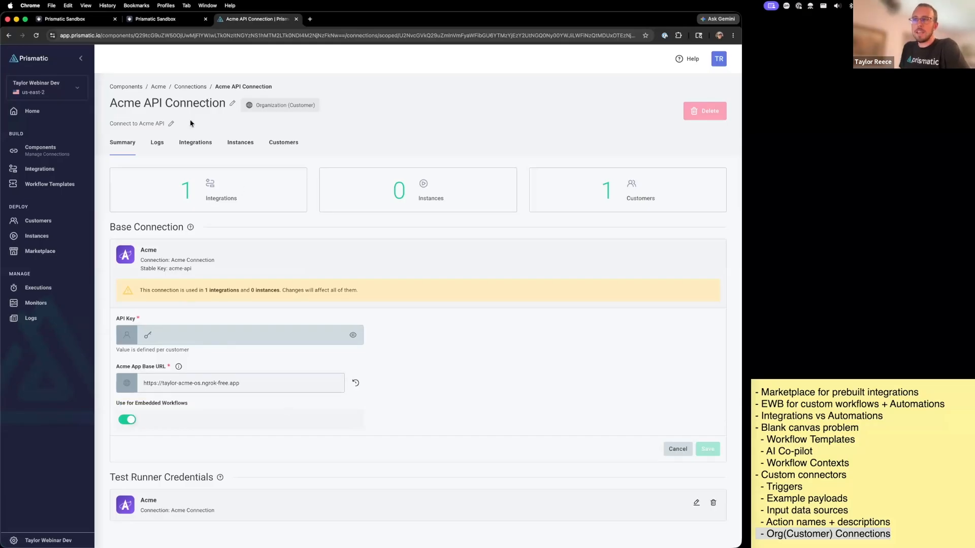
# - Open the Acme API Connection of customer Hooli, view its customer connection's API Key field, and close the dialog without changes
pyautogui.click(51, 222)
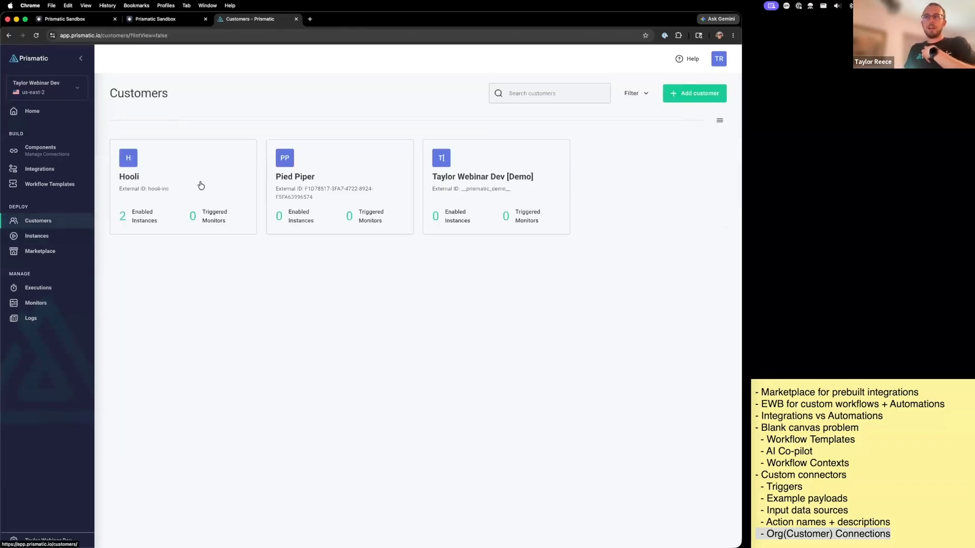
pyautogui.click(169, 176)
pyautogui.click(403, 133)
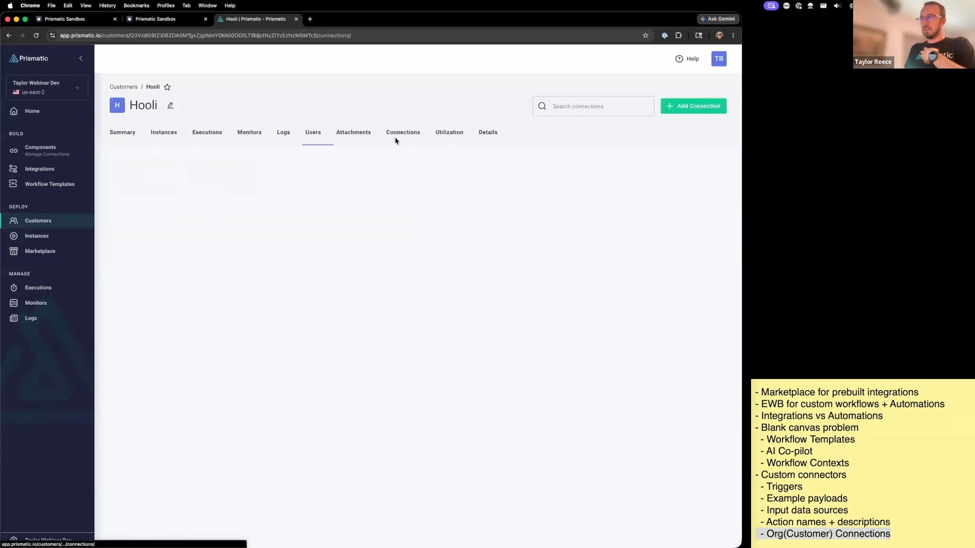
pyautogui.click(192, 200)
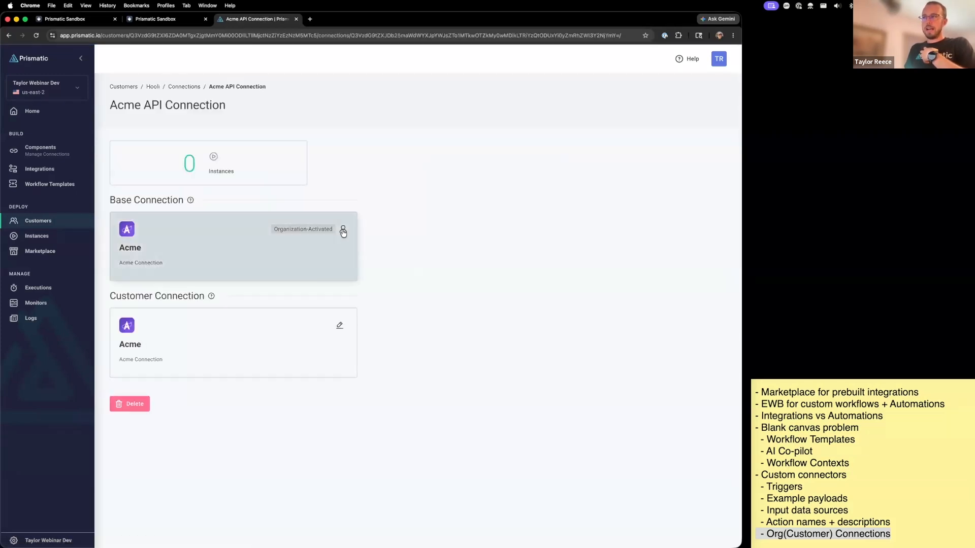
pyautogui.click(339, 326)
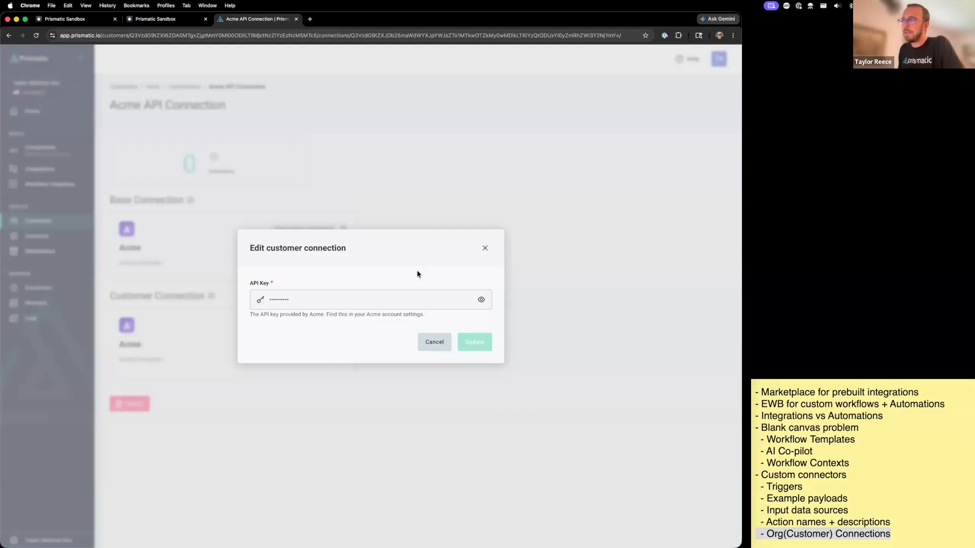
pyautogui.click(485, 248)
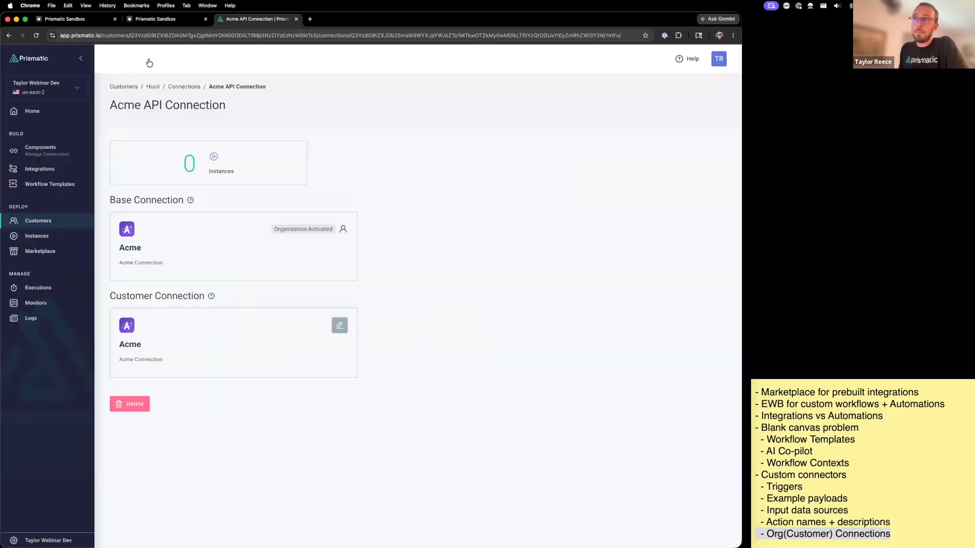
# - Return to Untitled Workflow in the Acme app and bring its trigger, branch and Update Ticket step into view
pyautogui.click(88, 21)
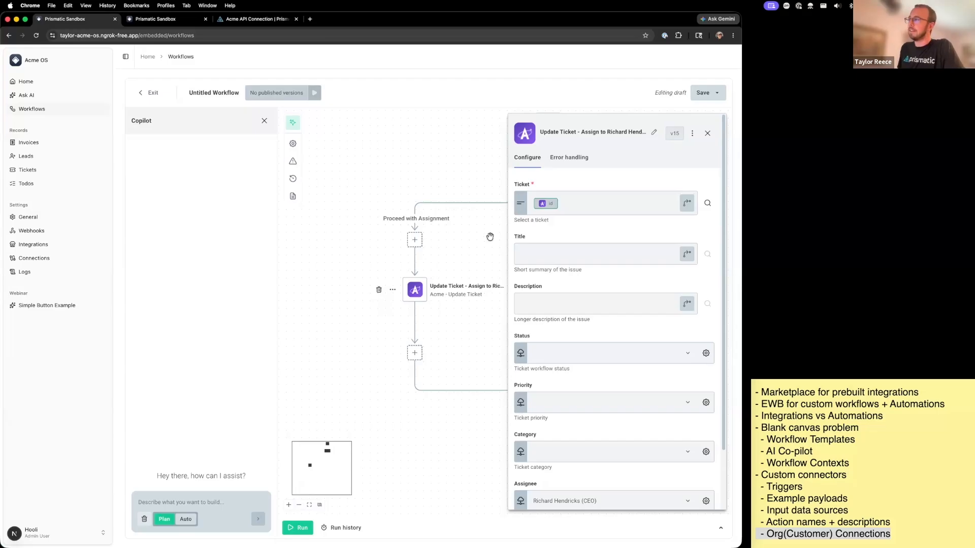
pyautogui.moveTo(483, 175); pyautogui.dragTo(384, 173)
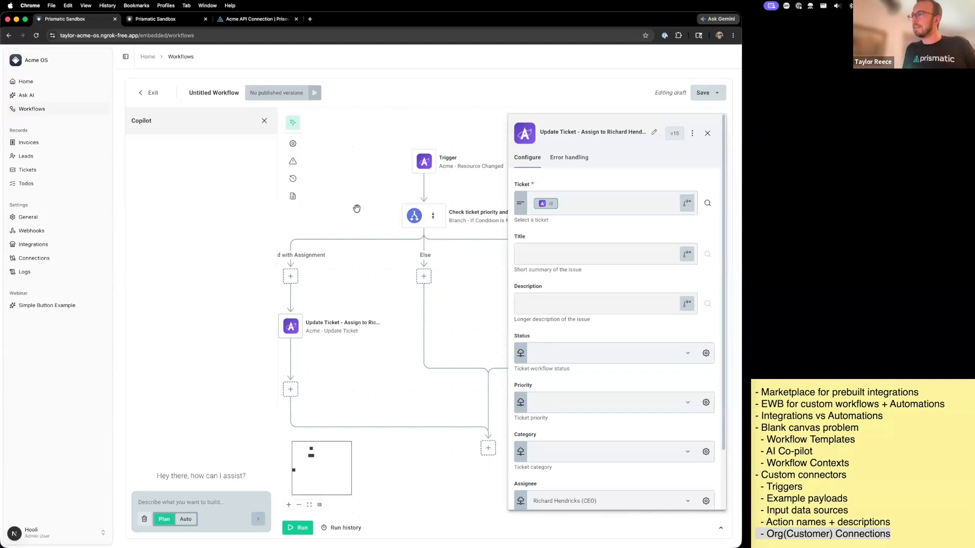
pyautogui.moveTo(351, 196); pyautogui.dragTo(394, 224)
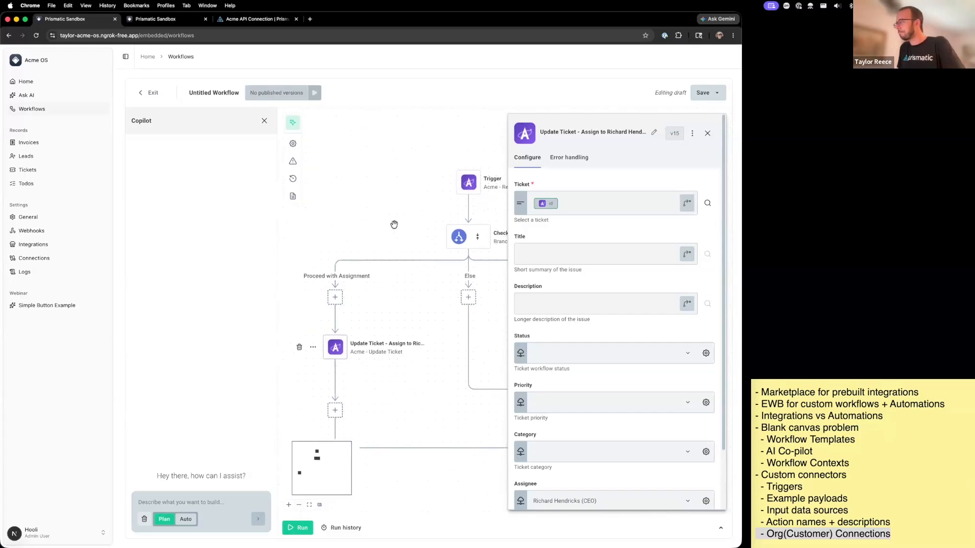
# - Switch to the PowerPoint presentation and advance from the Demo 2 slide to the Demo Recap slide
pyautogui.press('super+Tab')
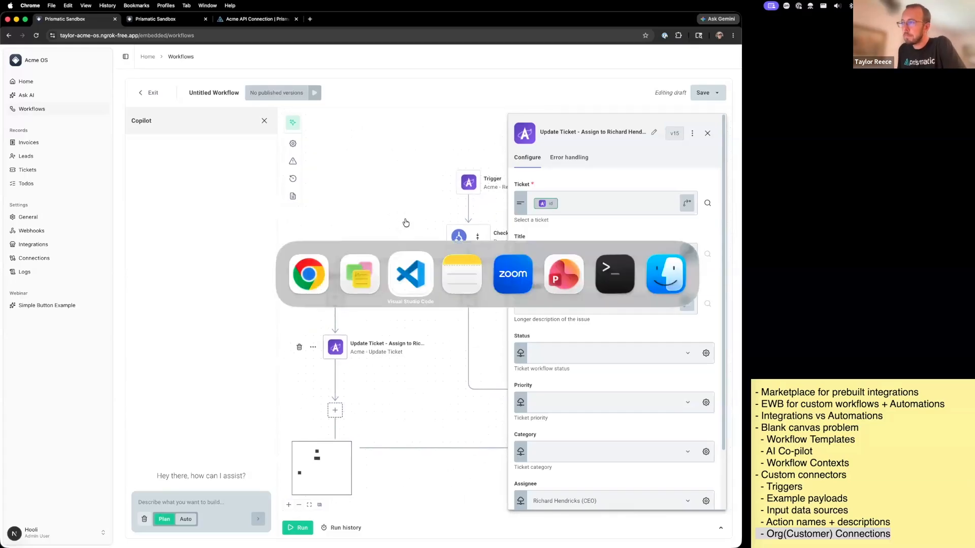
pyautogui.click(563, 274)
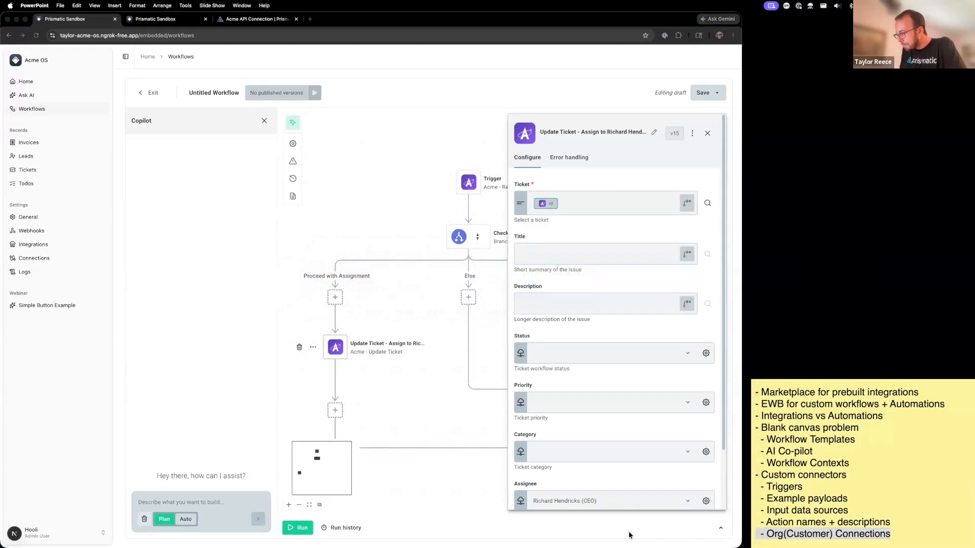
pyautogui.click(615, 537)
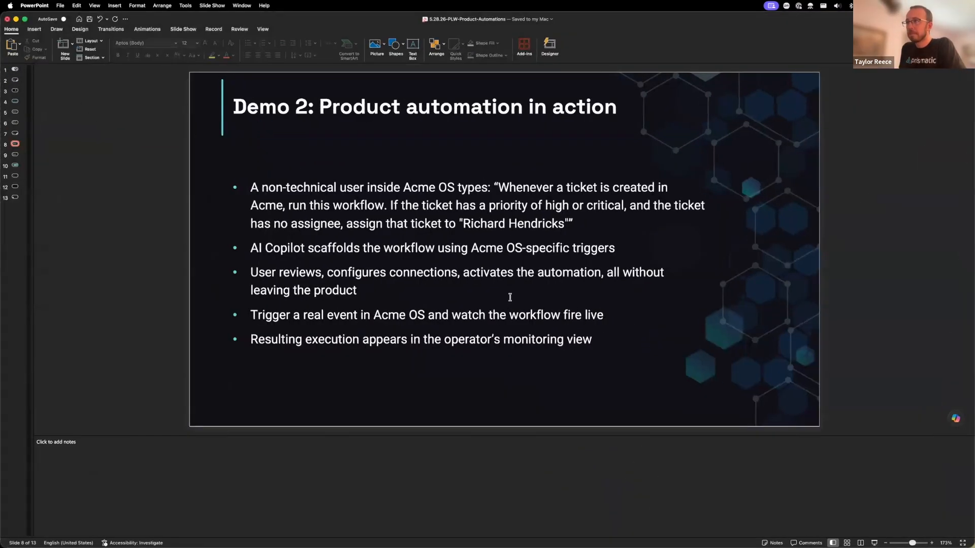
pyautogui.press('Down')
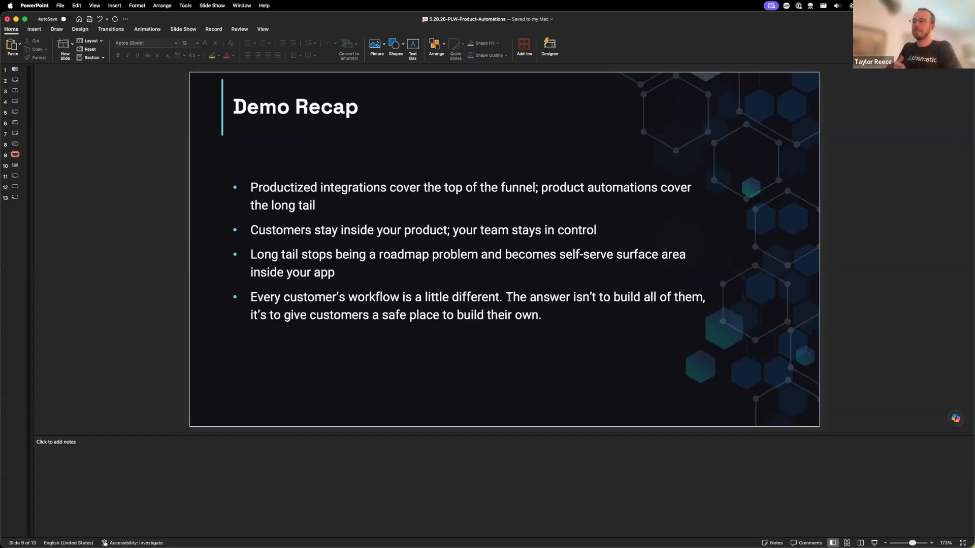
# - Return to Chrome and exit Untitled Workflow to the Workflows list
pyautogui.press('super+Tab')
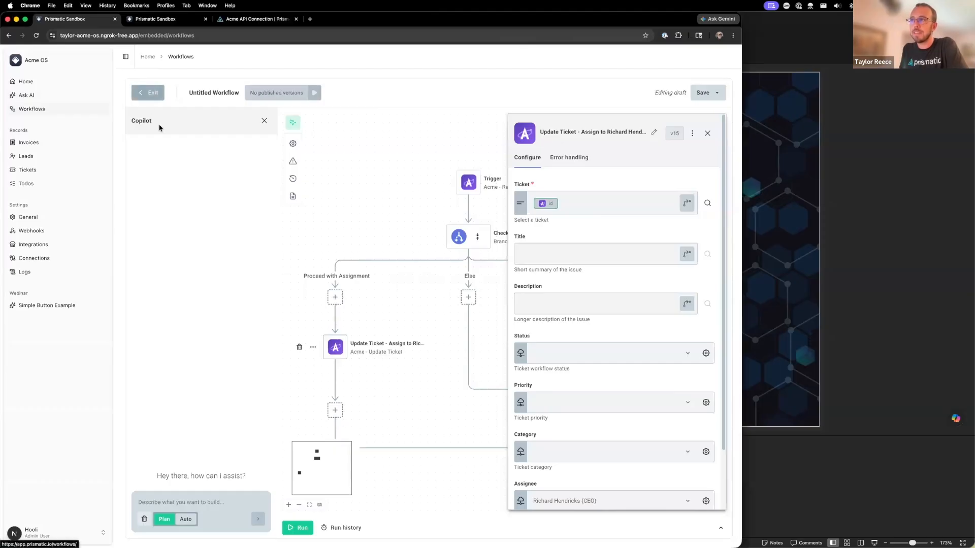
pyautogui.click(151, 93)
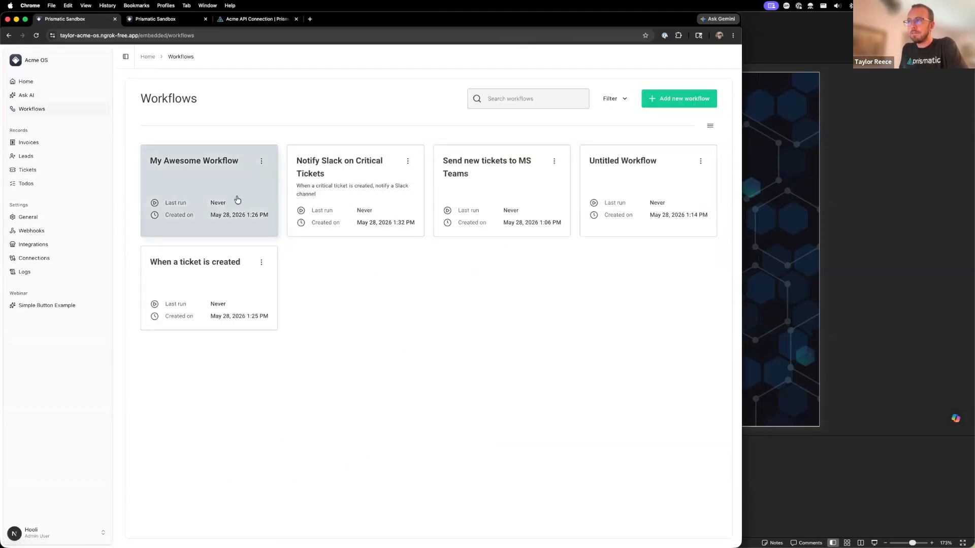
# - Open My Awesome Workflow from the Workflows list and save its draft as a new version
pyautogui.click(228, 198)
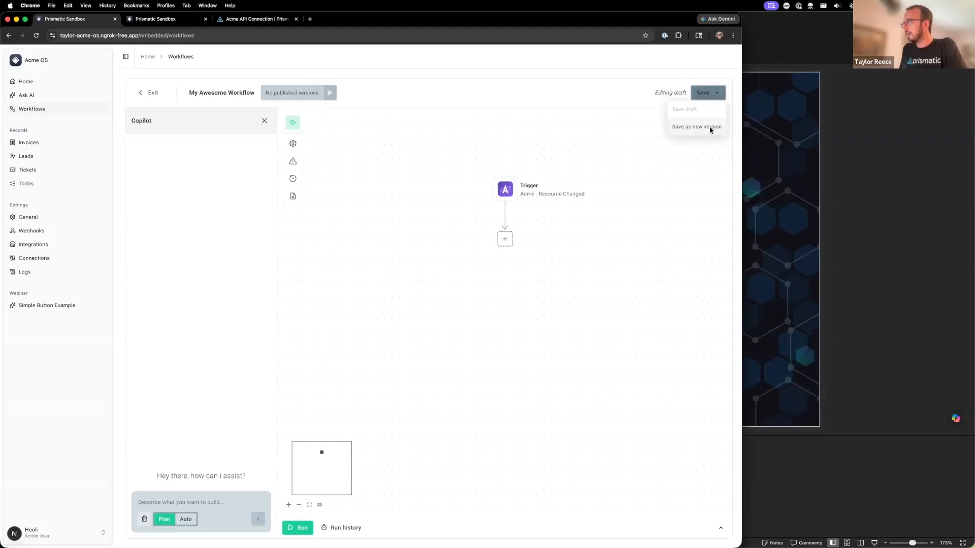
pyautogui.click(711, 129)
pyautogui.click(476, 361)
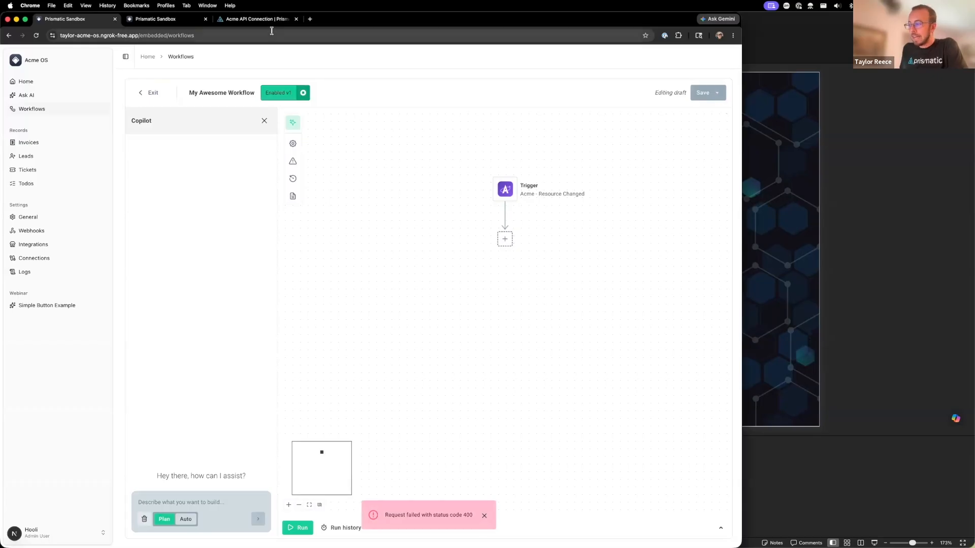
# - View the Resource Changed trigger's configuration, including its Moments field, and exit to the Workflows list without saving
pyautogui.click(508, 198)
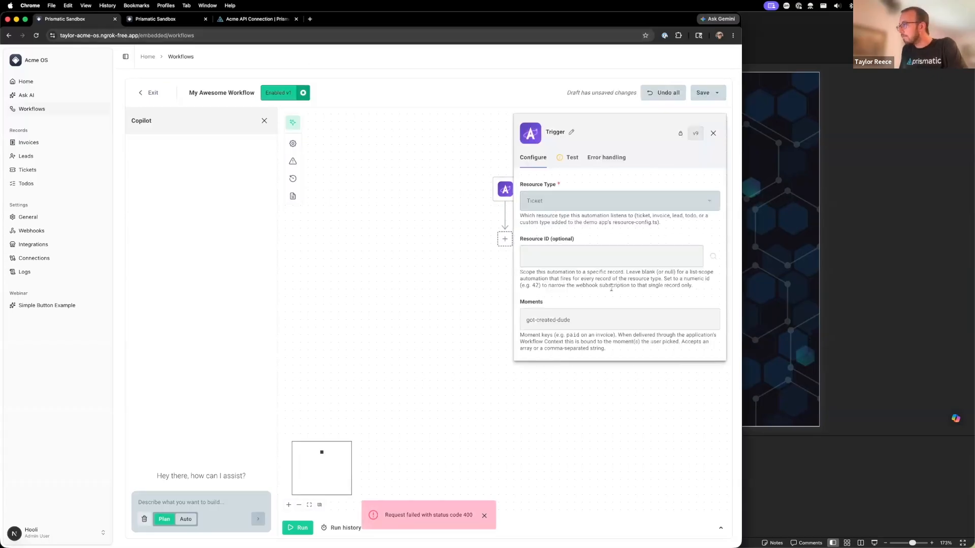
pyautogui.moveTo(580, 326); pyautogui.dragTo(443, 322)
pyautogui.click(150, 93)
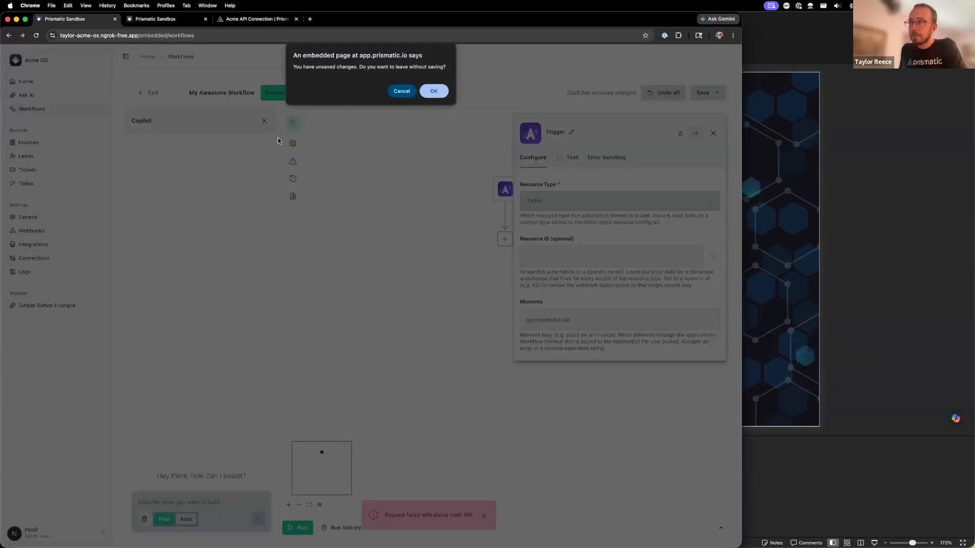
pyautogui.click(443, 93)
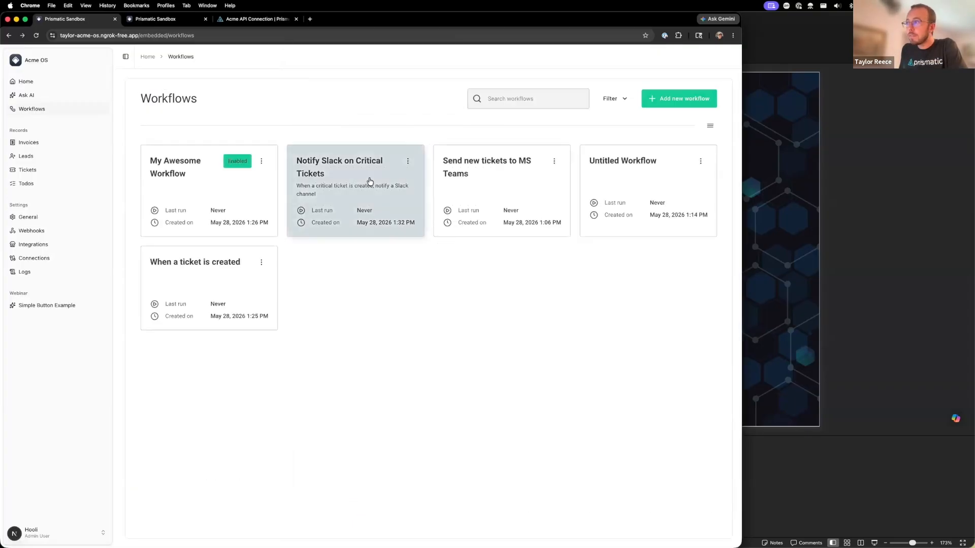
# - Show the Acme API Connection page in Prismatic and return to the Demo Recap slide in PowerPoint
pyautogui.click(670, 167)
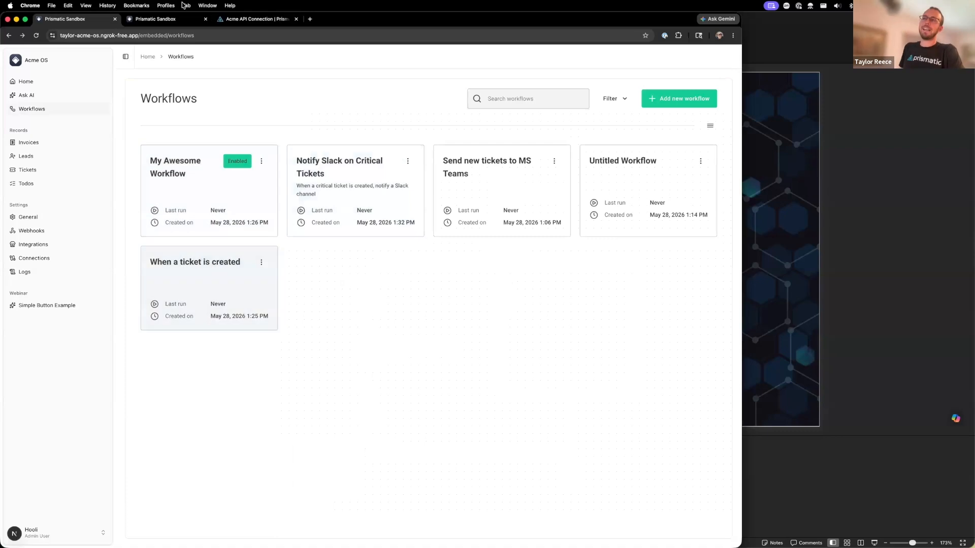
pyautogui.click(229, 19)
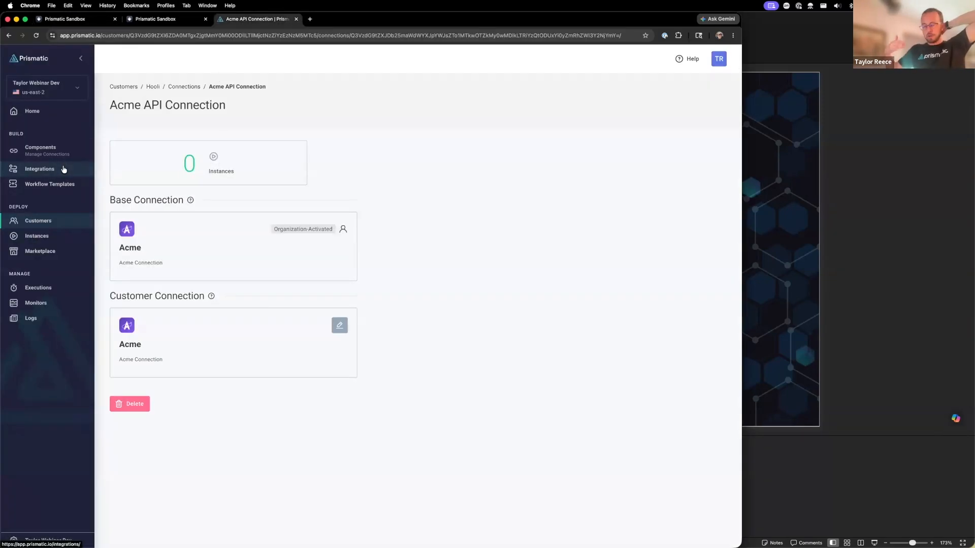
pyautogui.click(825, 350)
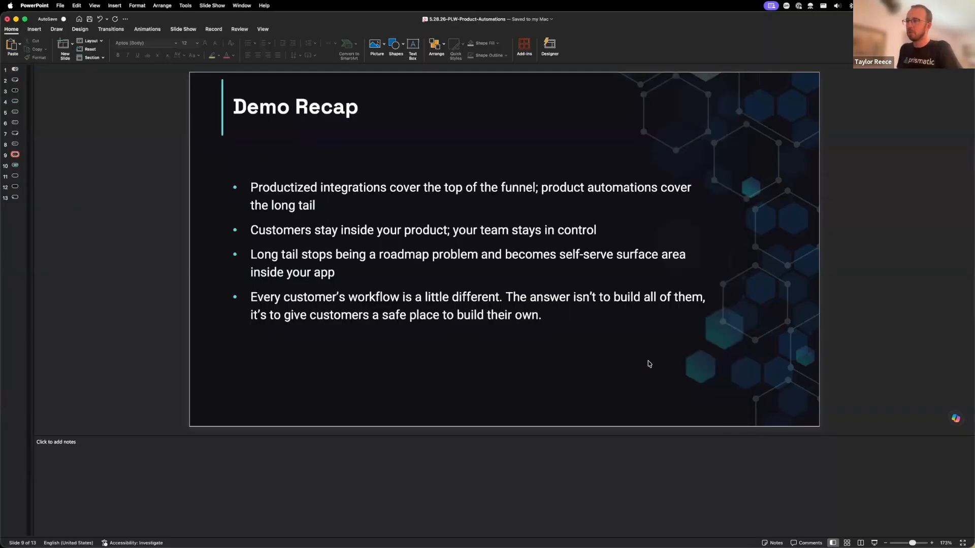